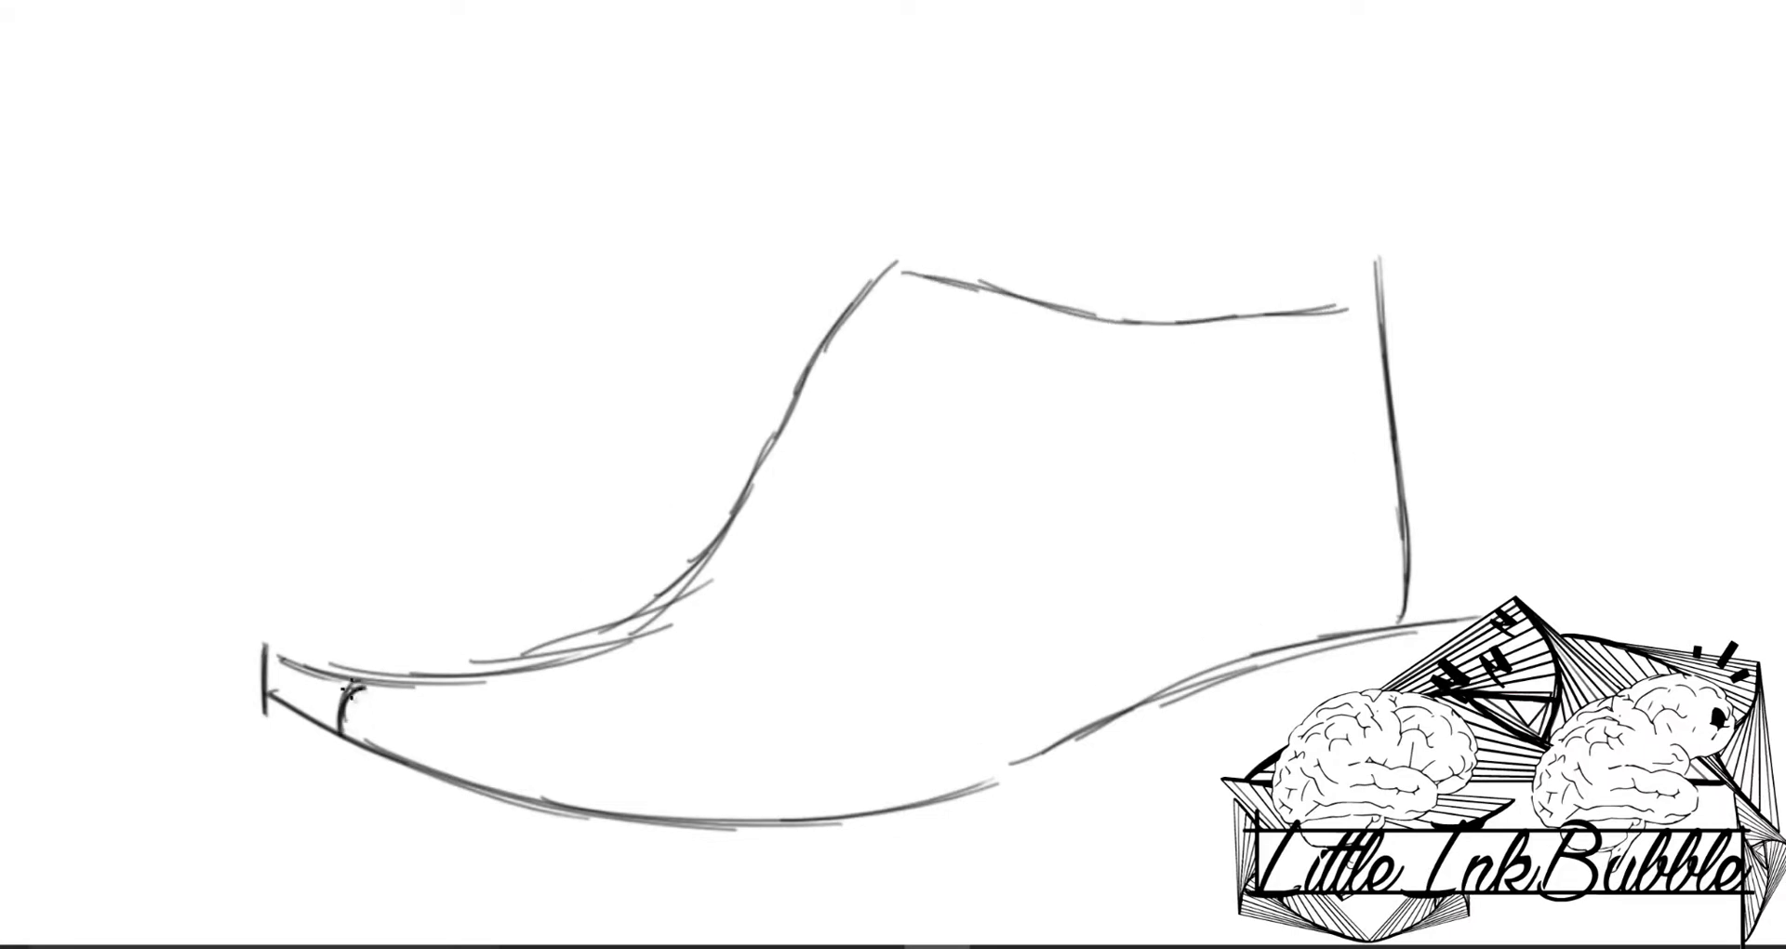
Step: Erase the closed-shoe toe-tip and collar lines, then sketch strokes along the heel strap
key(e)
drag(254, 597, 342, 663)
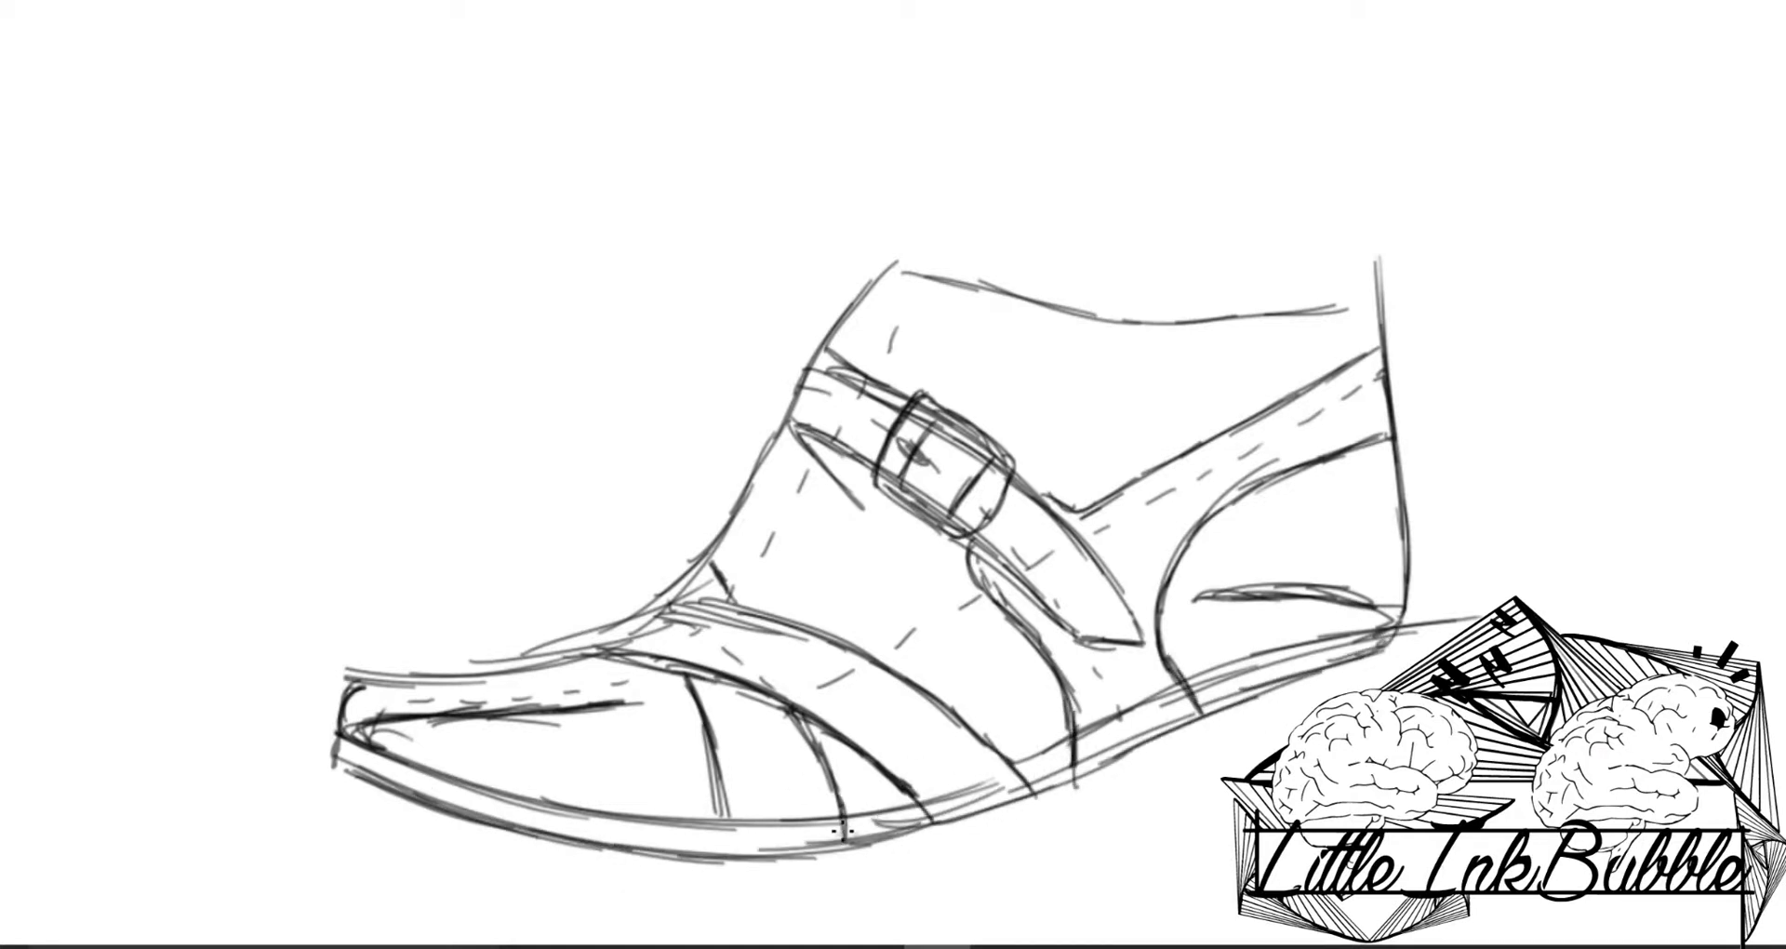
drag(786, 715, 758, 606)
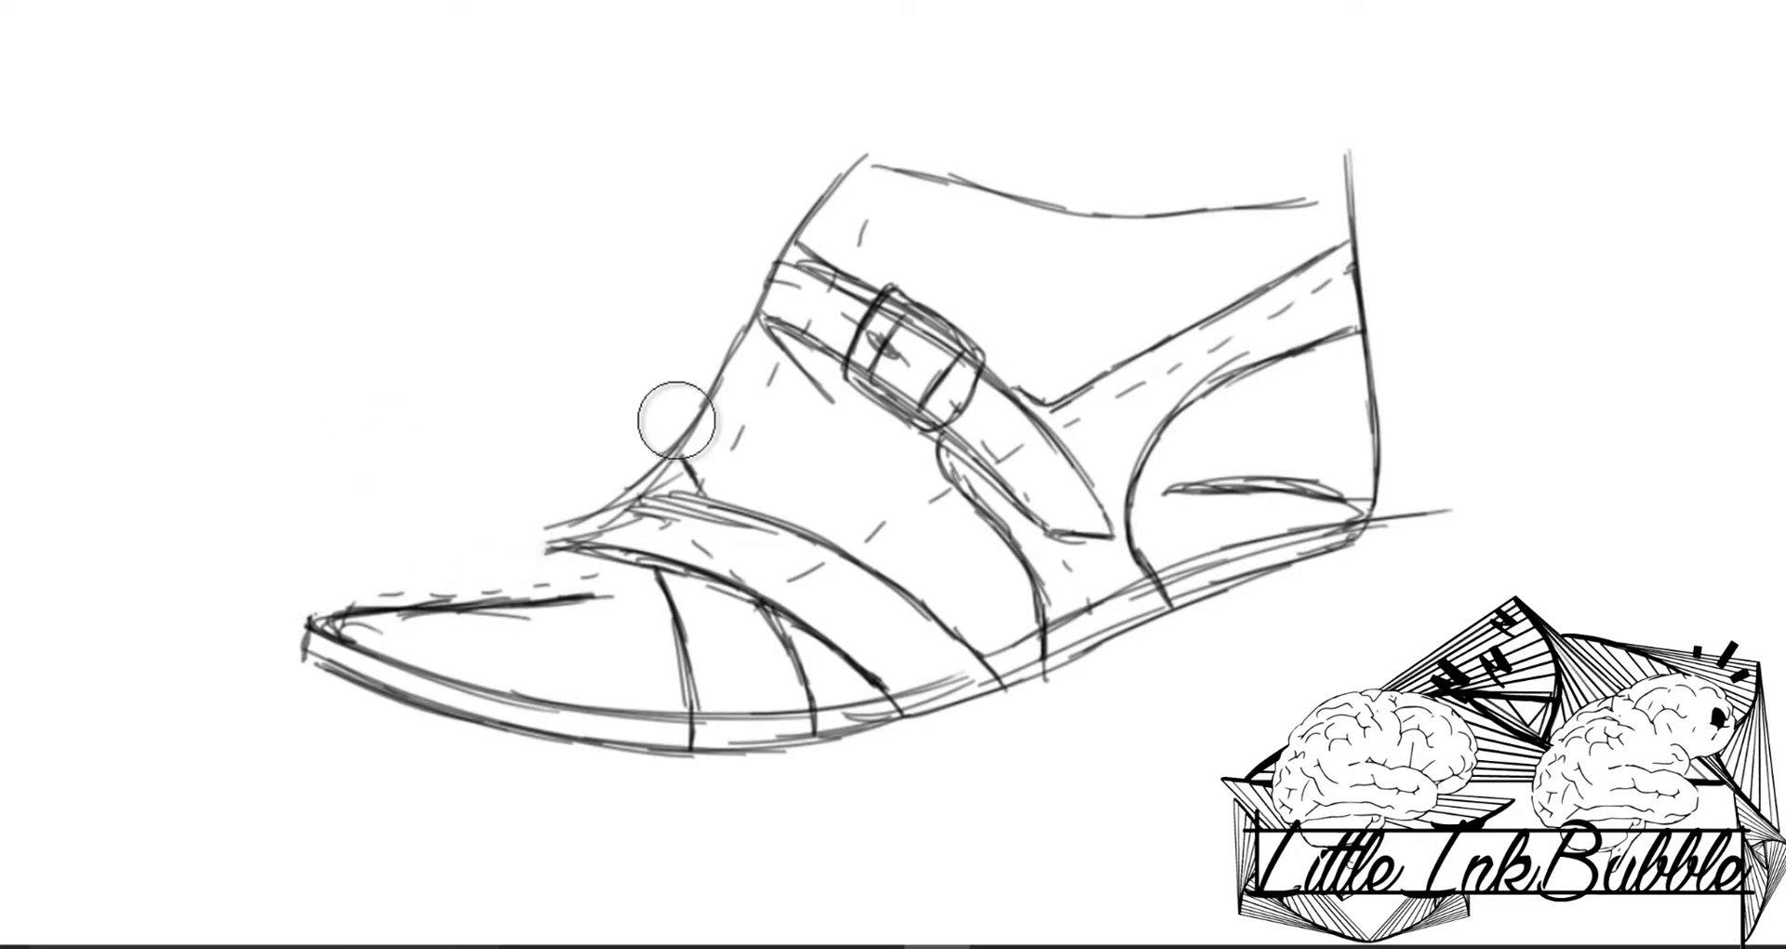
drag(887, 231, 1374, 203)
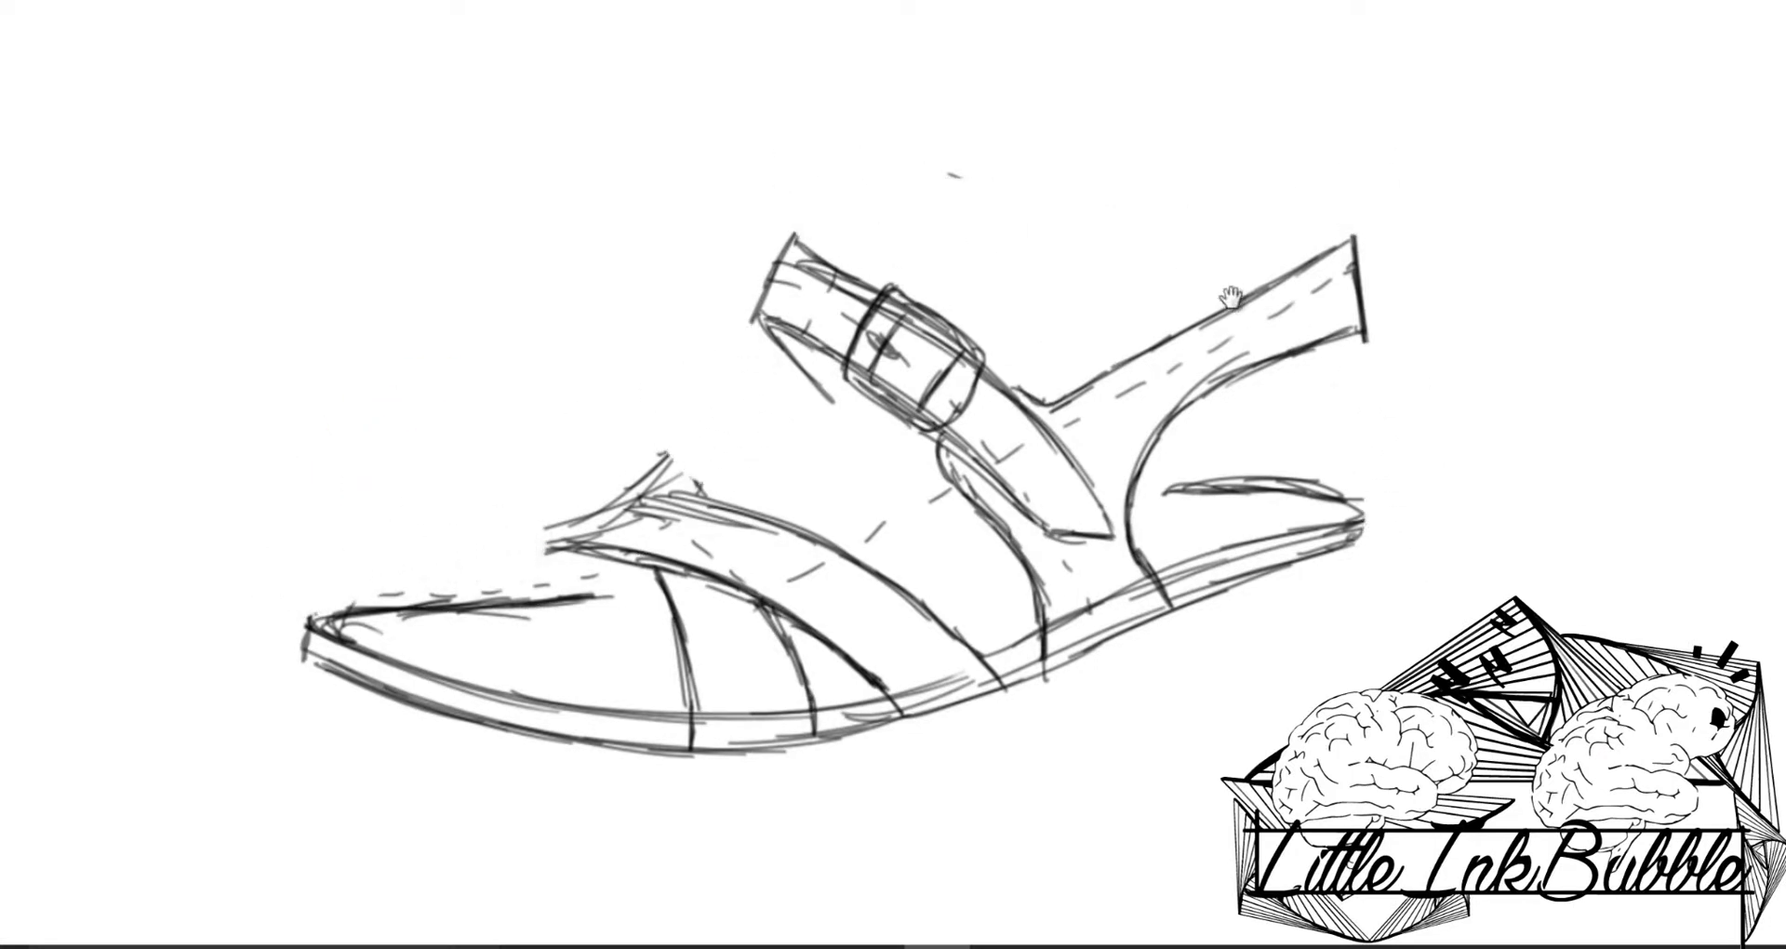
drag(1121, 281, 1358, 238)
drag(1230, 296, 827, 551)
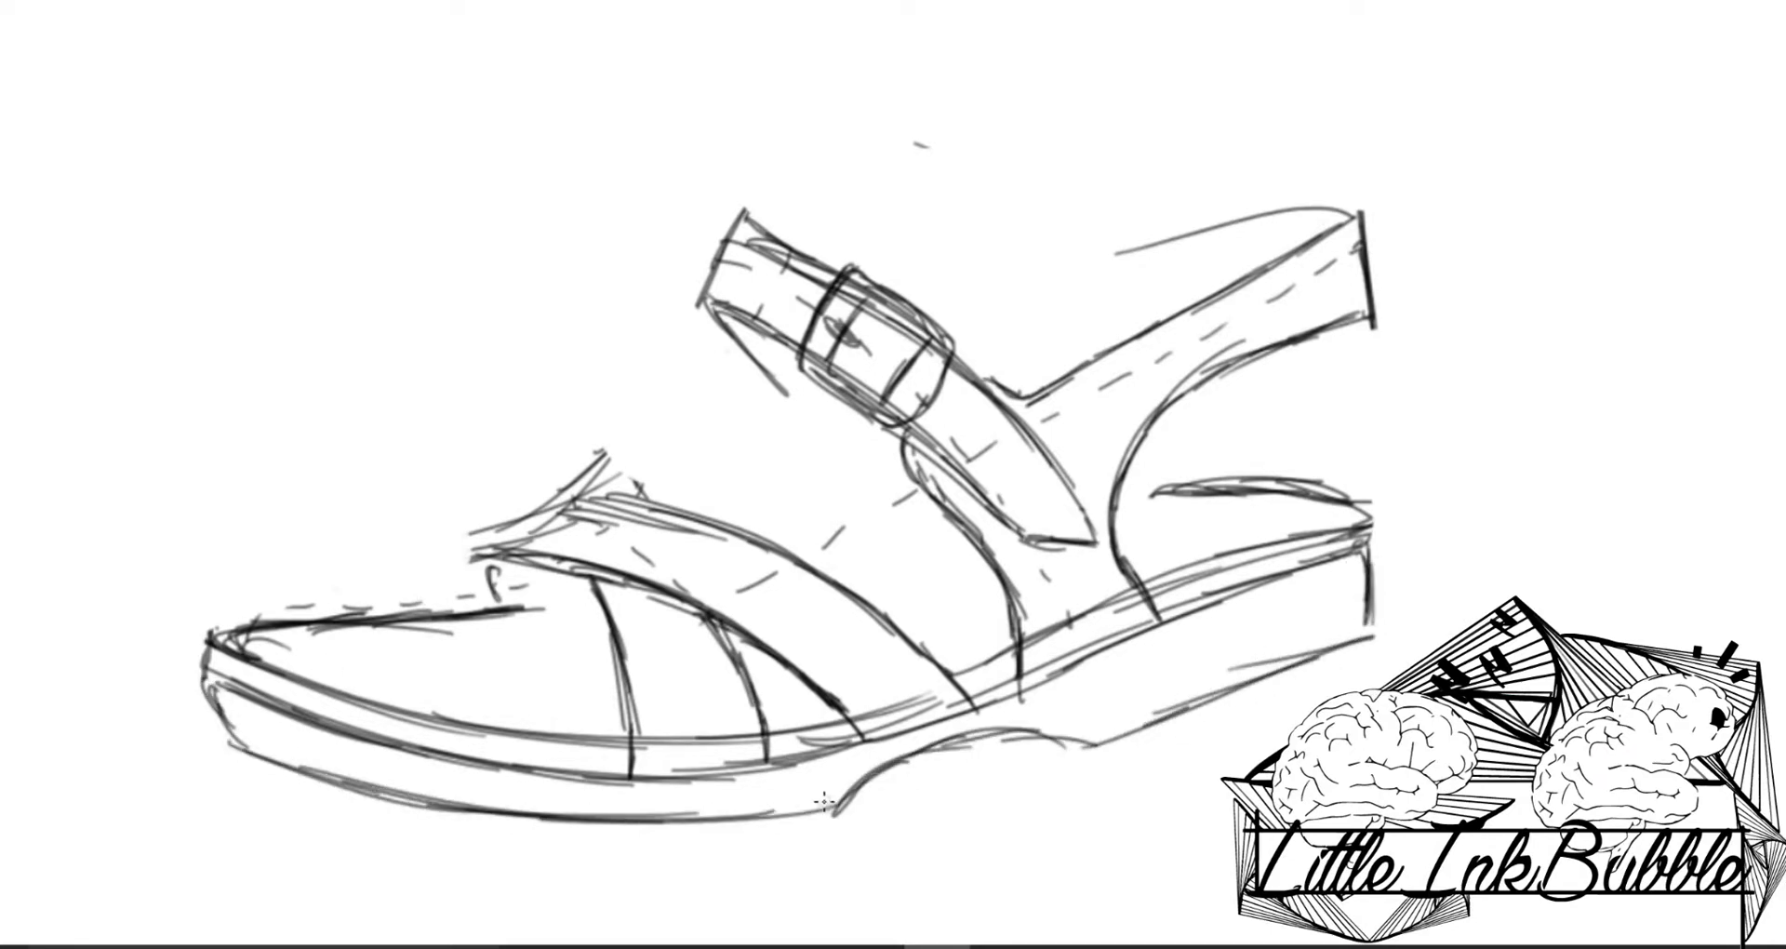
Step: Ink black curves along the front strap, crossing toe strap and buckle strap edge, undoing one stroke
drag(702, 568, 682, 585)
scroll(682, 584, up, 5)
drag(80, 279, 1197, 837)
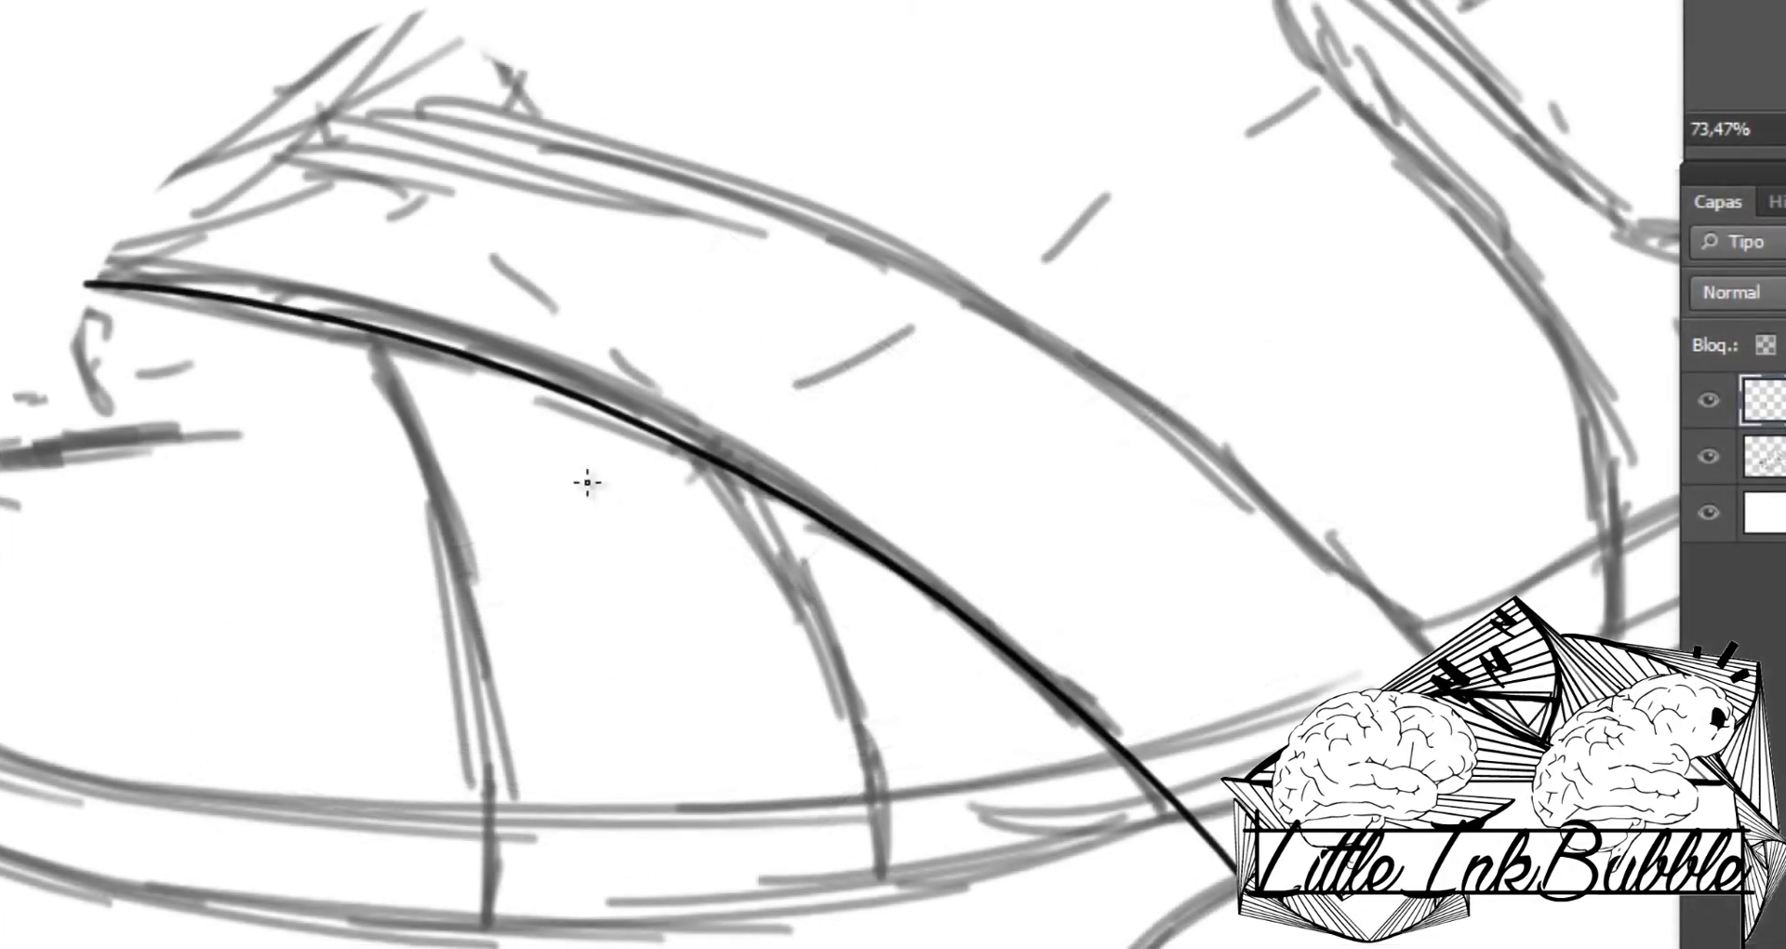
scroll(586, 483, up, 2)
drag(331, 158, 448, 944)
scroll(550, 116, down, 2)
scroll(438, 331, up, 5)
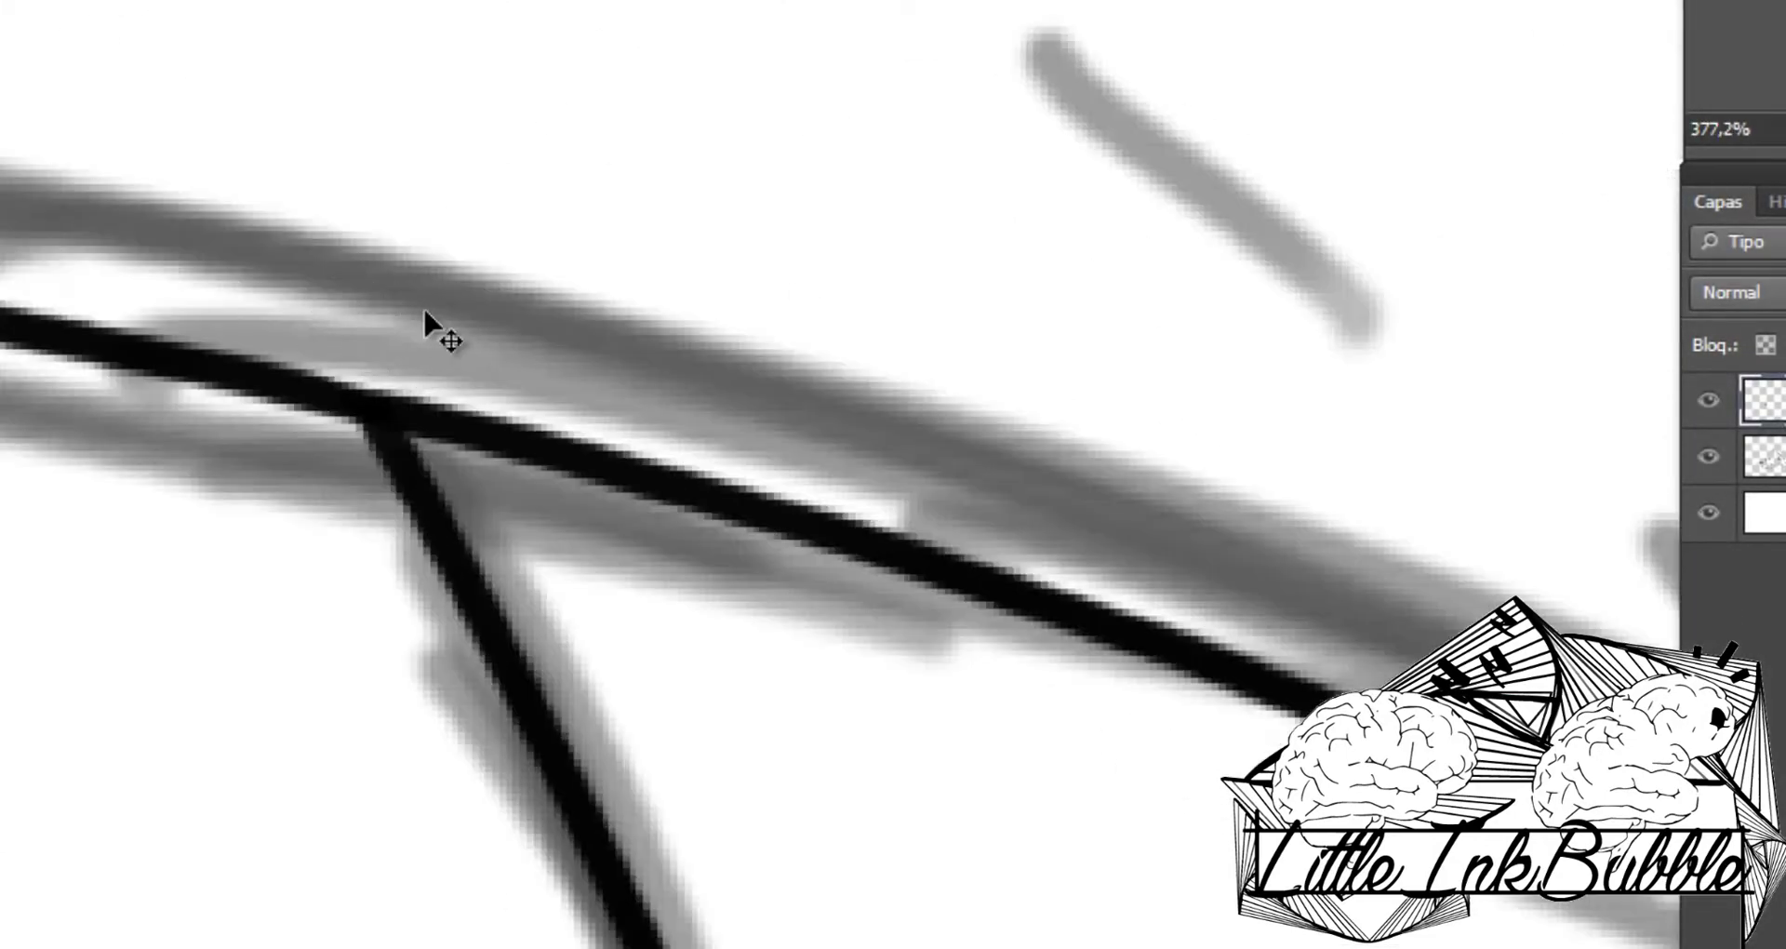
scroll(790, 237, down, 6)
drag(791, 237, 930, 605)
mouse_move(251, 60)
mouse_down()
mouse_move(979, 587)
mouse_move(898, 474)
mouse_up()
mouse_move(629, 201)
mouse_down()
mouse_move(916, 877)
mouse_move(947, 847)
mouse_up()
key(ctrl+z)
Step: Adjust the brush size and ink the upper edge of the crossing toe strap
scroll(646, 199, up, 5)
scroll(519, 288, up, 2)
scroll(905, 338, down, 5)
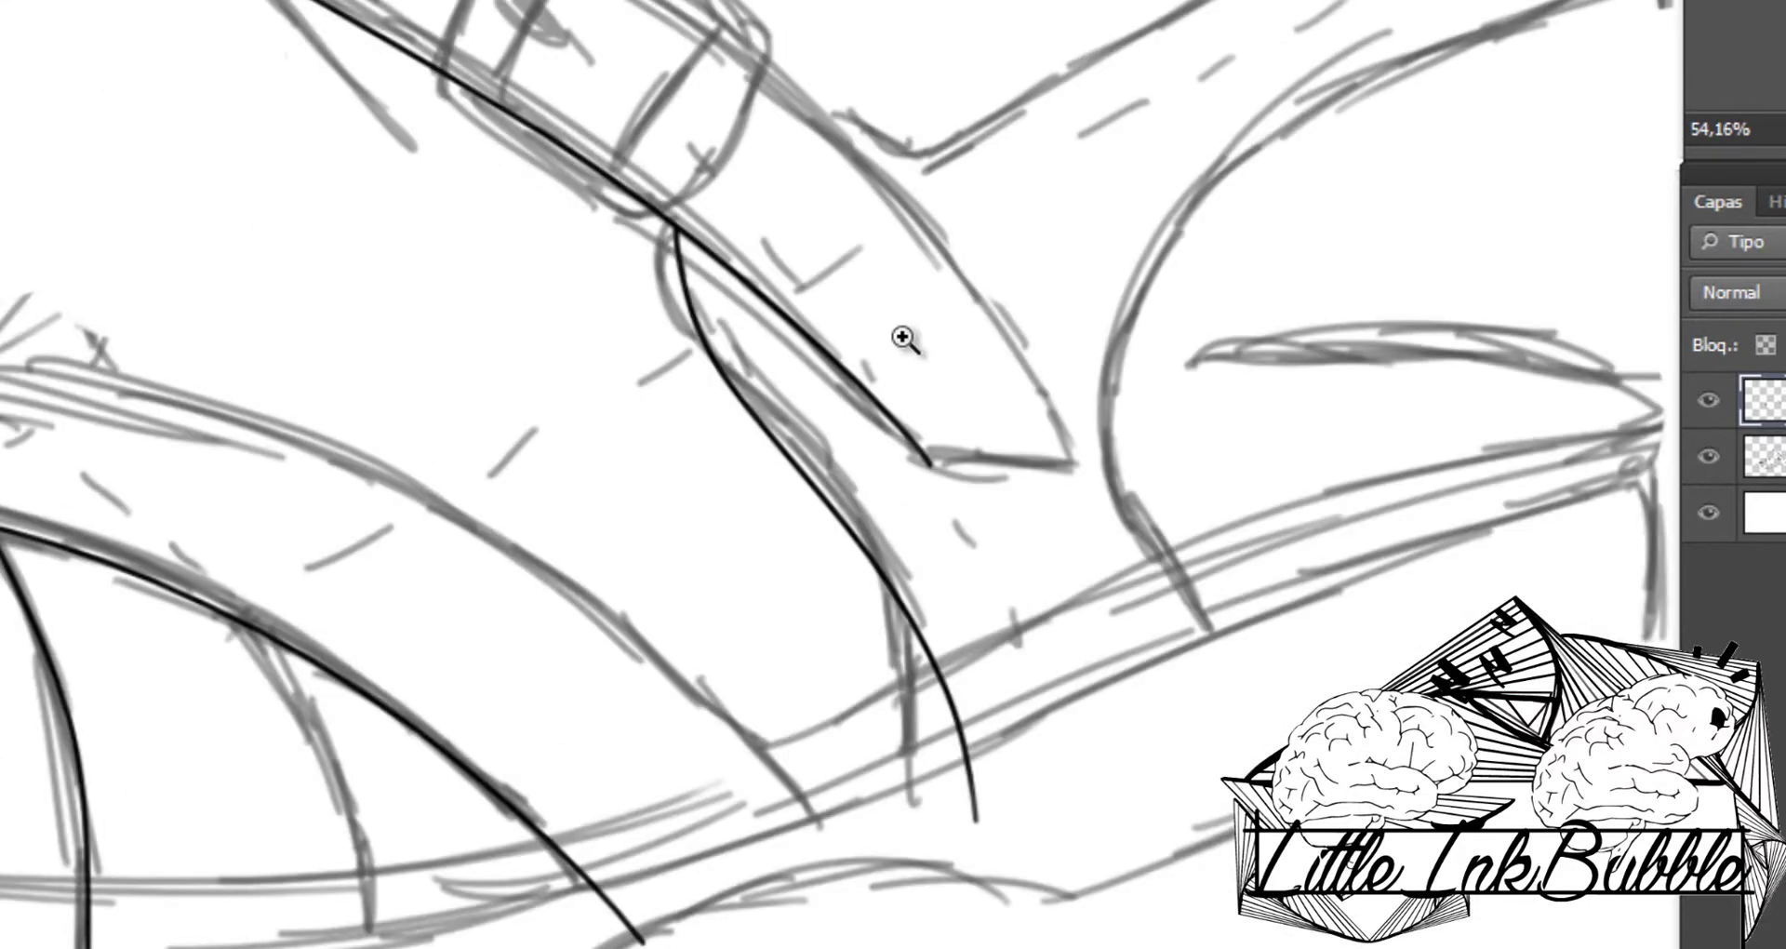
scroll(905, 339, down, 3)
right_click(921, 326)
key(Return)
scroll(272, 431, up, 3)
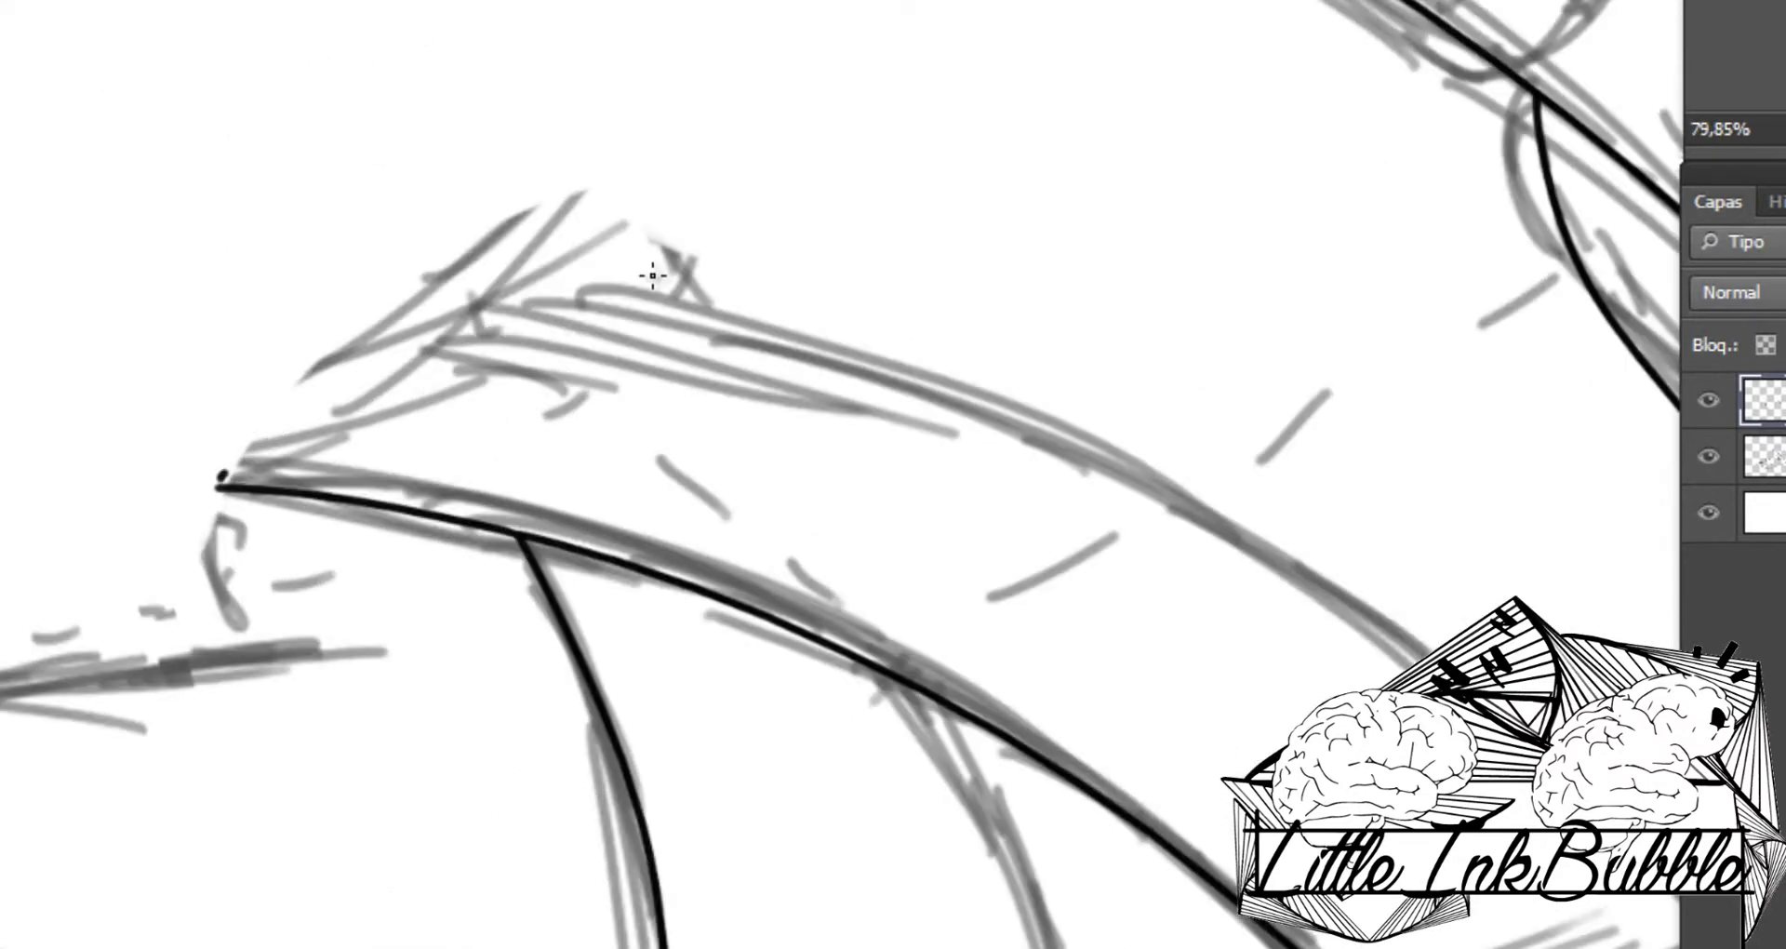
drag(224, 476, 763, 263)
scroll(543, 239, down, 3)
scroll(741, 140, up, 4)
scroll(763, 275, down, 5)
Step: Readjust the brush size and ink a line along the top of the heel strap
right_click(763, 274)
key(Return)
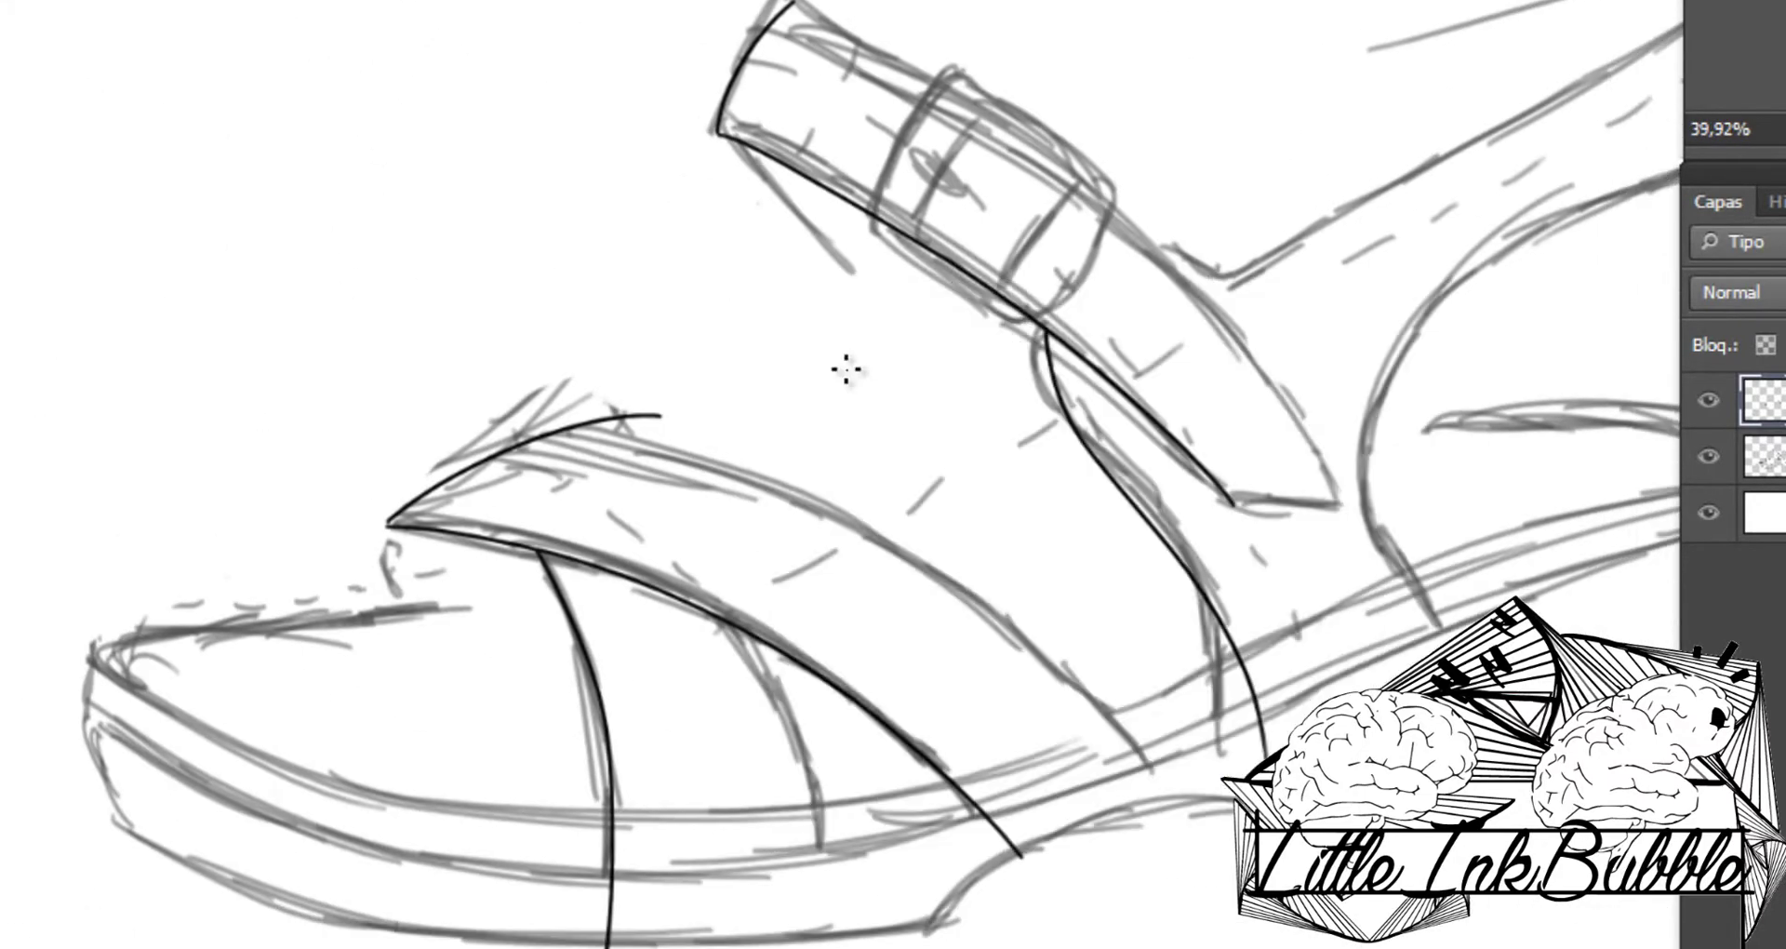
scroll(846, 369, up, 3)
scroll(840, 490, down, 4)
mouse_move(1316, 249)
mouse_down()
mouse_move(786, 436)
mouse_move(888, 414)
mouse_up()
scroll(787, 435, down, 1)
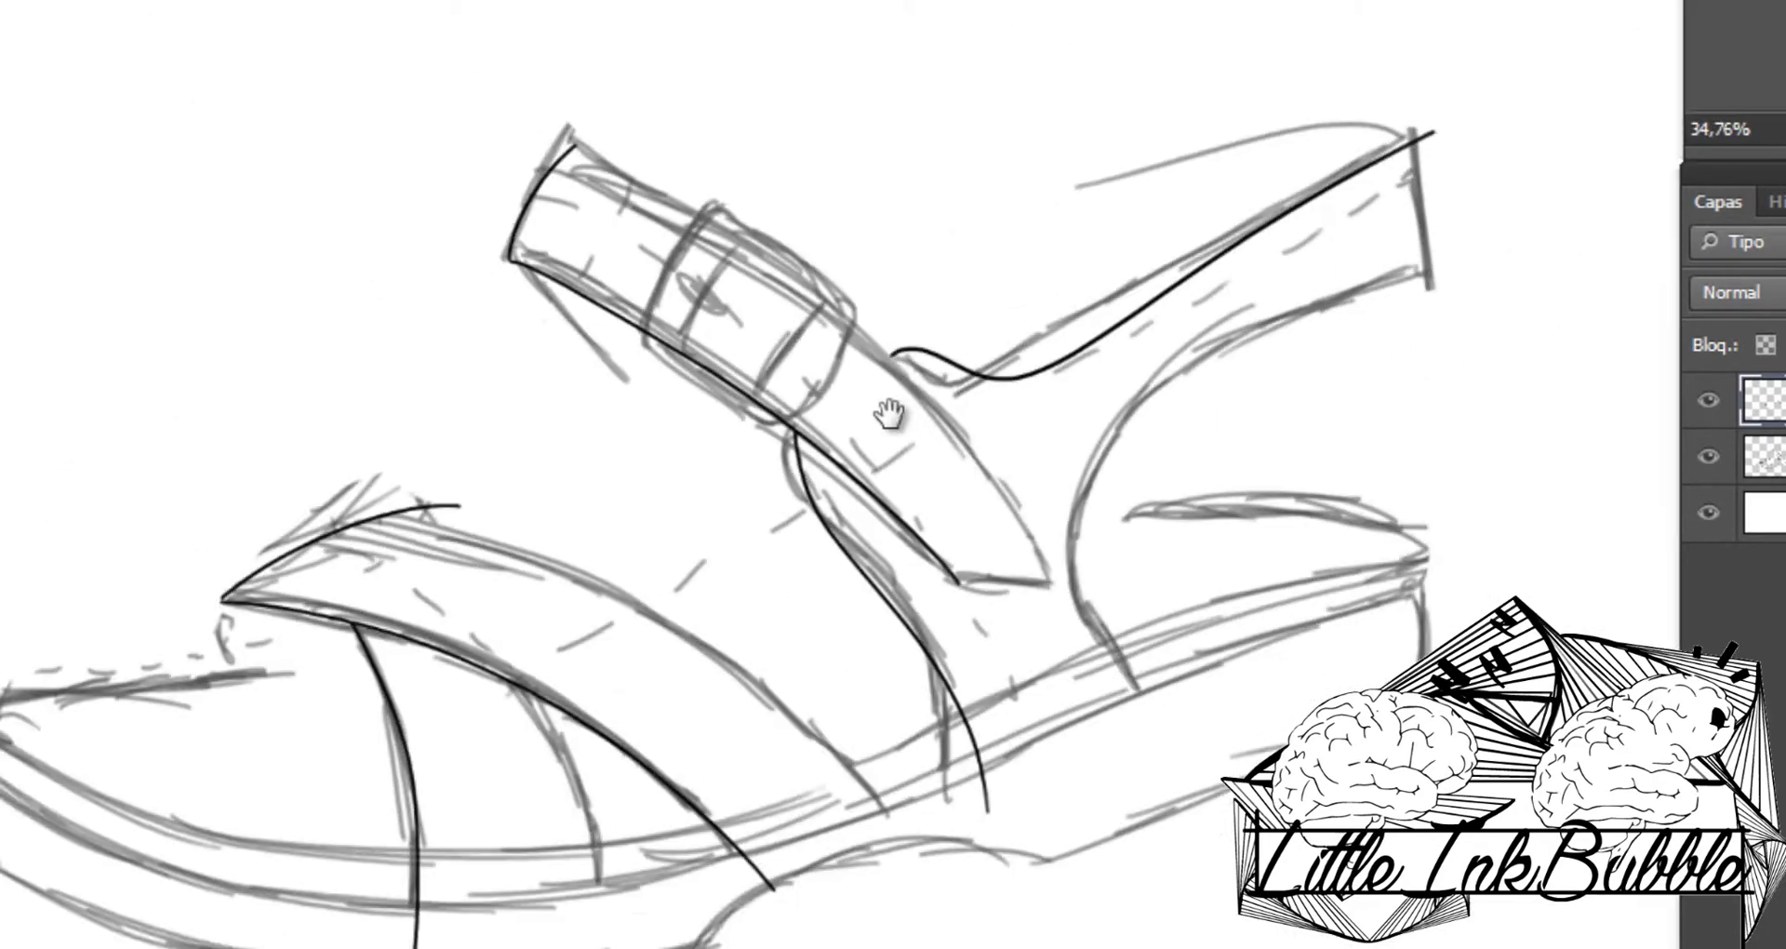
scroll(889, 414, up, 2)
Step: On a new layer, ink the lower sole curve and the long sole line up to the heel
key(ctrl+shift+alt+n)
scroll(889, 414, up, 1)
drag(0, 605, 735, 693)
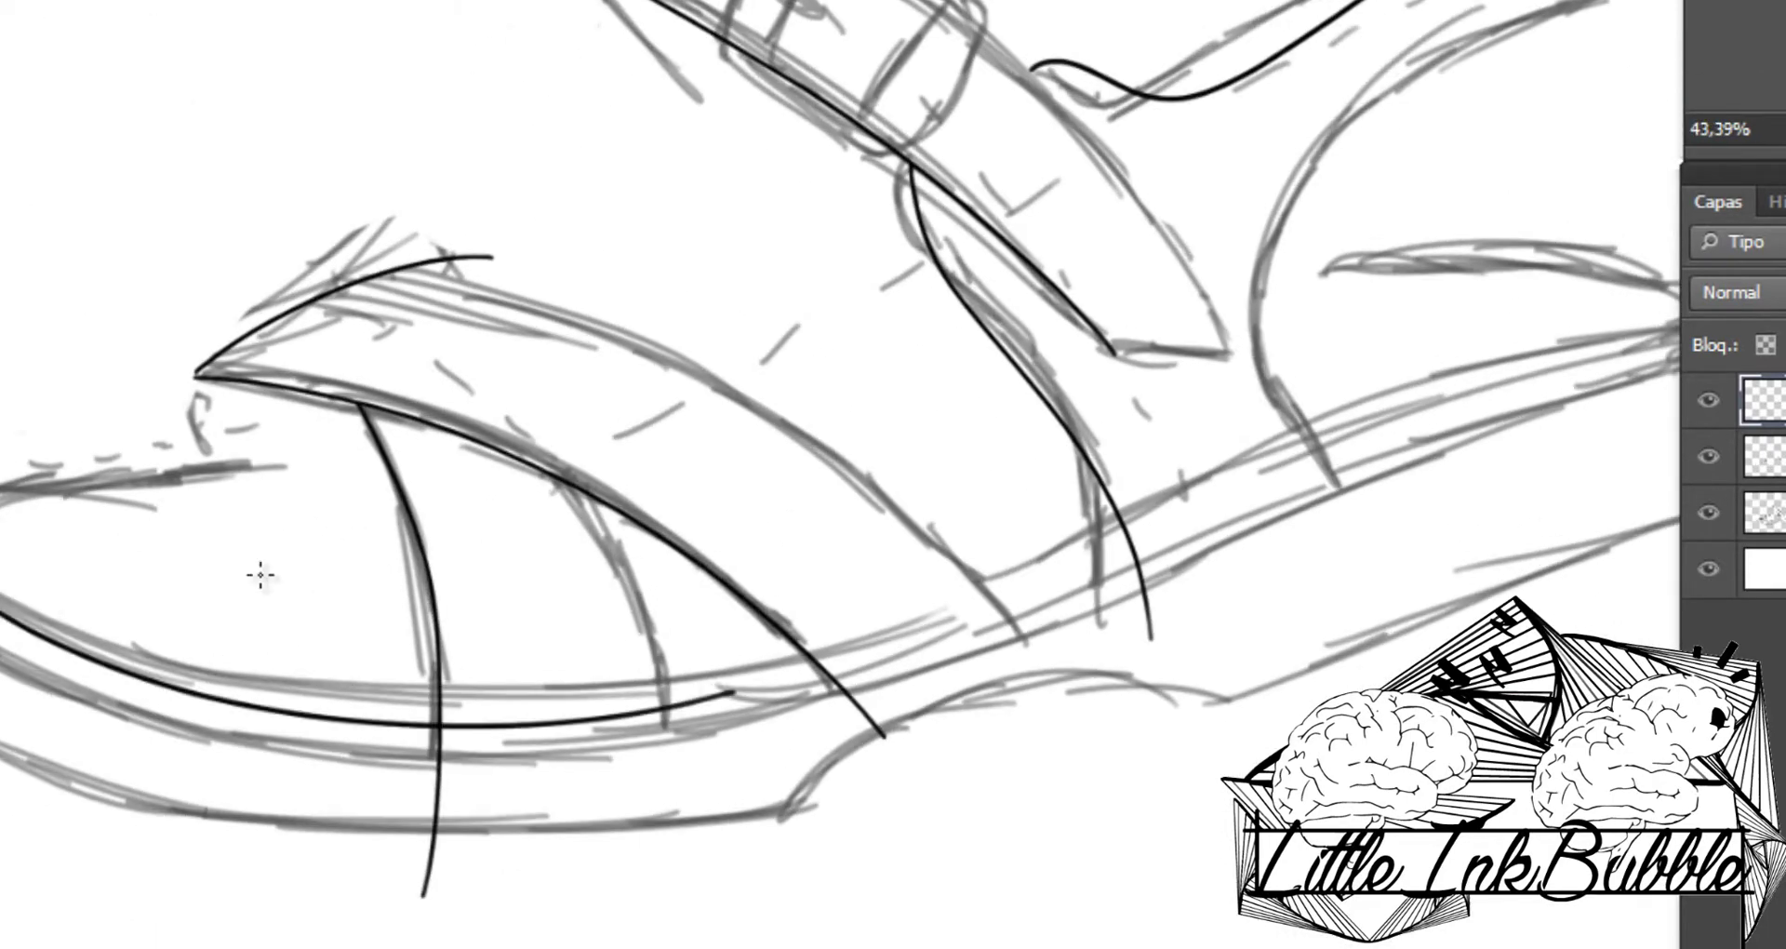
scroll(260, 575, up, 2)
drag(474, 697, 1674, 270)
scroll(555, 654, up, 8)
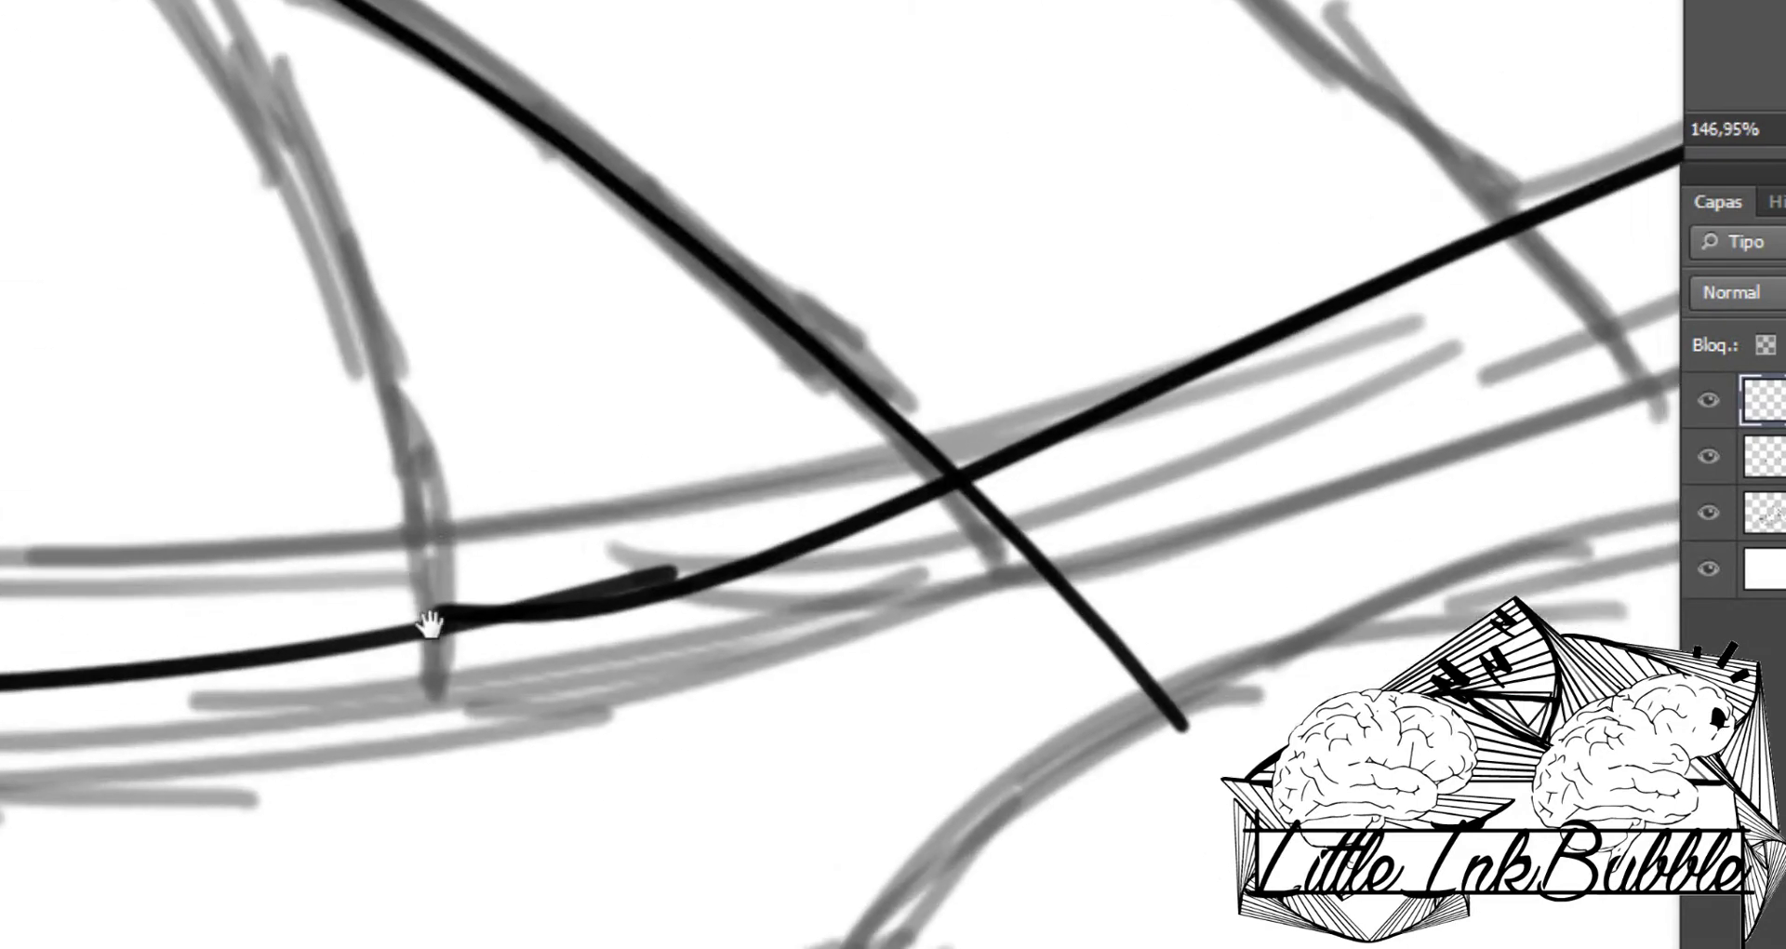
scroll(427, 622, up, 4)
drag(534, 598, 851, 530)
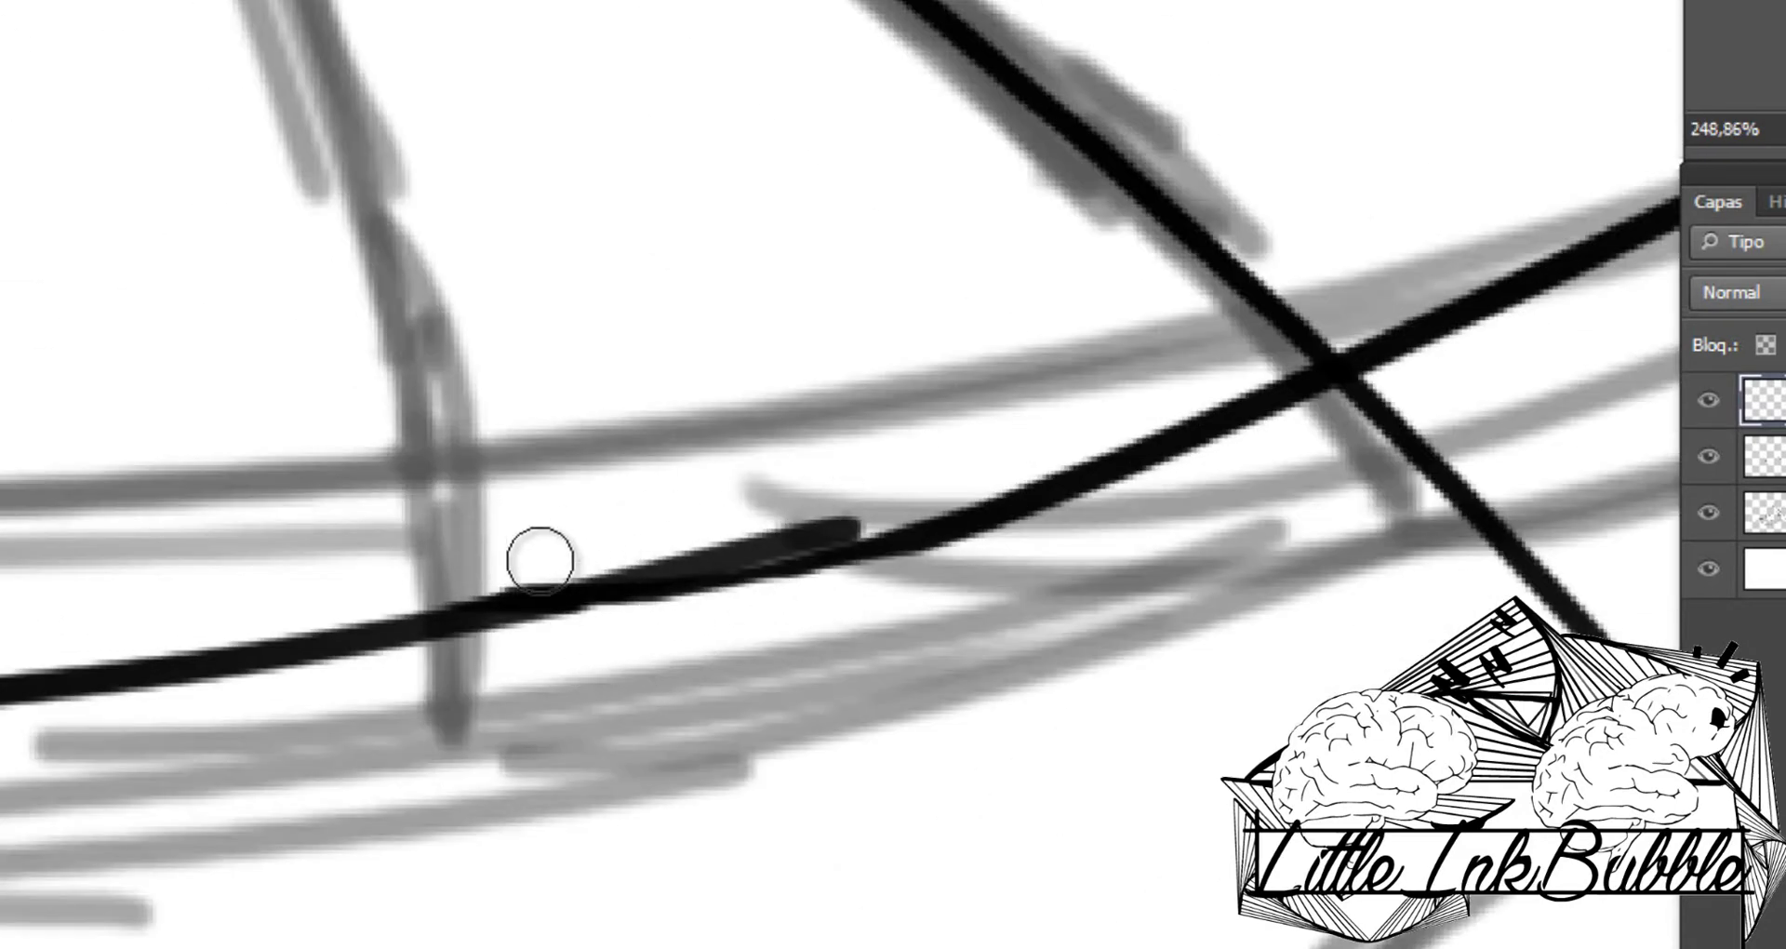
Step: Repaint over the sole line to even it out
scroll(559, 548, up, 3)
scroll(937, 382, down, 3)
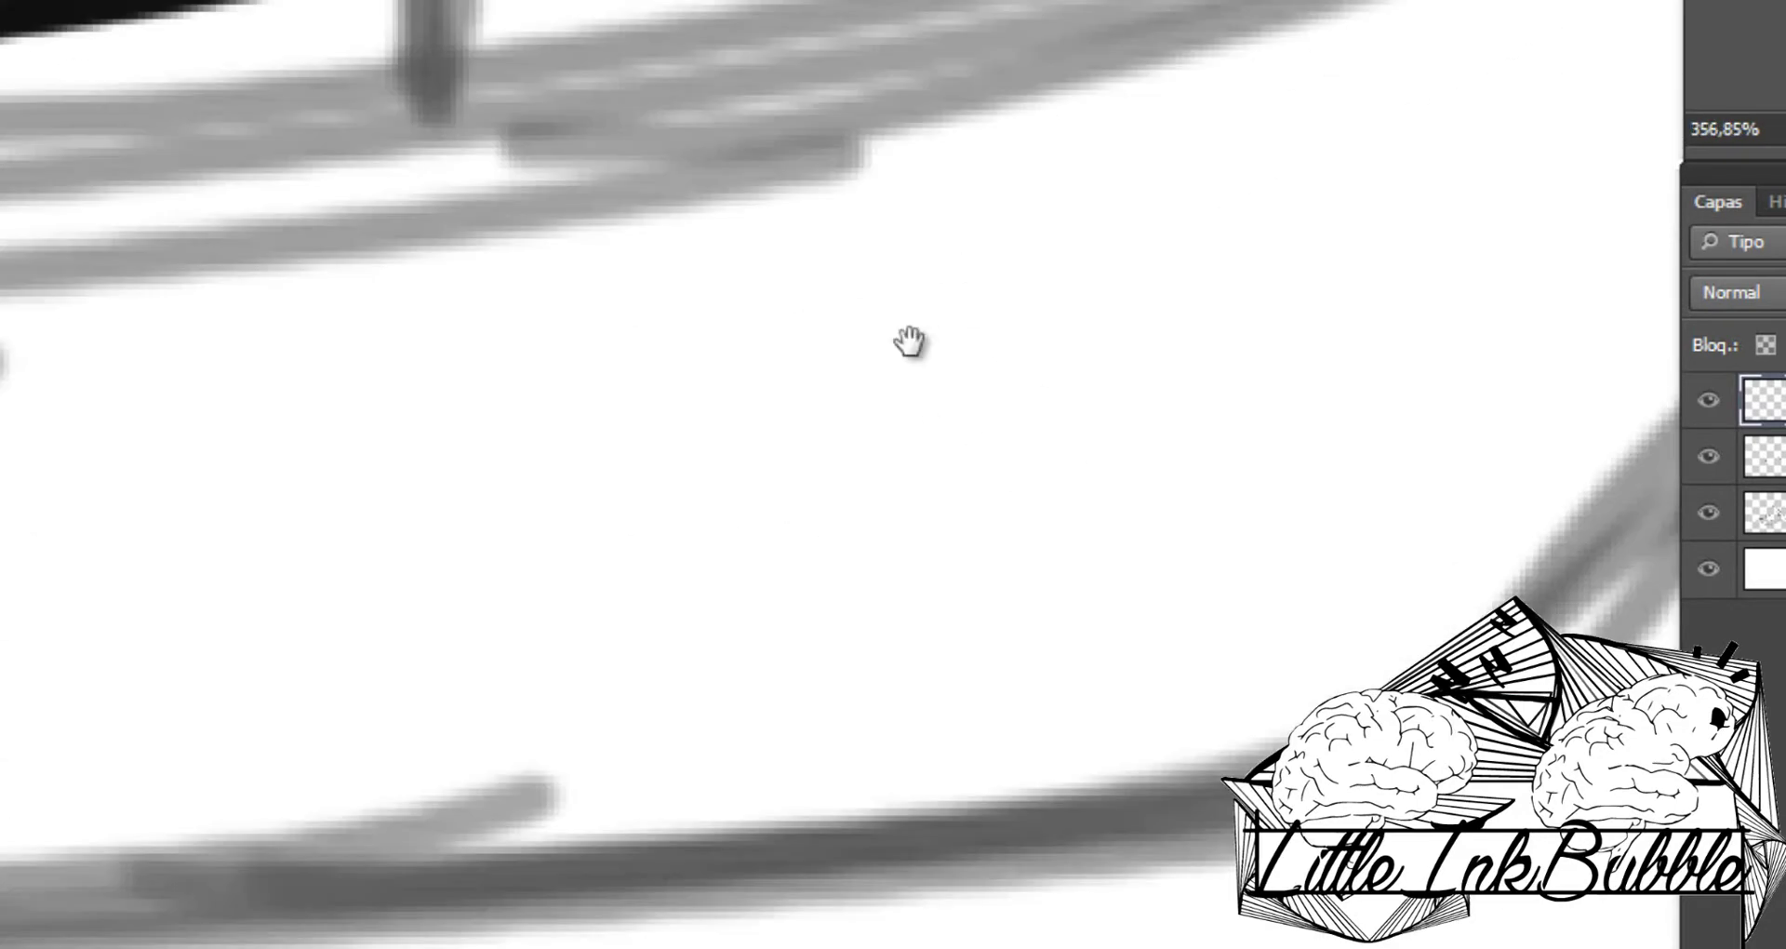
drag(388, 516, 1116, 391)
scroll(1287, 382, up, 3)
scroll(1286, 383, down, 6)
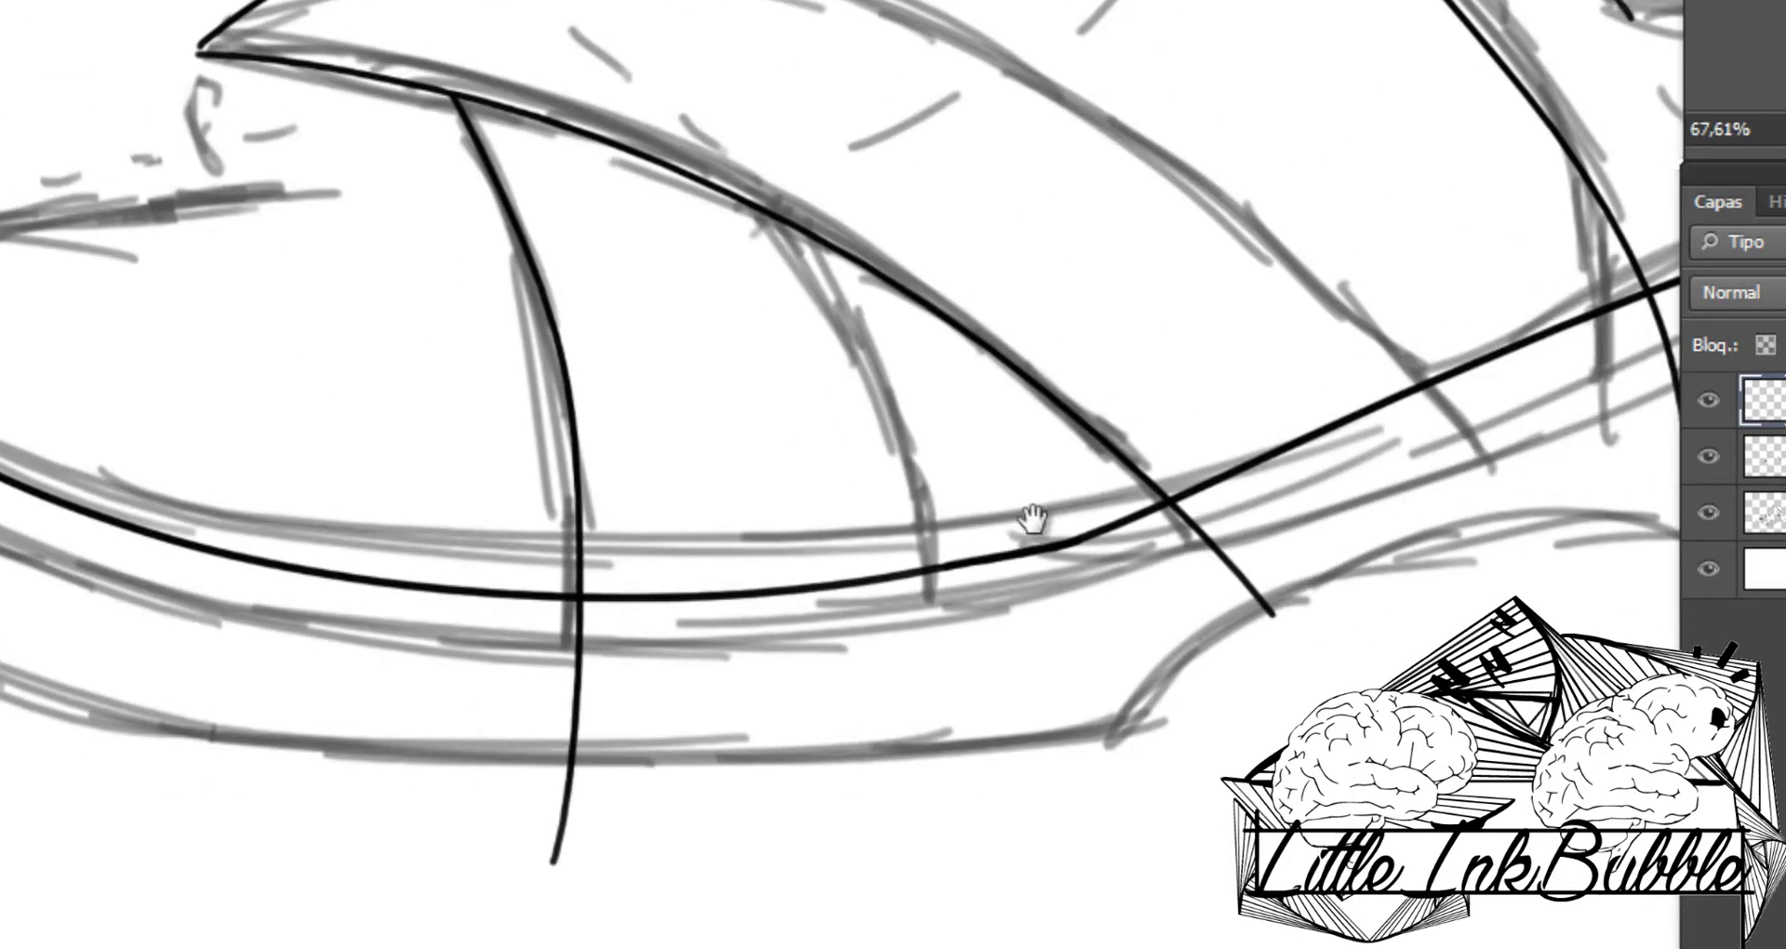
scroll(1029, 518, down, 2)
scroll(1097, 378, down, 3)
scroll(1065, 431, up, 2)
Step: Lasso-select the sole line, shift it slightly lower to double the sole, then deselect
right_click(1098, 439)
key(Return)
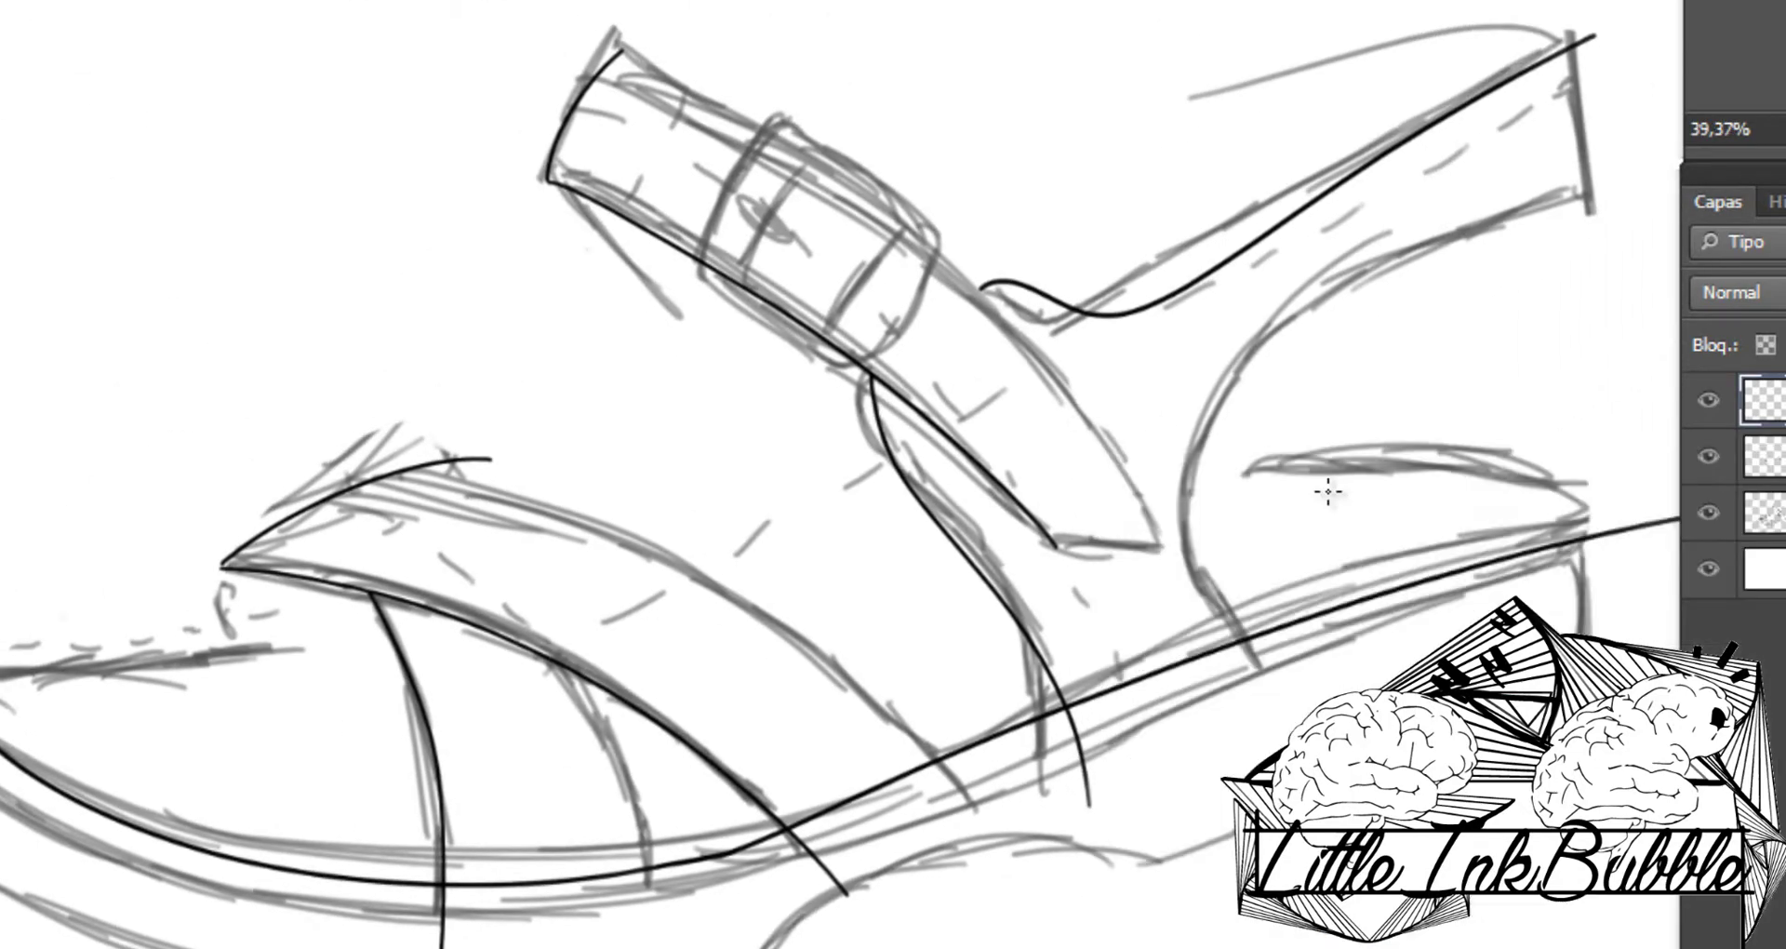
scroll(1184, 479, down, 1)
key(l)
drag(1279, 545, 1302, 730)
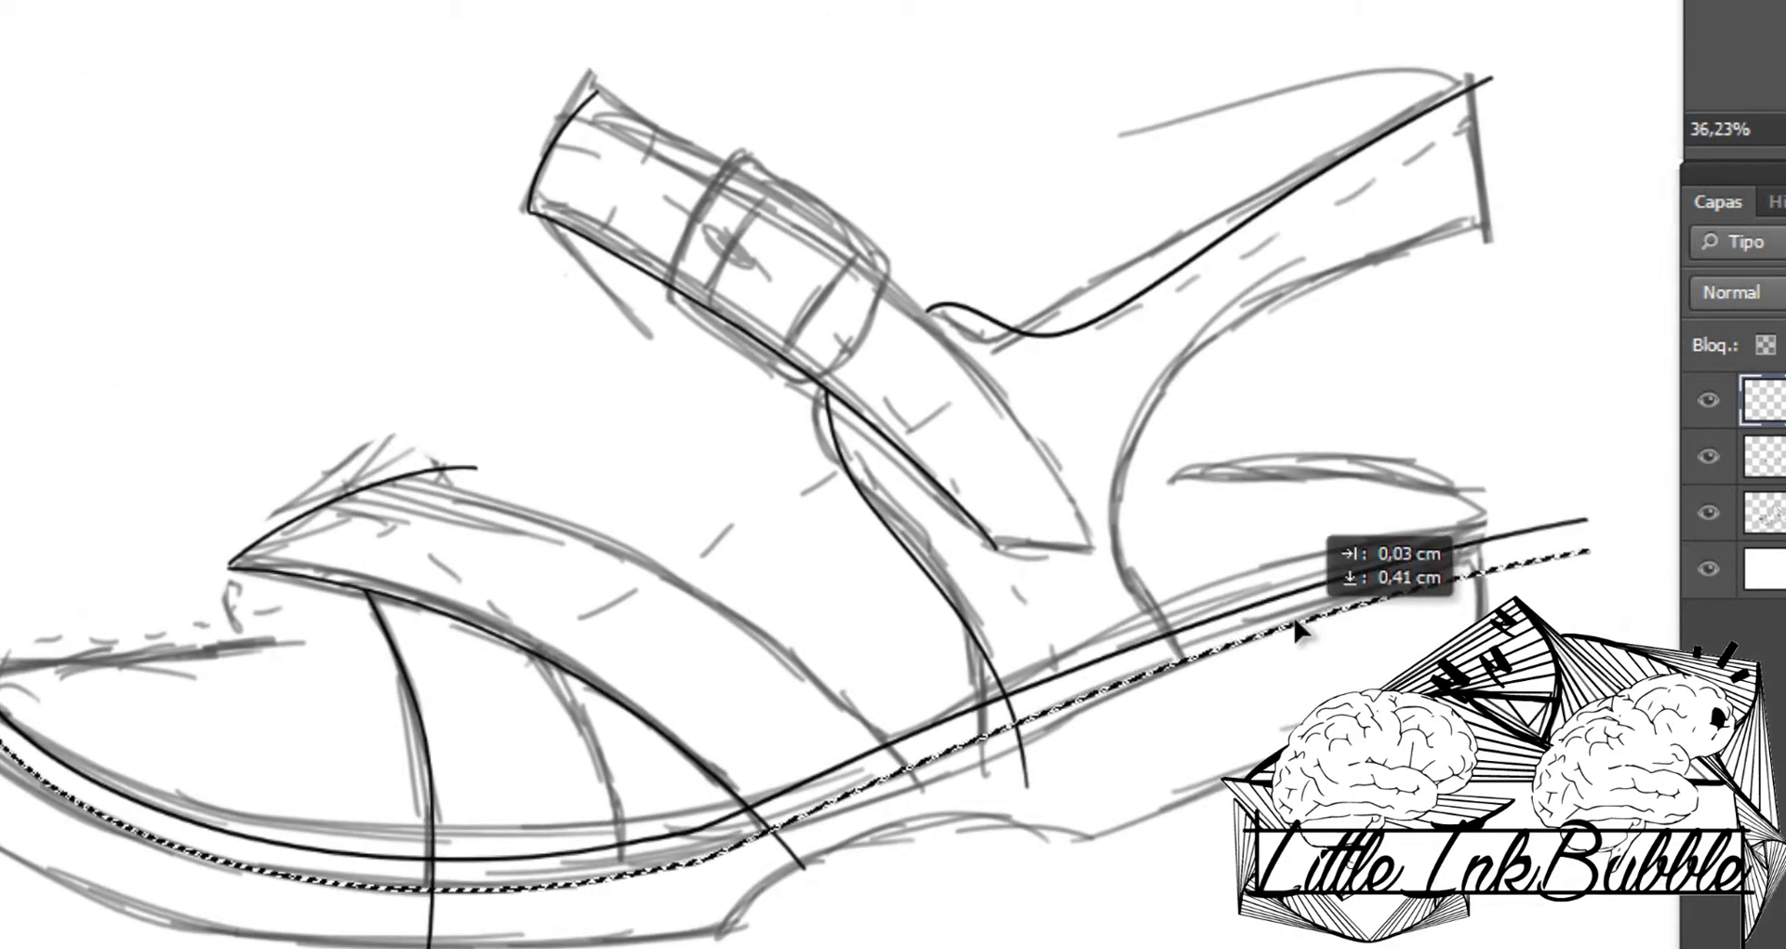
scroll(555, 735, up, 3)
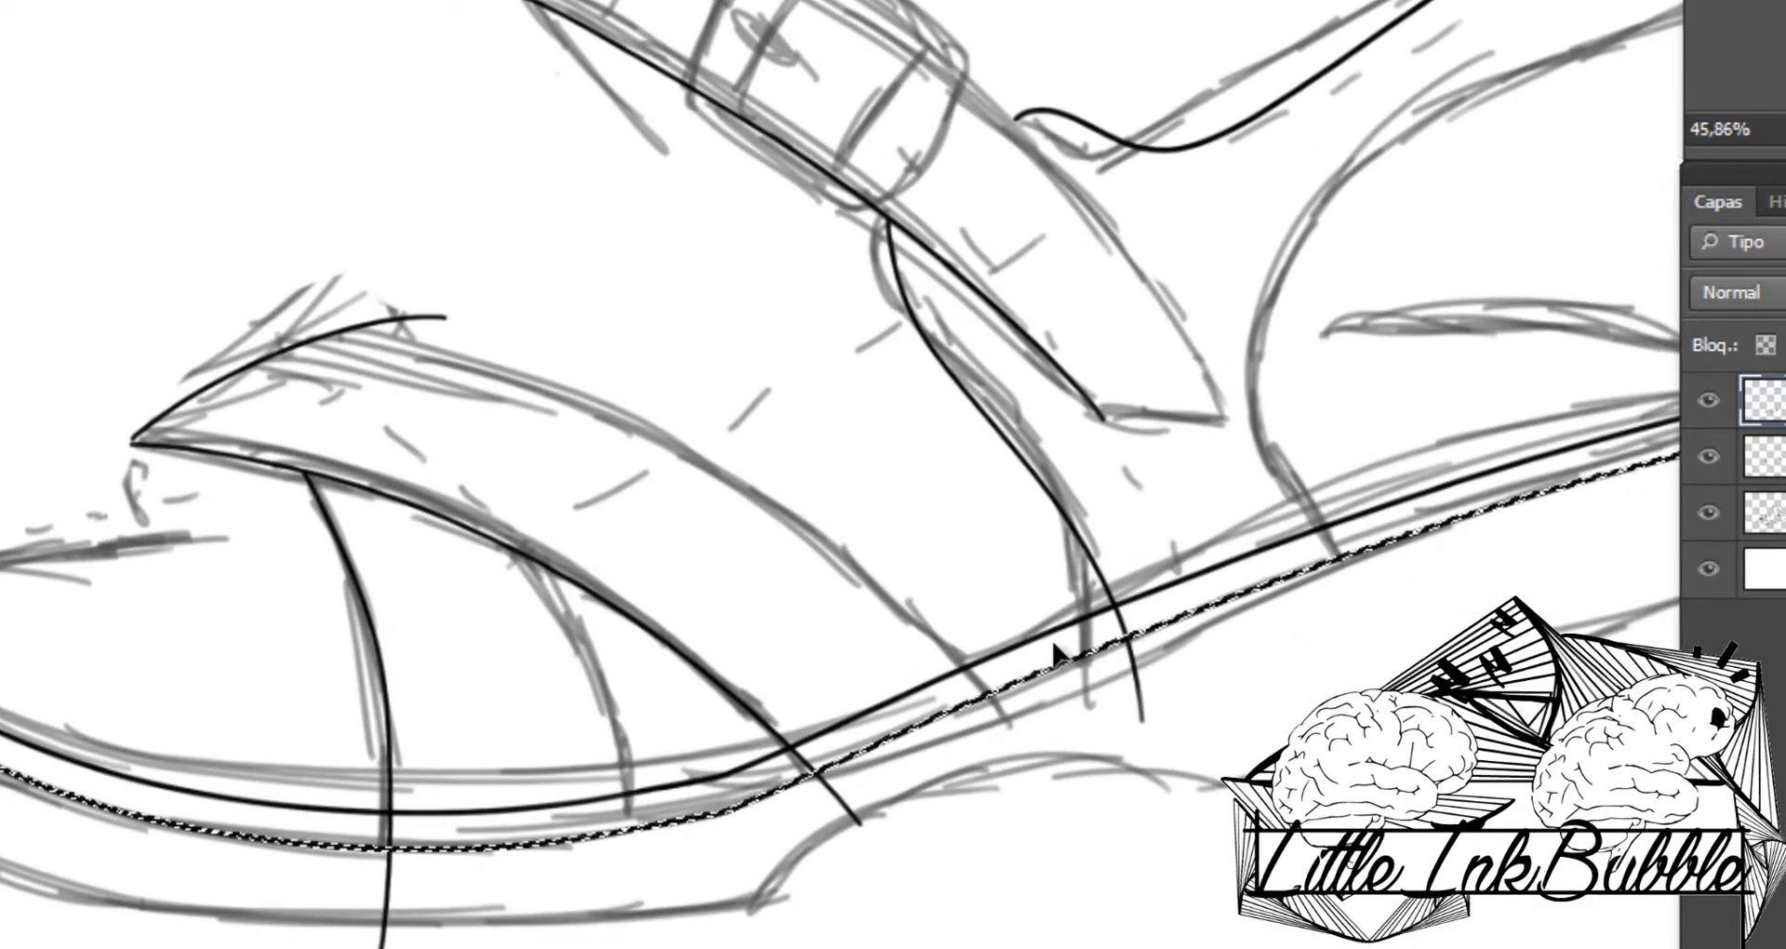
scroll(1070, 652, down, 3)
drag(1042, 719, 1052, 717)
right_click(1021, 340)
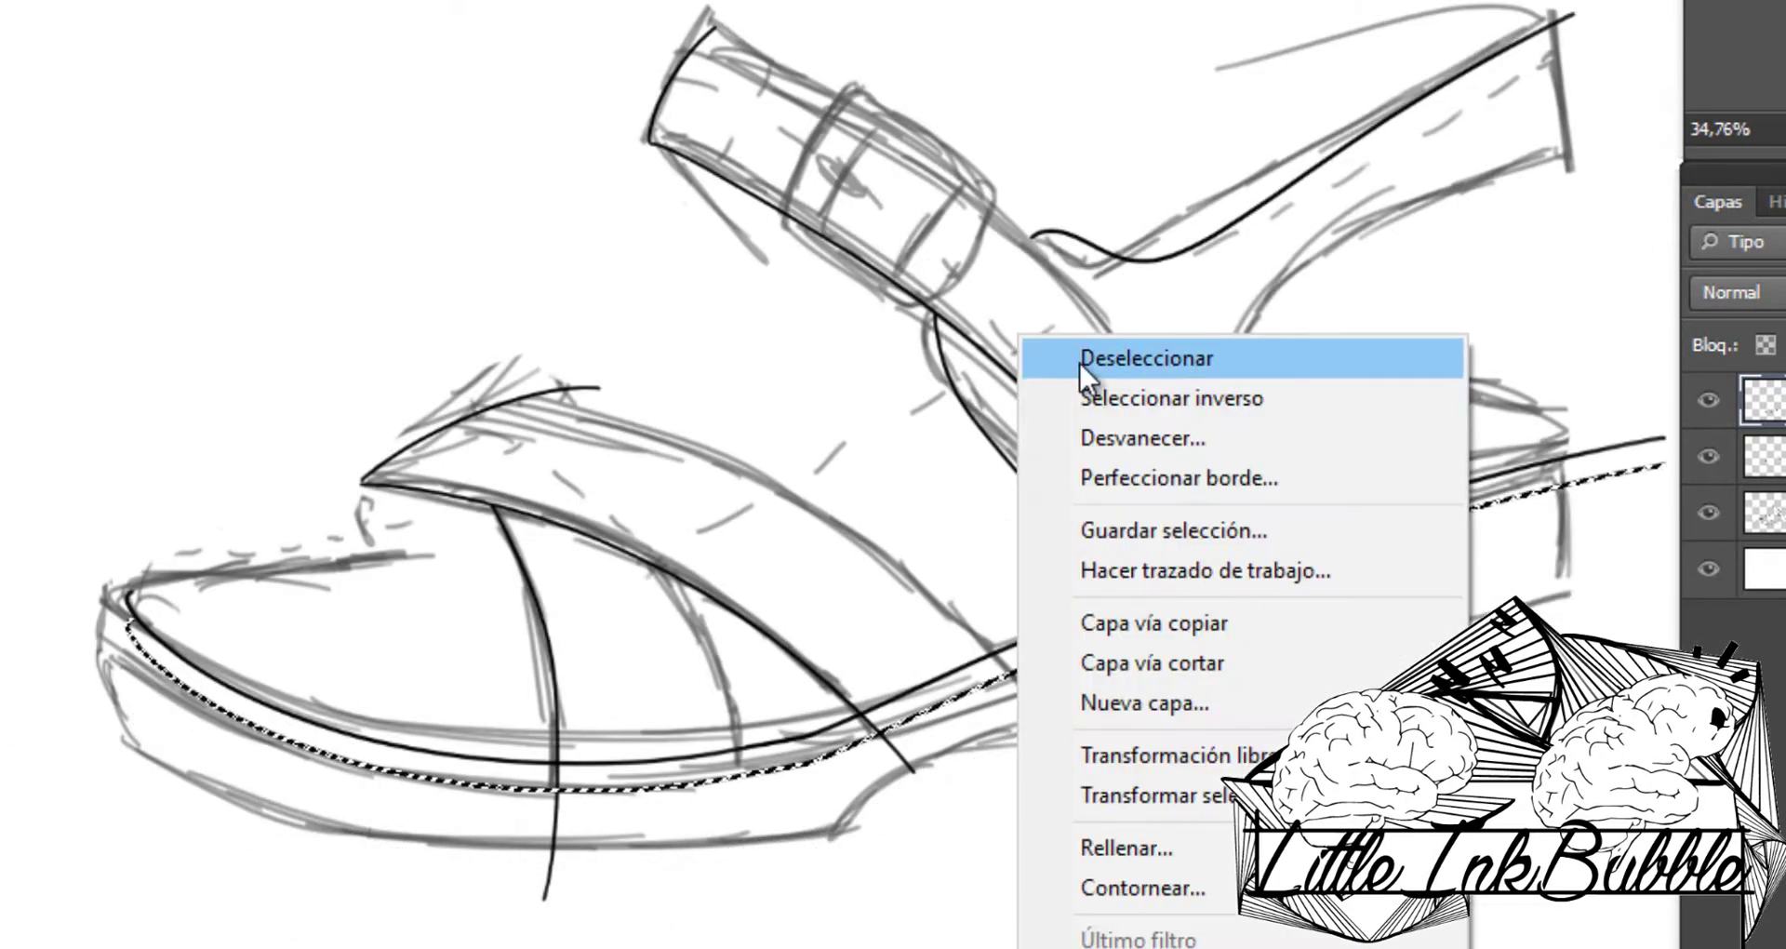
click(1061, 352)
scroll(710, 399, up, 2)
Step: Ink the front and middle toe strap edges and the buckle strap line down to its tip
scroll(605, 558, up, 2)
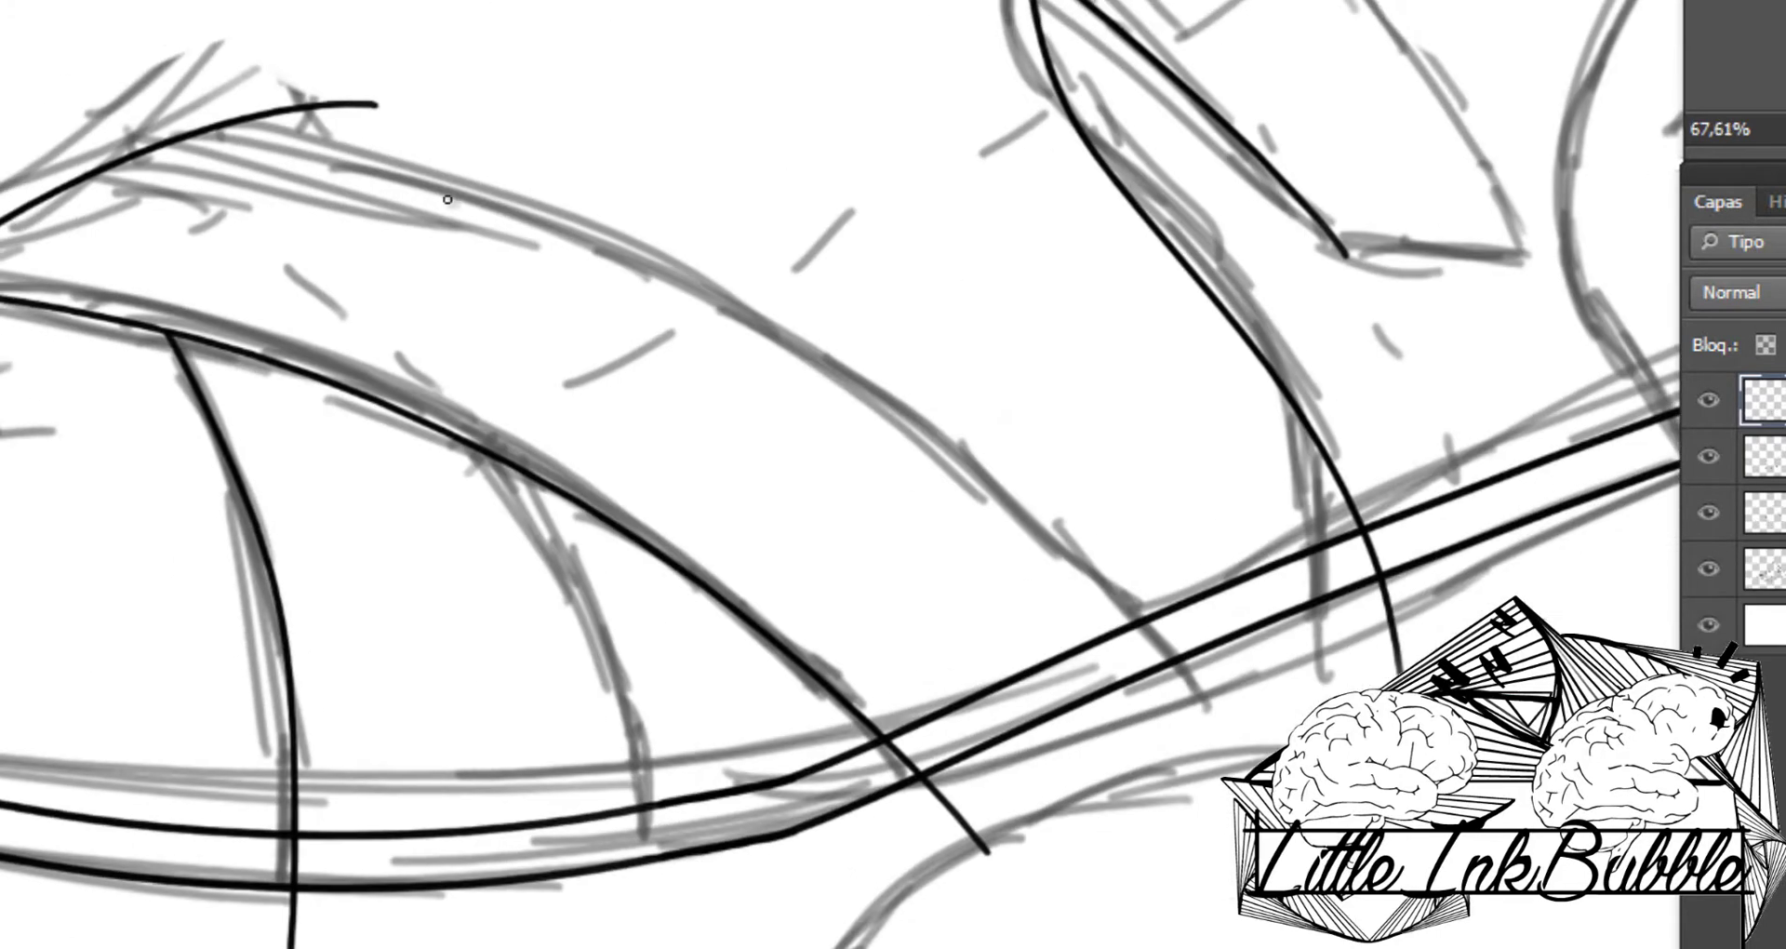
drag(215, 113, 1205, 645)
drag(549, 474, 682, 898)
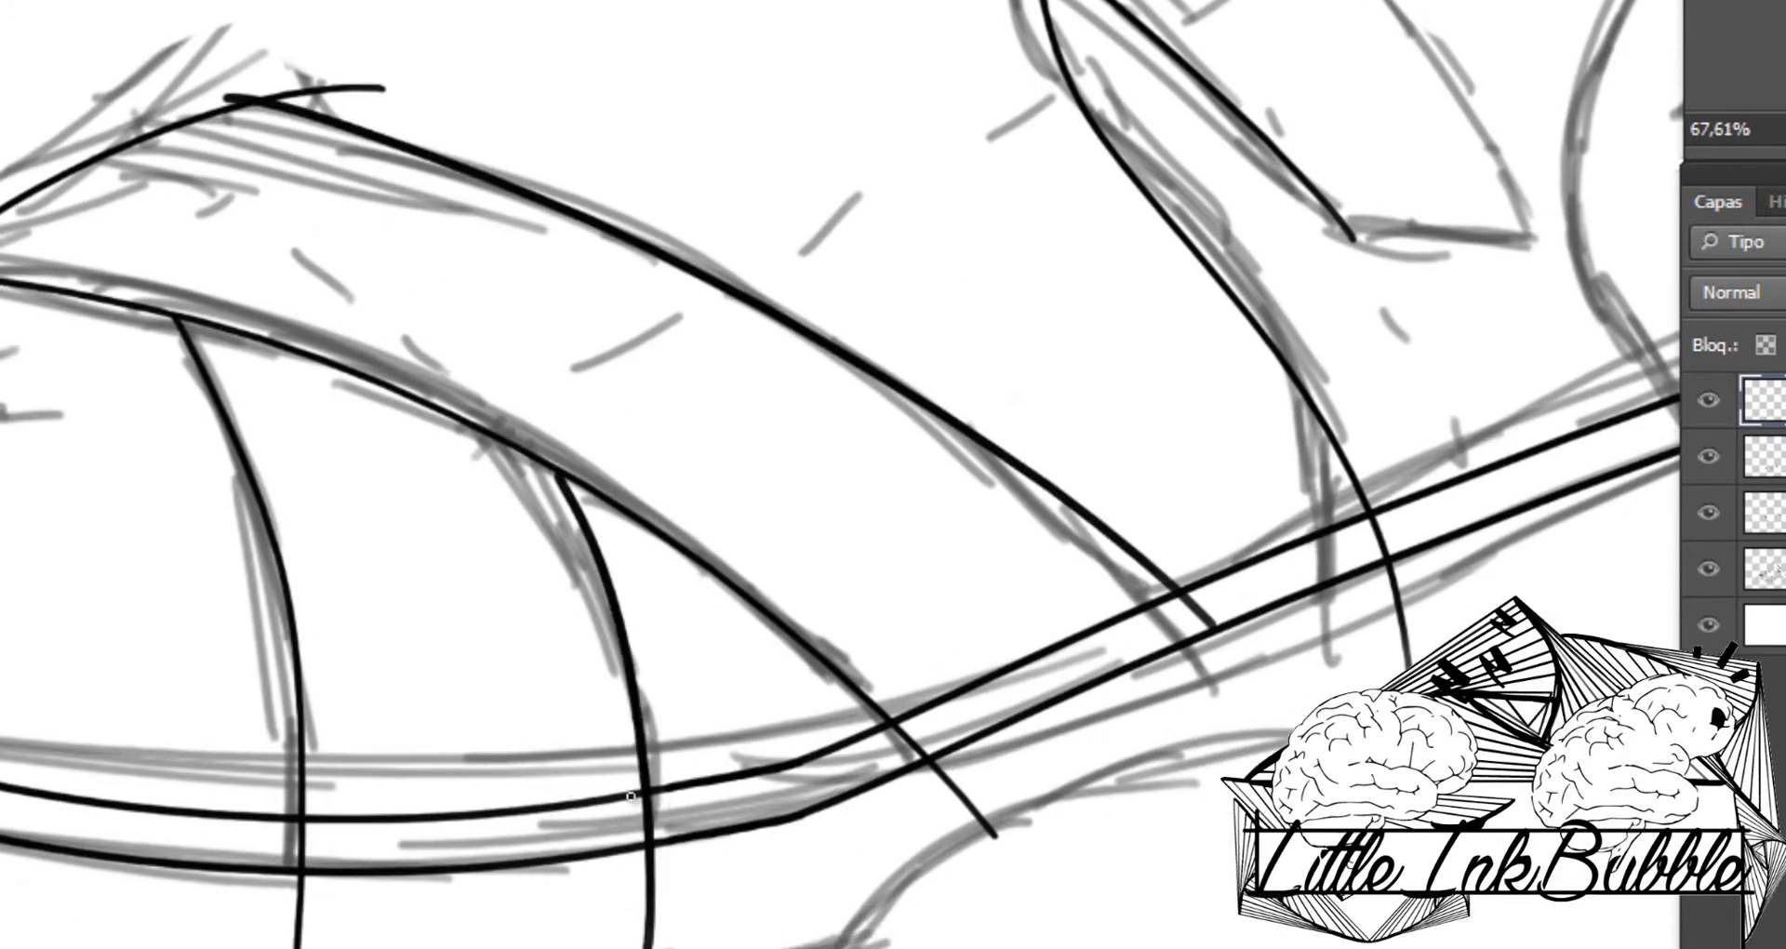
scroll(630, 796, down, 2)
drag(335, 4, 889, 460)
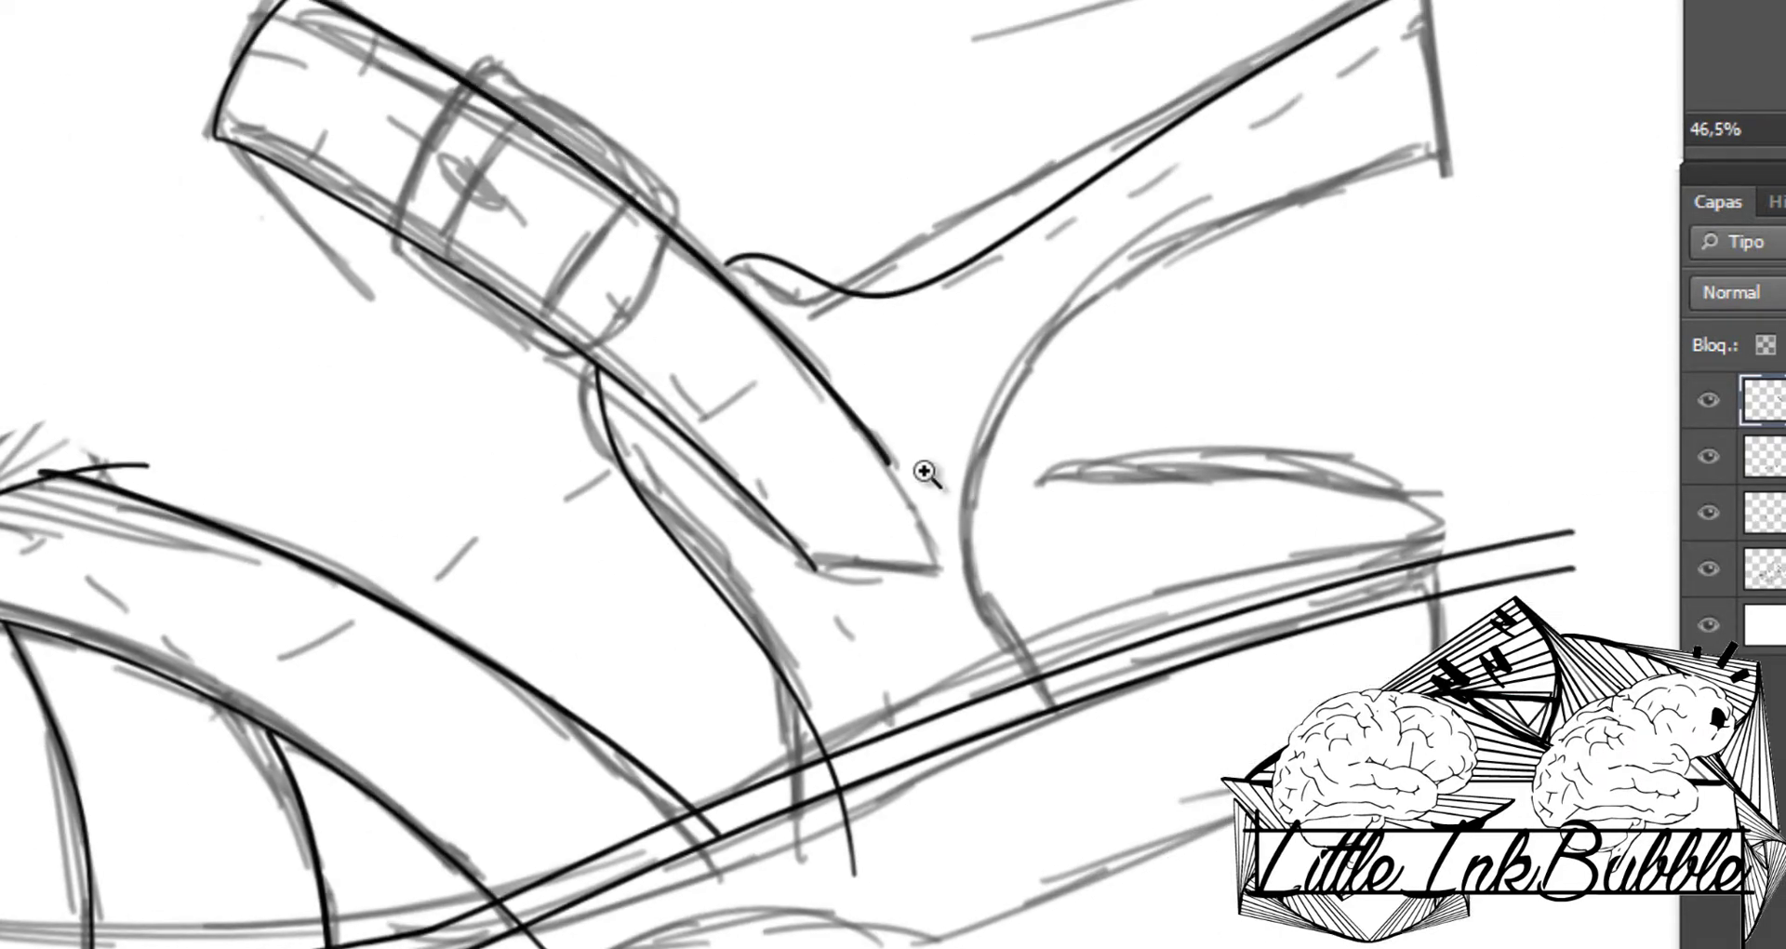
scroll(926, 472, up, 2)
drag(774, 604, 981, 646)
scroll(894, 443, up, 2)
drag(907, 391, 1079, 875)
Step: Check the brush size, then ink the heel's vertical back edge and its long back curve
scroll(935, 313, up, 2)
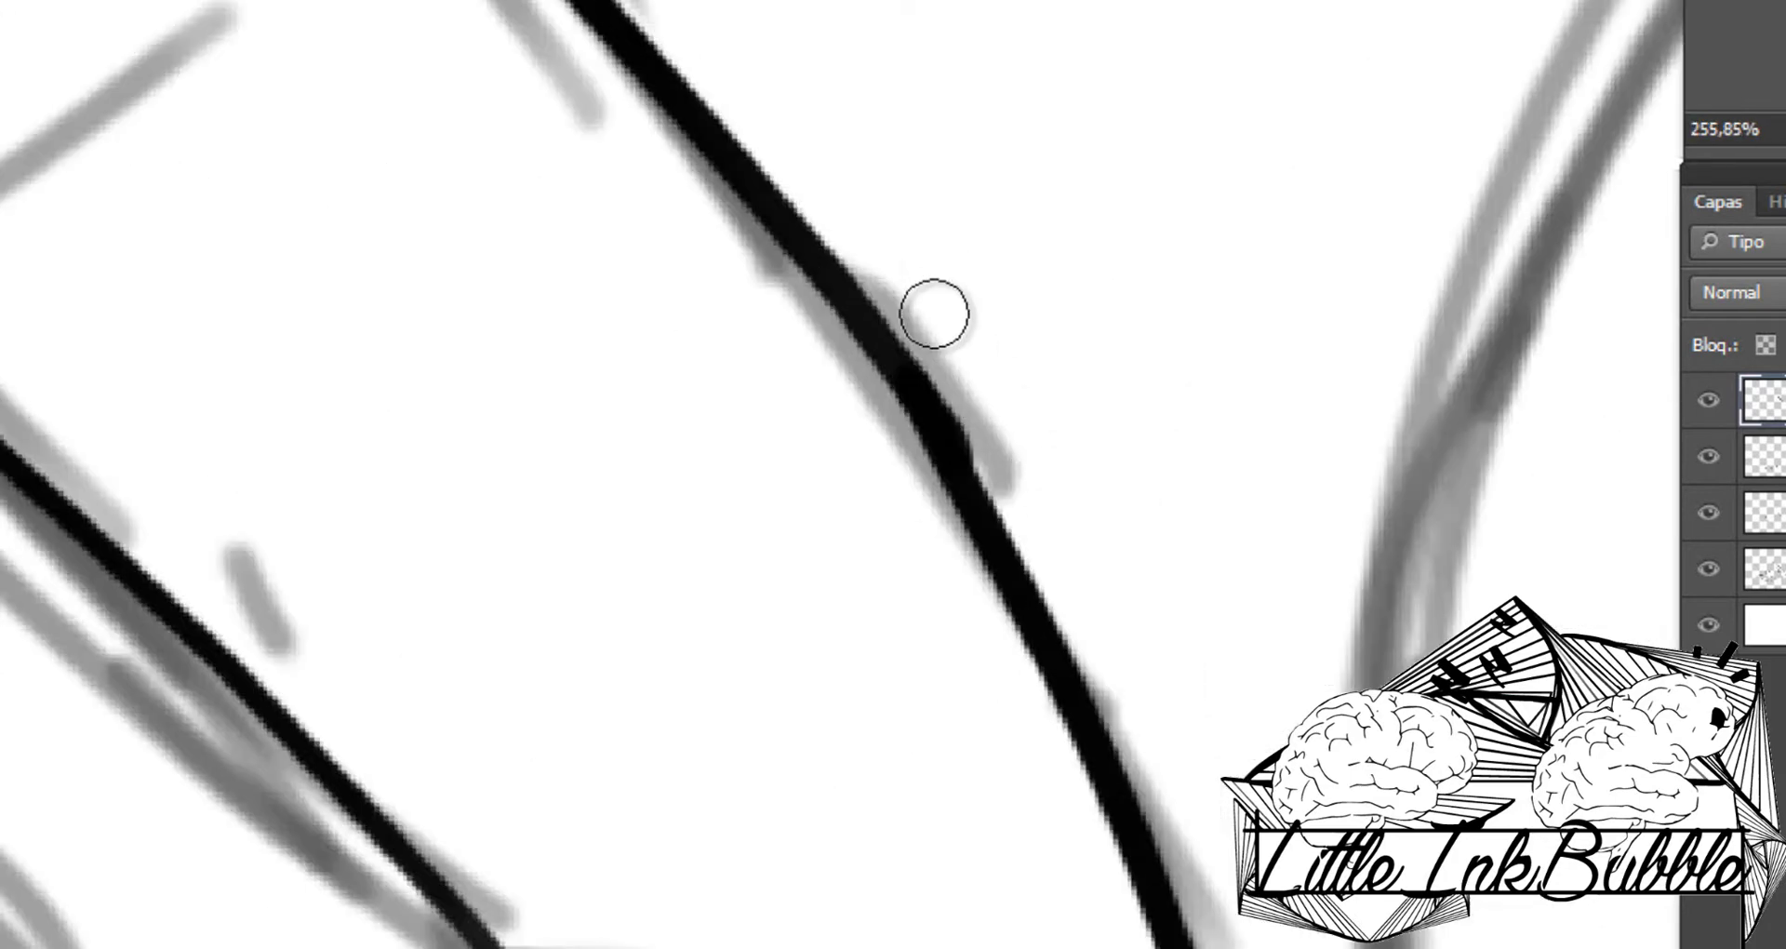
scroll(216, 672, up, 2)
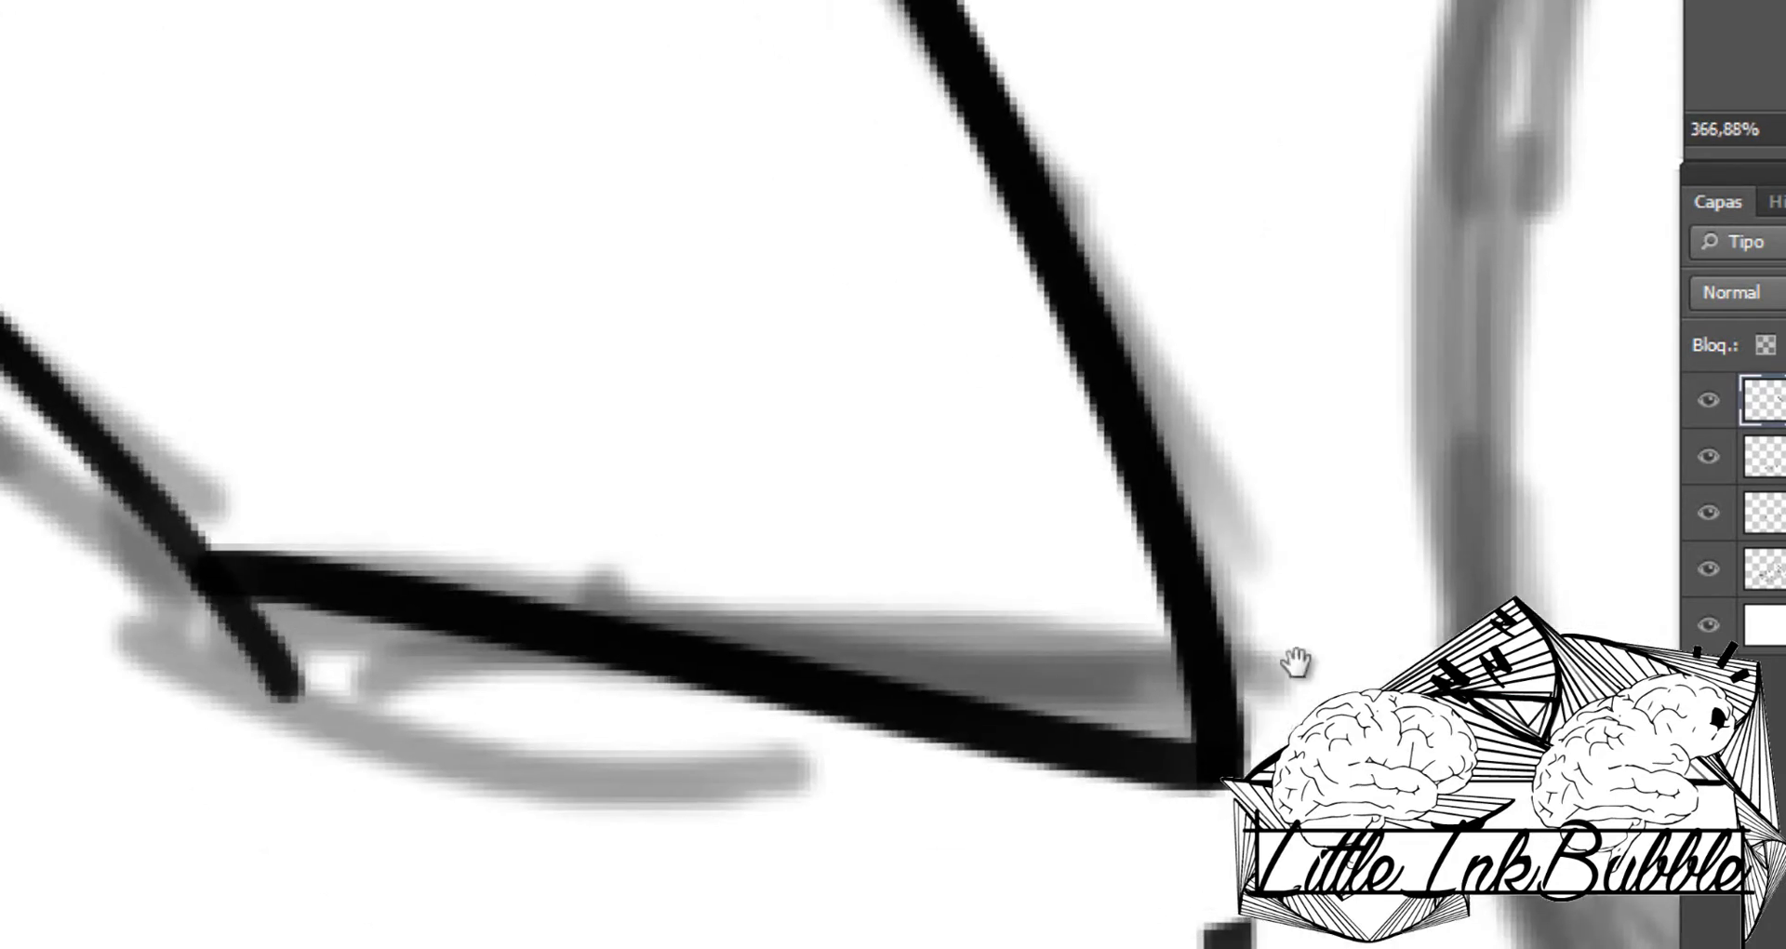
scroll(1296, 666, down, 6)
scroll(506, 391, up, 6)
scroll(855, 382, down, 6)
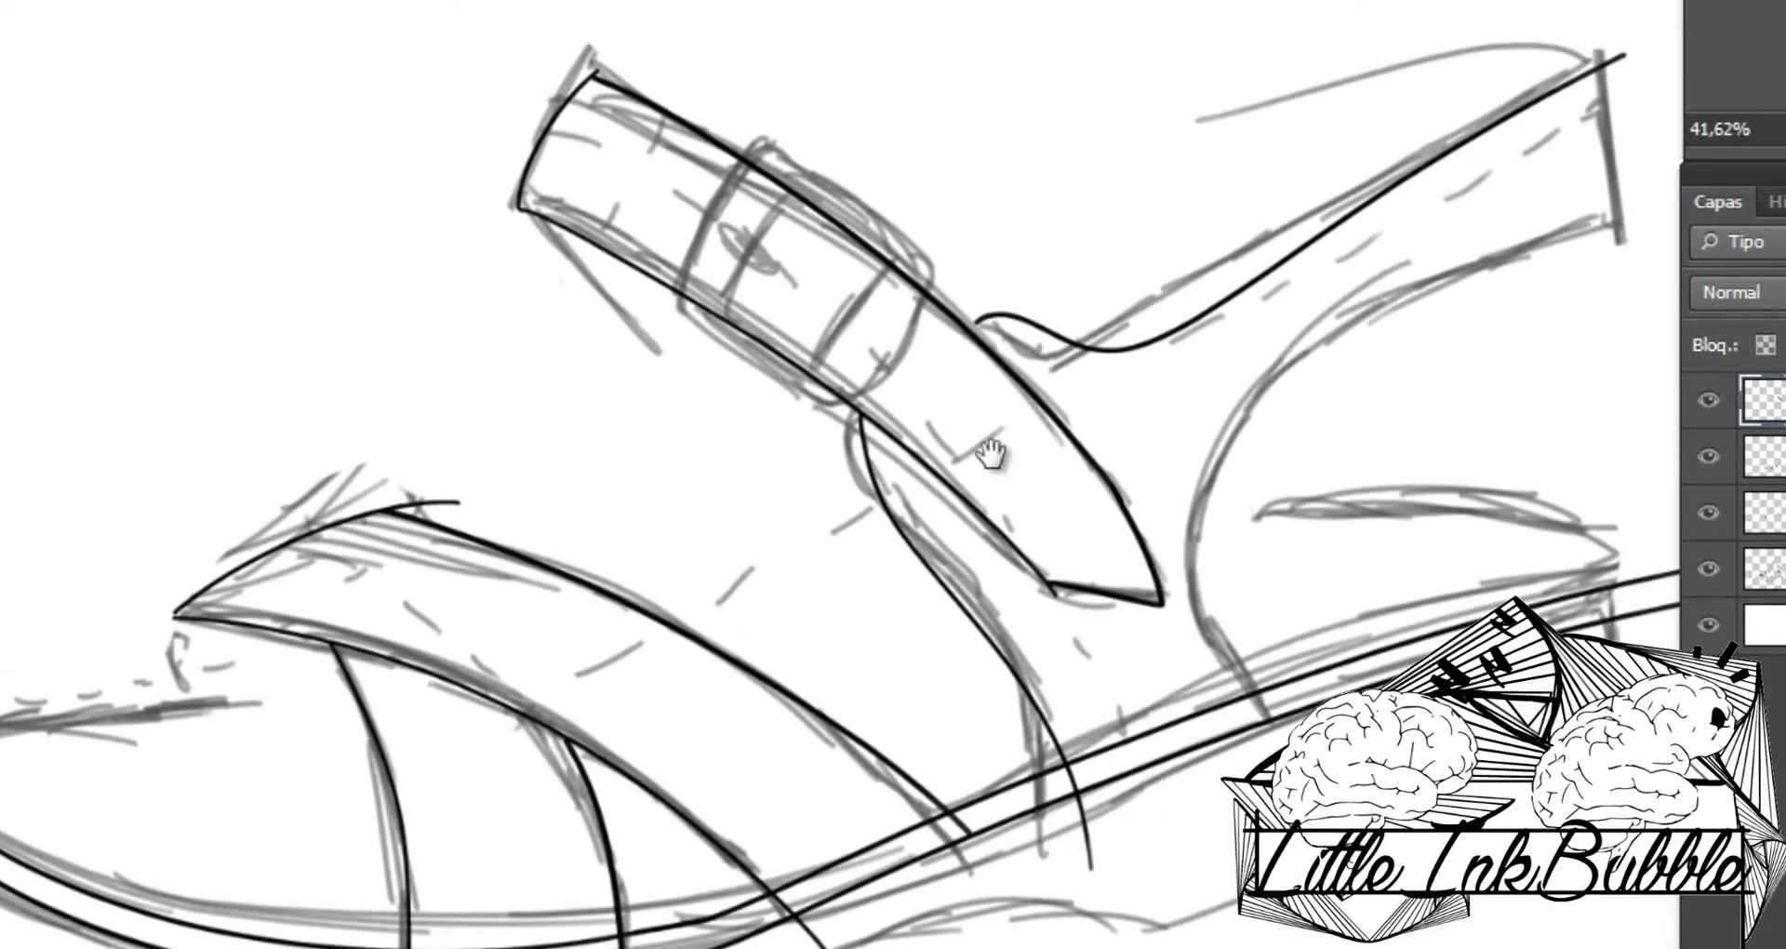
scroll(1303, 287, up, 1)
right_click(1304, 287)
key(Escape)
scroll(1340, 377, up, 1)
drag(1312, 140, 1341, 391)
scroll(1288, 279, down, 1)
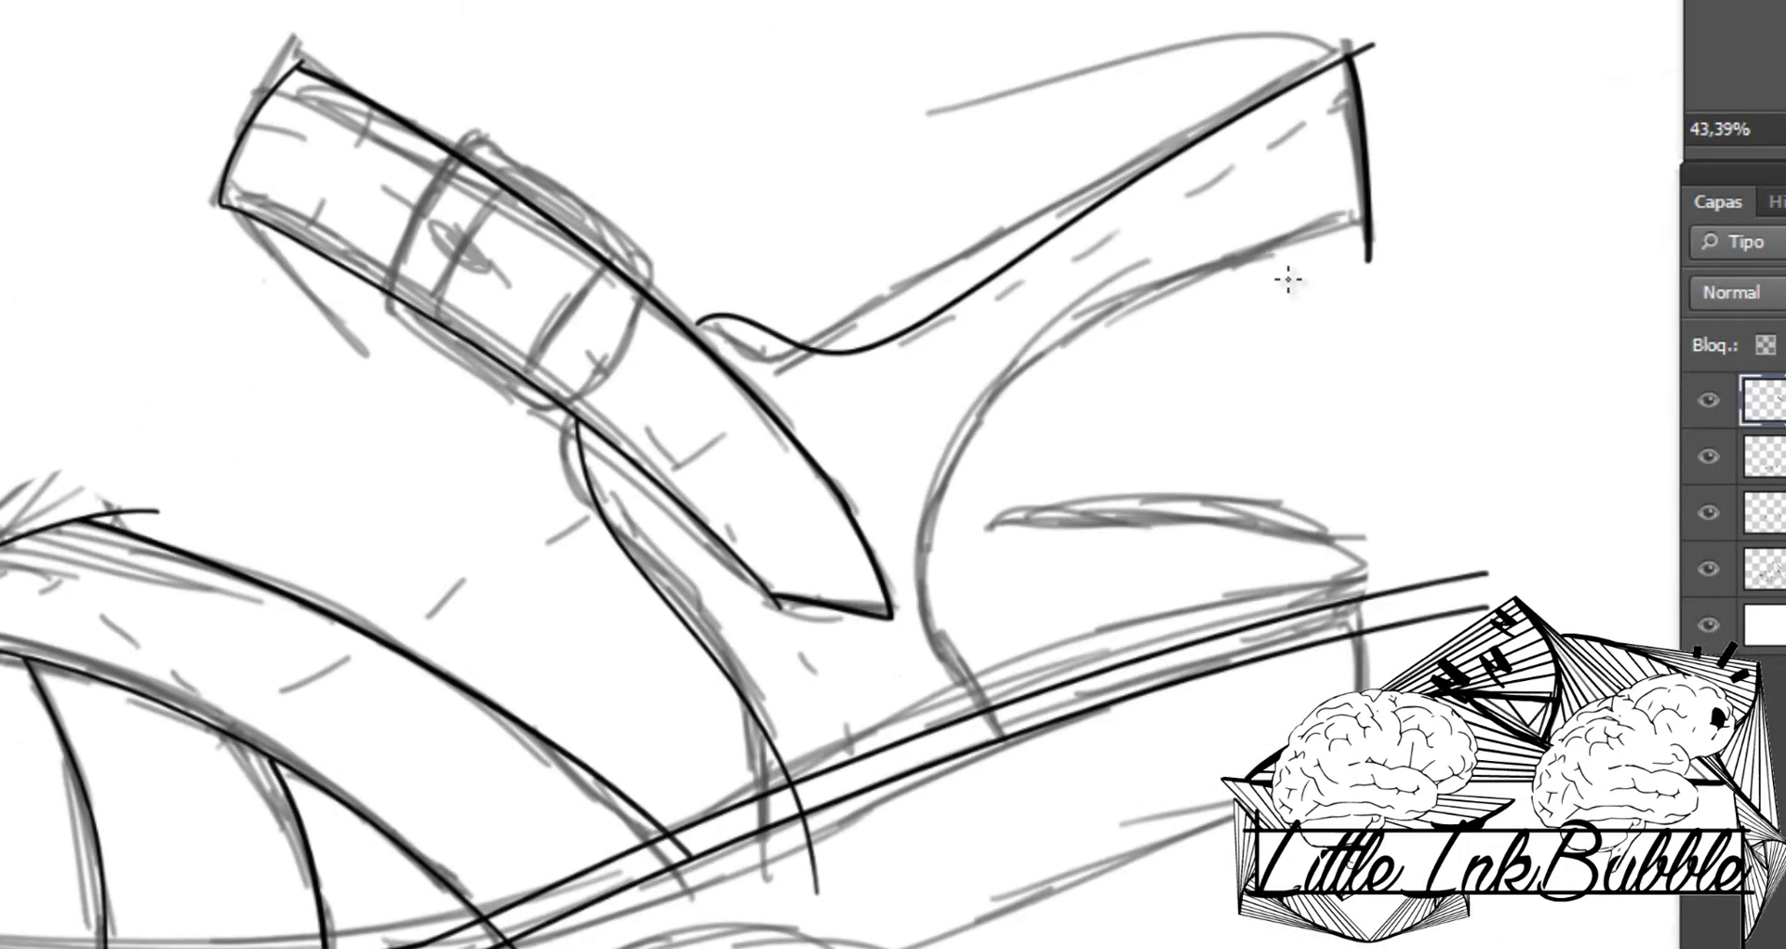
drag(1367, 223, 1046, 772)
Step: Redraw the heel's back curve and erase the overshoot past the vertical edge
key(ctrl+z)
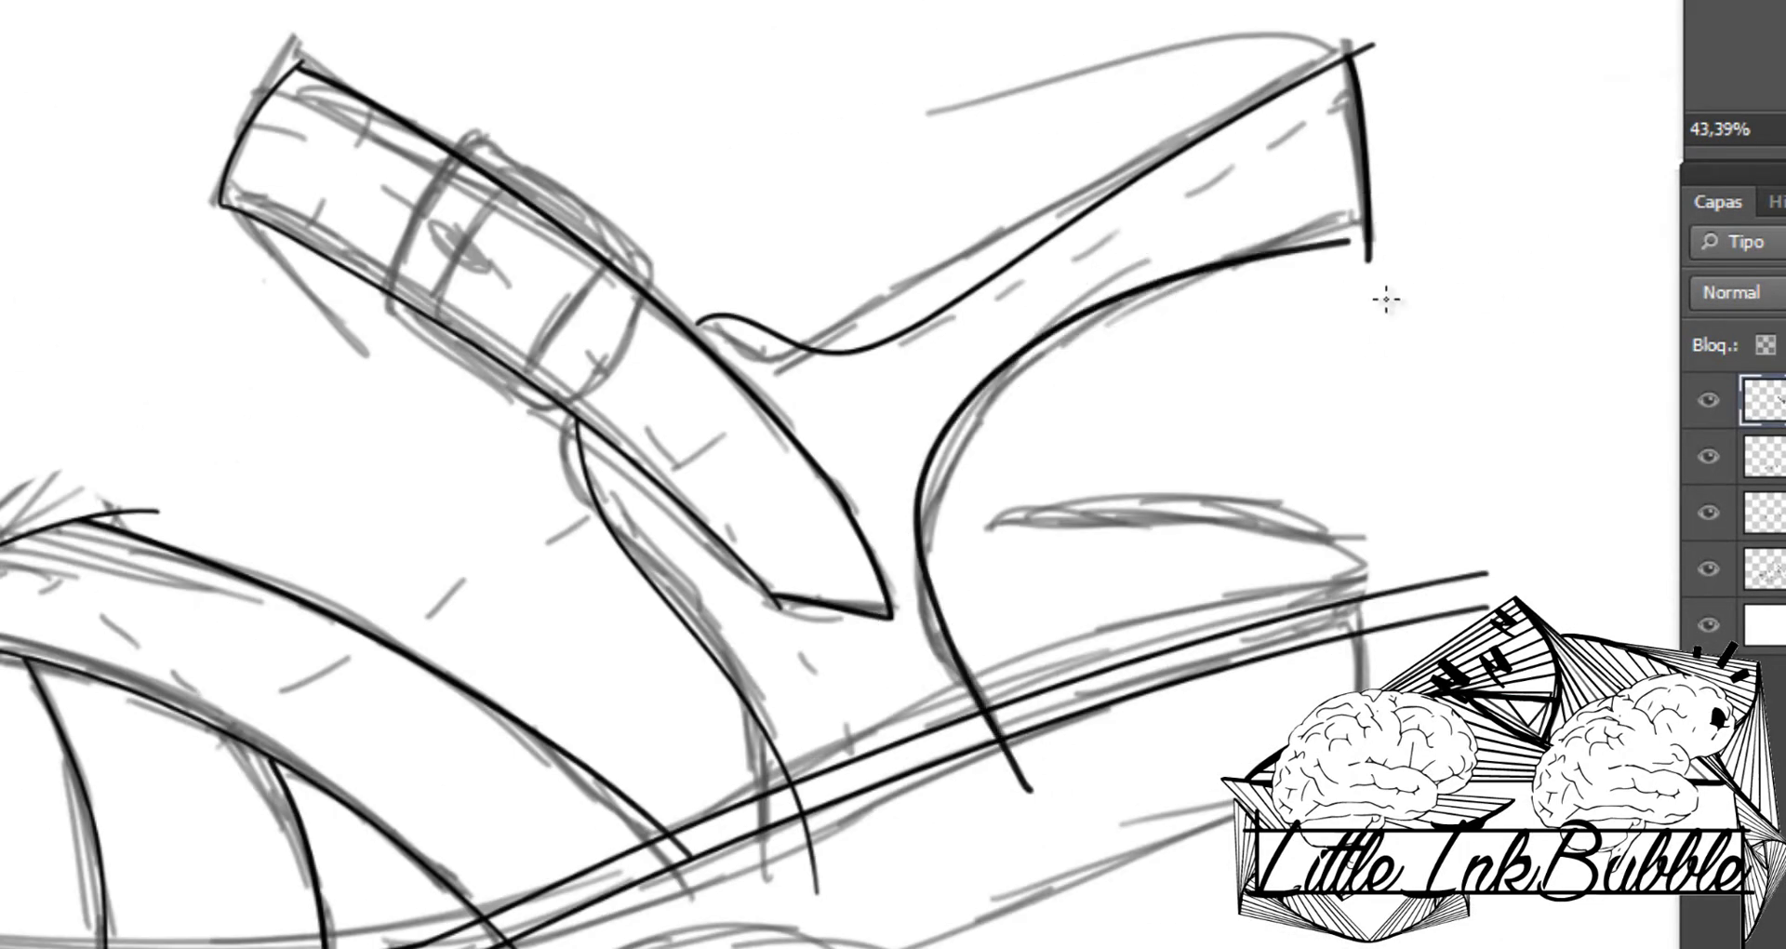
key(ctrl+z)
drag(1451, 279, 1019, 773)
scroll(1184, 402, up, 5)
scroll(1184, 402, up, 3)
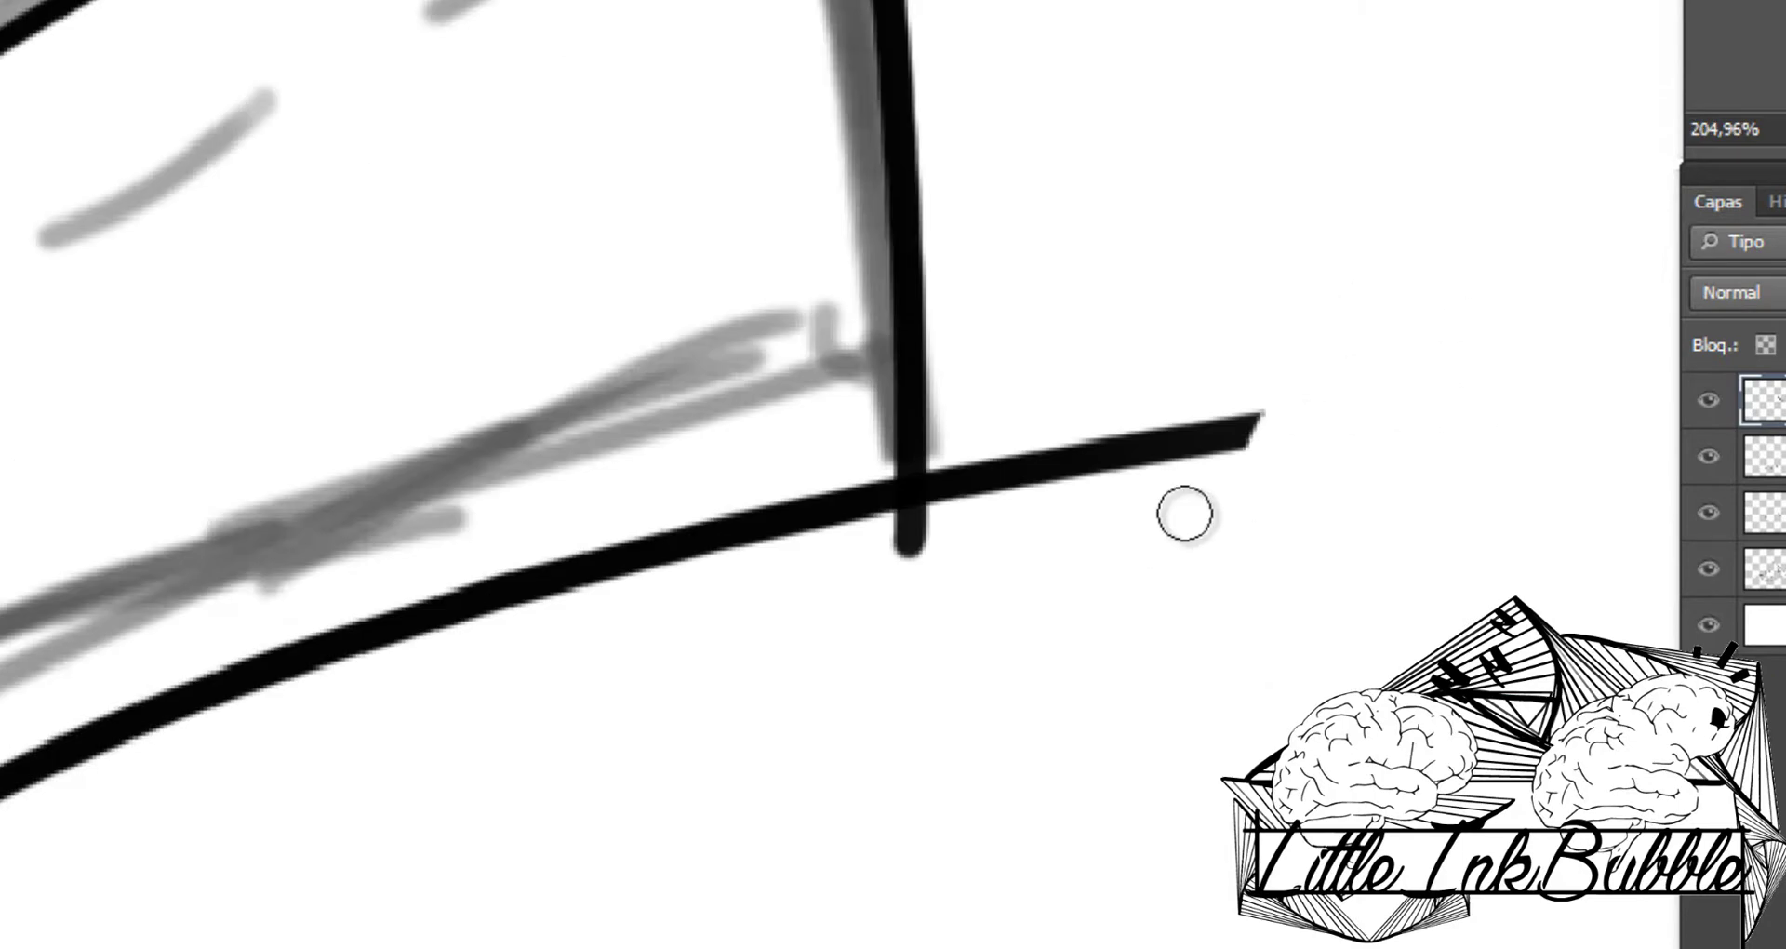
scroll(954, 521, up, 2)
mouse_move(1261, 418)
mouse_down()
mouse_move(1024, 470)
mouse_move(1144, 221)
mouse_up()
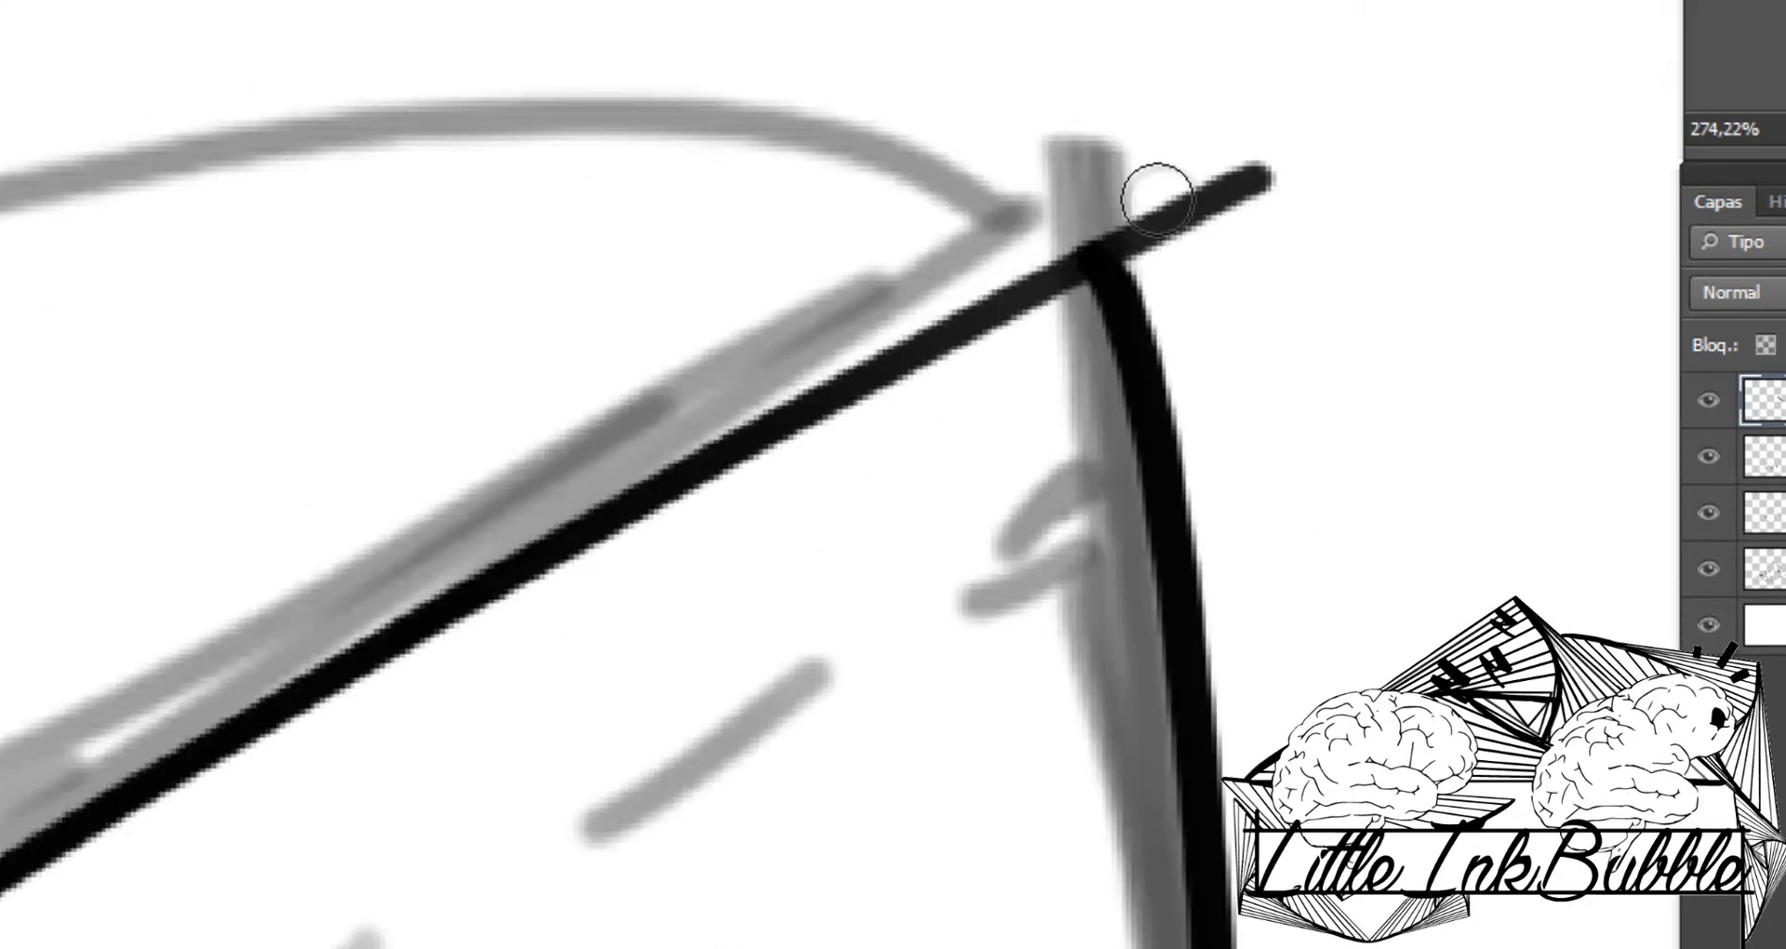
Step: Make the third layer active in the Layers panel and pan across the sandal
click(1766, 513)
scroll(1097, 199, up, 2)
scroll(1045, 459, down, 5)
scroll(1046, 459, down, 8)
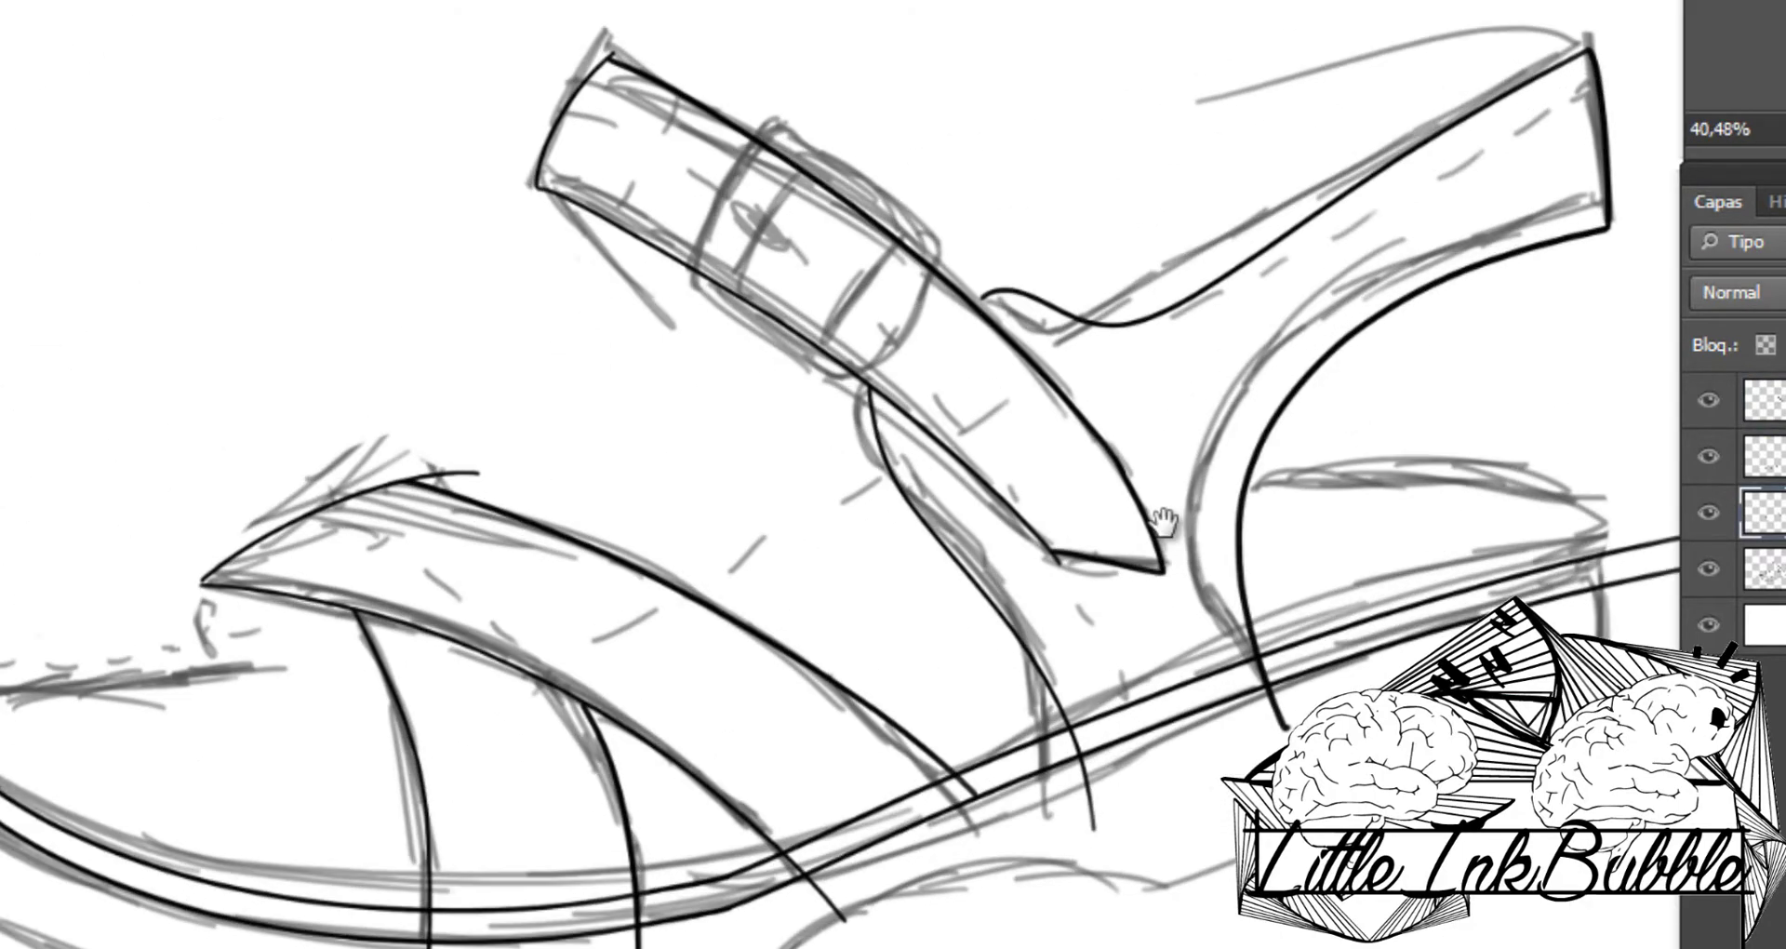
mouse_move(1200, 484)
mouse_down()
mouse_move(1177, 456)
mouse_move(1124, 464)
mouse_up()
Step: Merge the line layer down and erase the overshooting end of a black line
click(1730, 400)
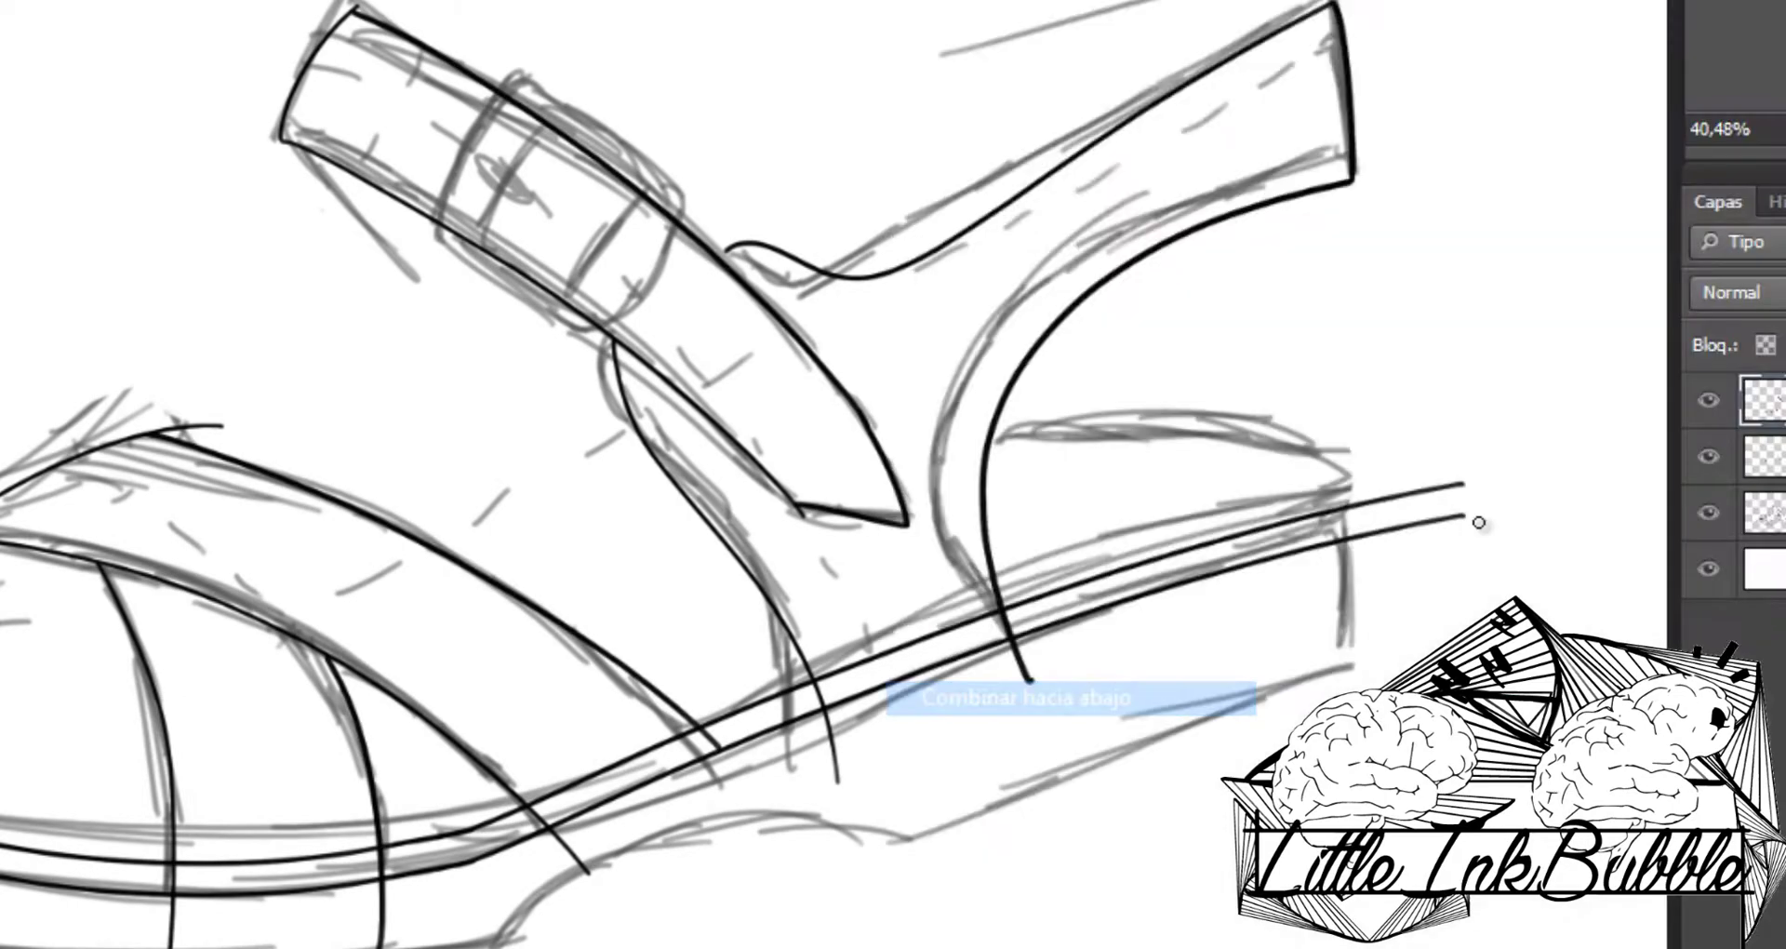
scroll(558, 208, up, 5)
scroll(924, 387, down, 1)
scroll(347, 539, up, 4)
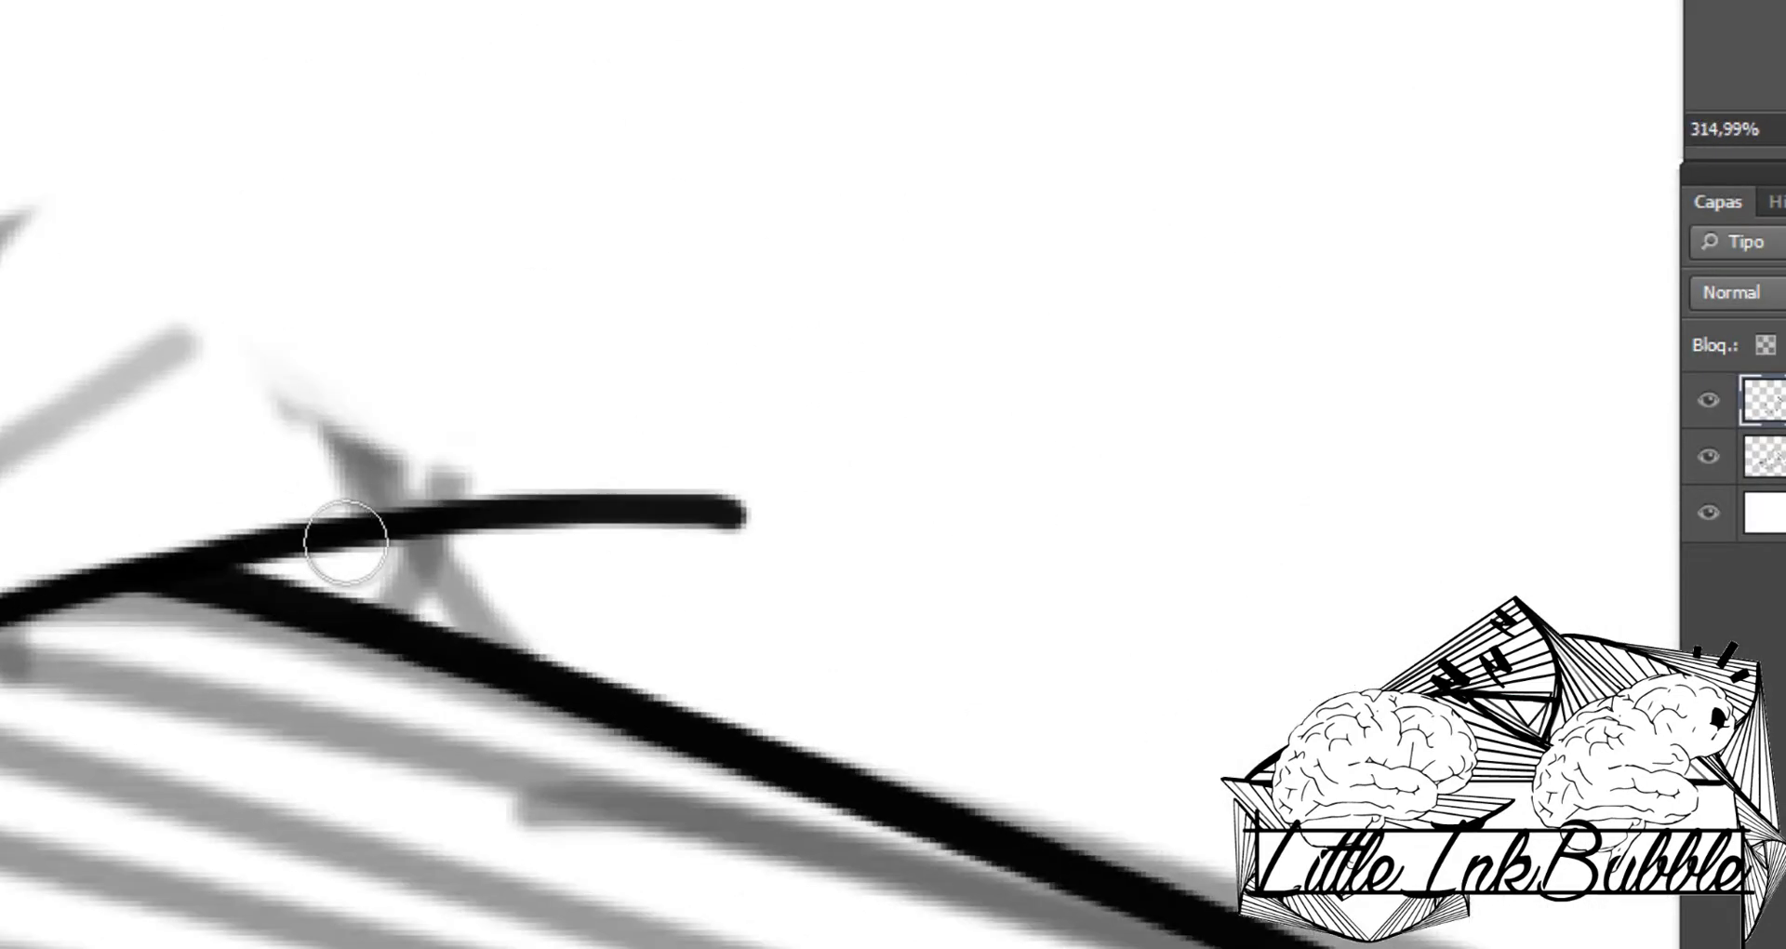
scroll(732, 471, down, 8)
scroll(579, 678, up, 2)
scroll(395, 685, up, 4)
drag(395, 686, 1249, 622)
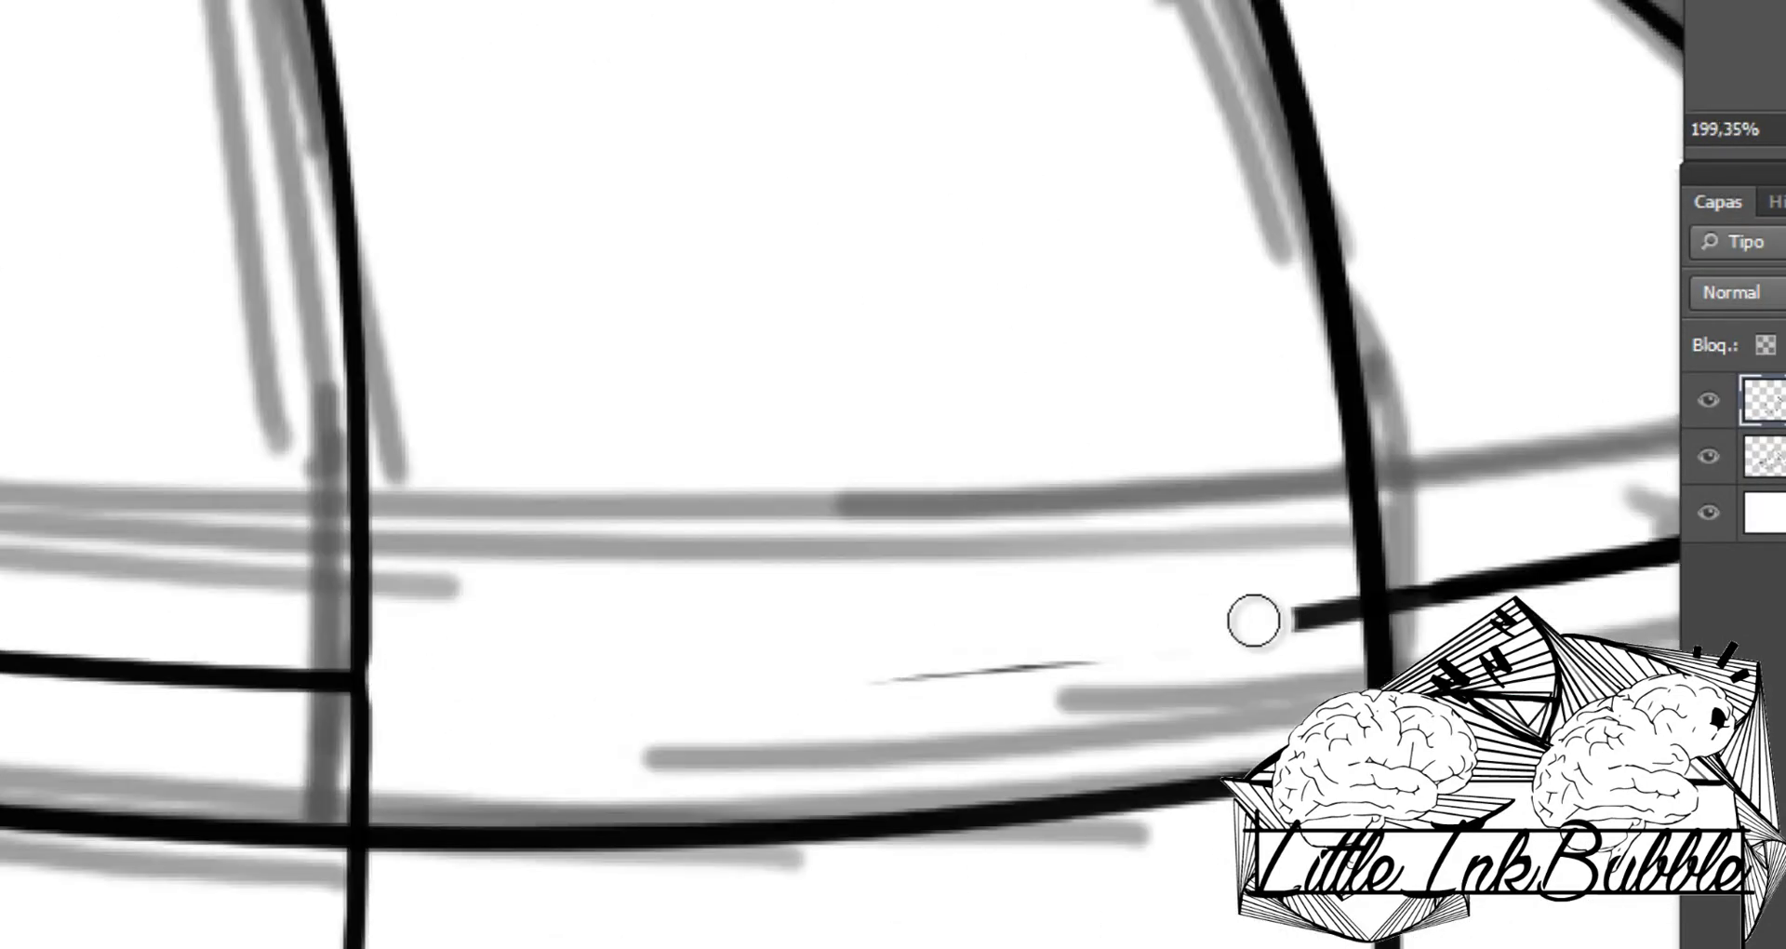
scroll(1248, 623, up, 2)
scroll(1116, 510, down, 5)
scroll(781, 430, up, 4)
scroll(874, 531, down, 2)
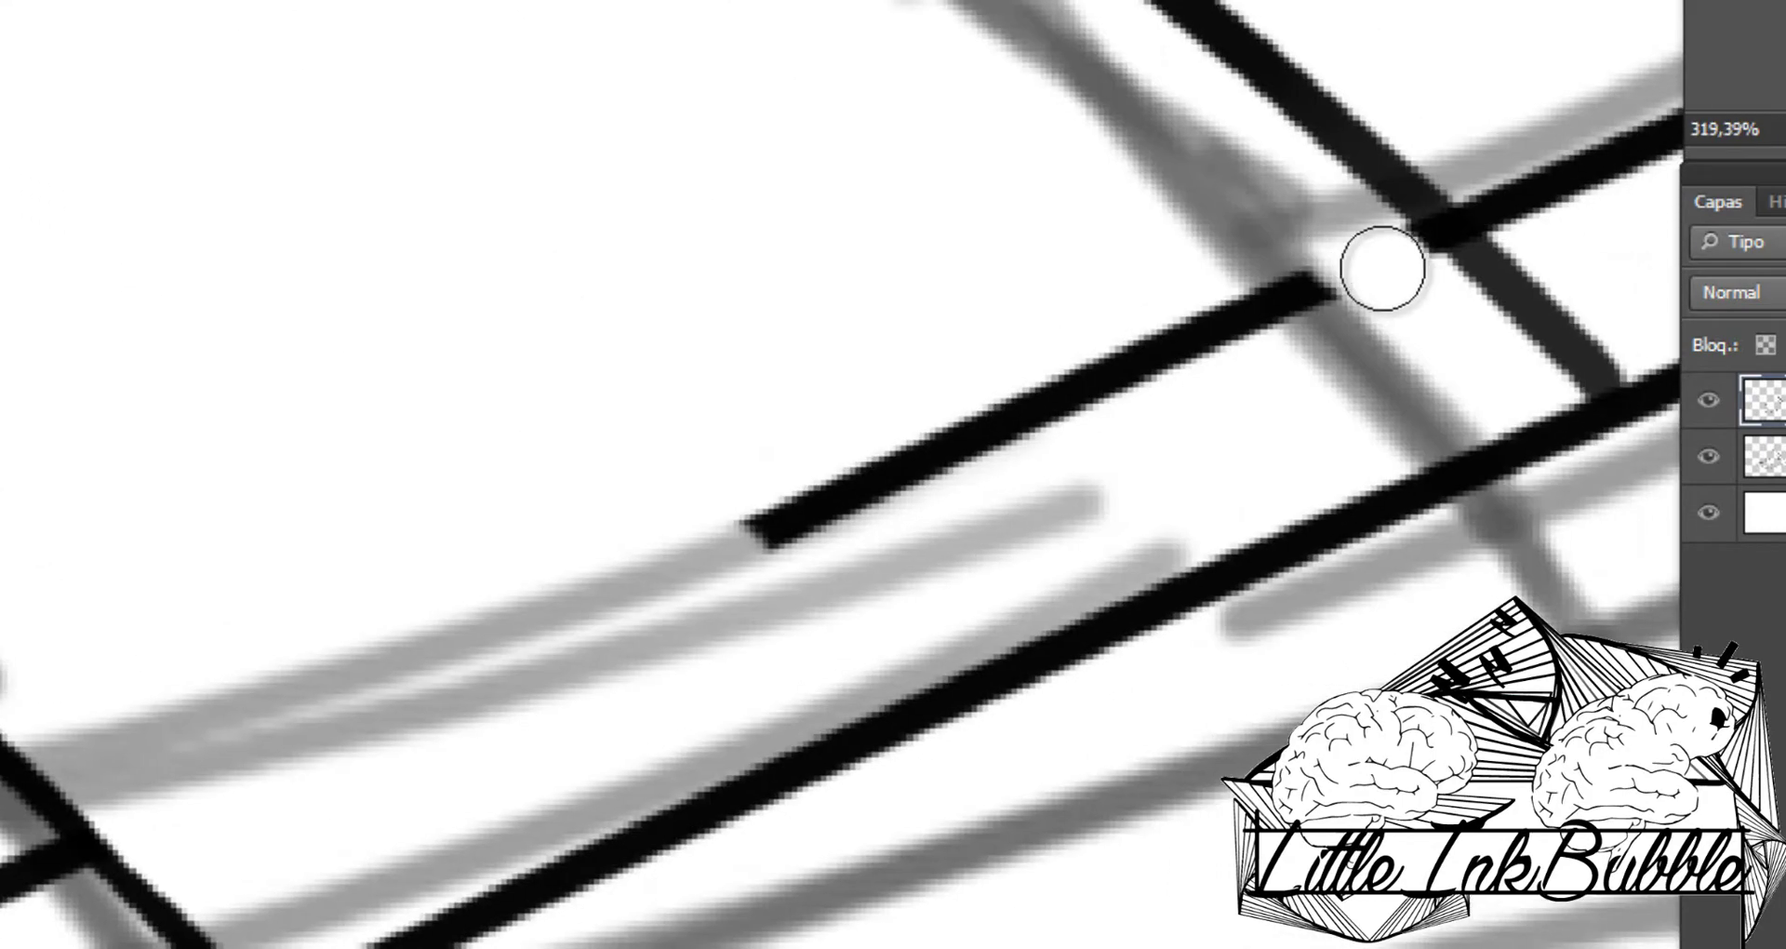
scroll(1380, 267, down, 4)
scroll(1016, 431, up, 4)
scroll(925, 471, down, 1)
Step: Erase stray line parts and the line ends hanging below the sole strokes
mouse_move(841, 450)
mouse_down()
mouse_move(924, 471)
mouse_move(1153, 427)
mouse_move(1323, 572)
mouse_up()
scroll(1107, 607, down, 2)
scroll(1107, 607, up, 2)
scroll(670, 407, up, 1)
scroll(798, 645, down, 3)
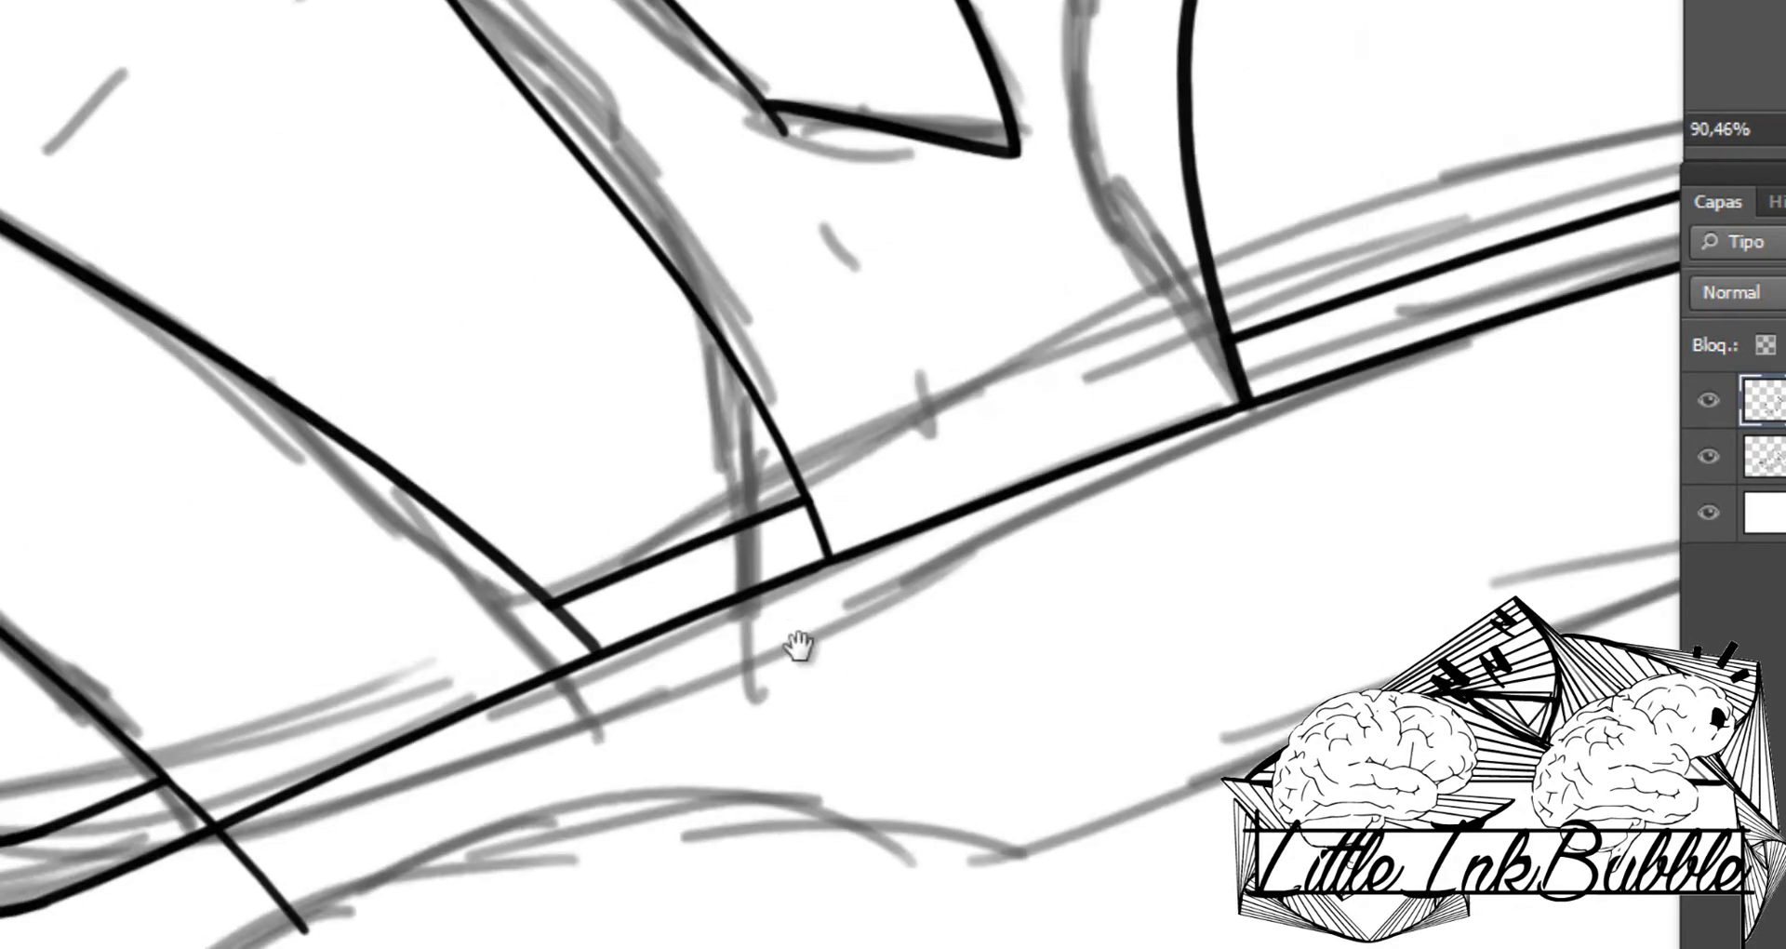
scroll(652, 657, up, 3)
scroll(881, 717, down, 2)
drag(881, 717, 905, 834)
scroll(905, 834, up, 1)
mouse_move(558, 428)
mouse_down()
mouse_move(558, 862)
mouse_move(521, 930)
mouse_up()
scroll(622, 669, down, 3)
scroll(621, 670, down, 3)
Step: On a new layer, brush long straight strokes along the sole
right_click(1105, 606)
key(Escape)
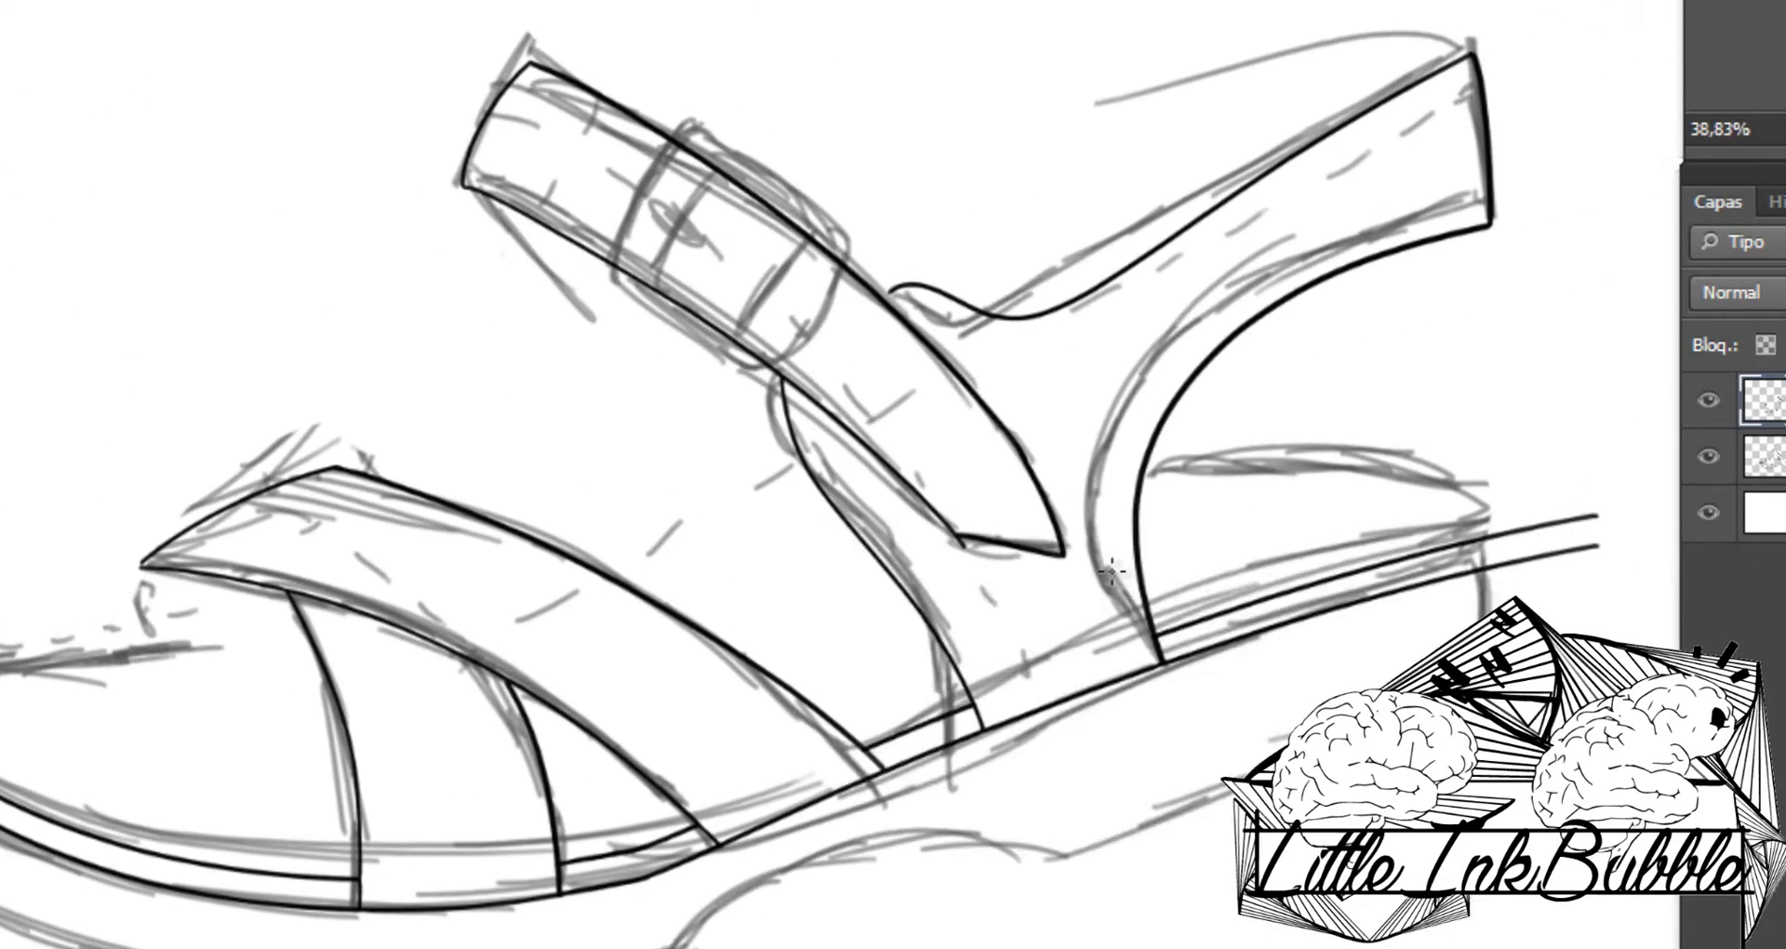
key(ctrl+shift+alt+n)
scroll(1432, 603, up, 1)
scroll(1433, 603, down, 1)
drag(930, 799, 1530, 549)
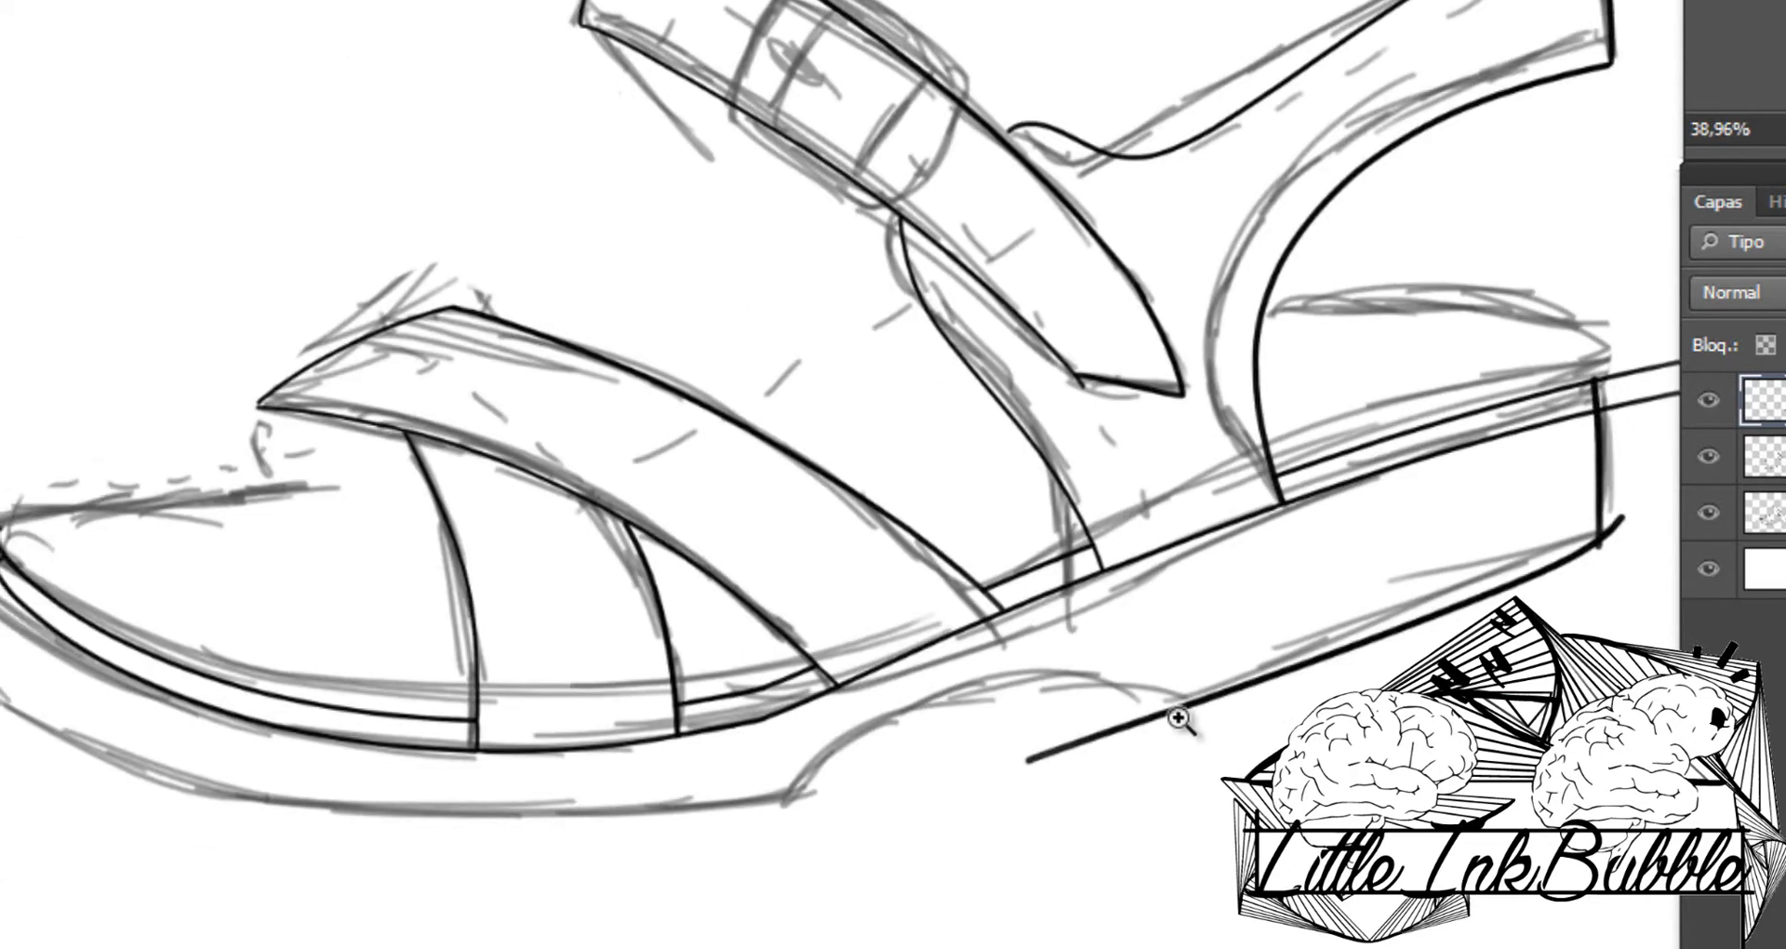
scroll(1085, 696, up, 1)
scroll(1084, 695, up, 2)
scroll(1084, 696, up, 1)
drag(10, 791, 910, 707)
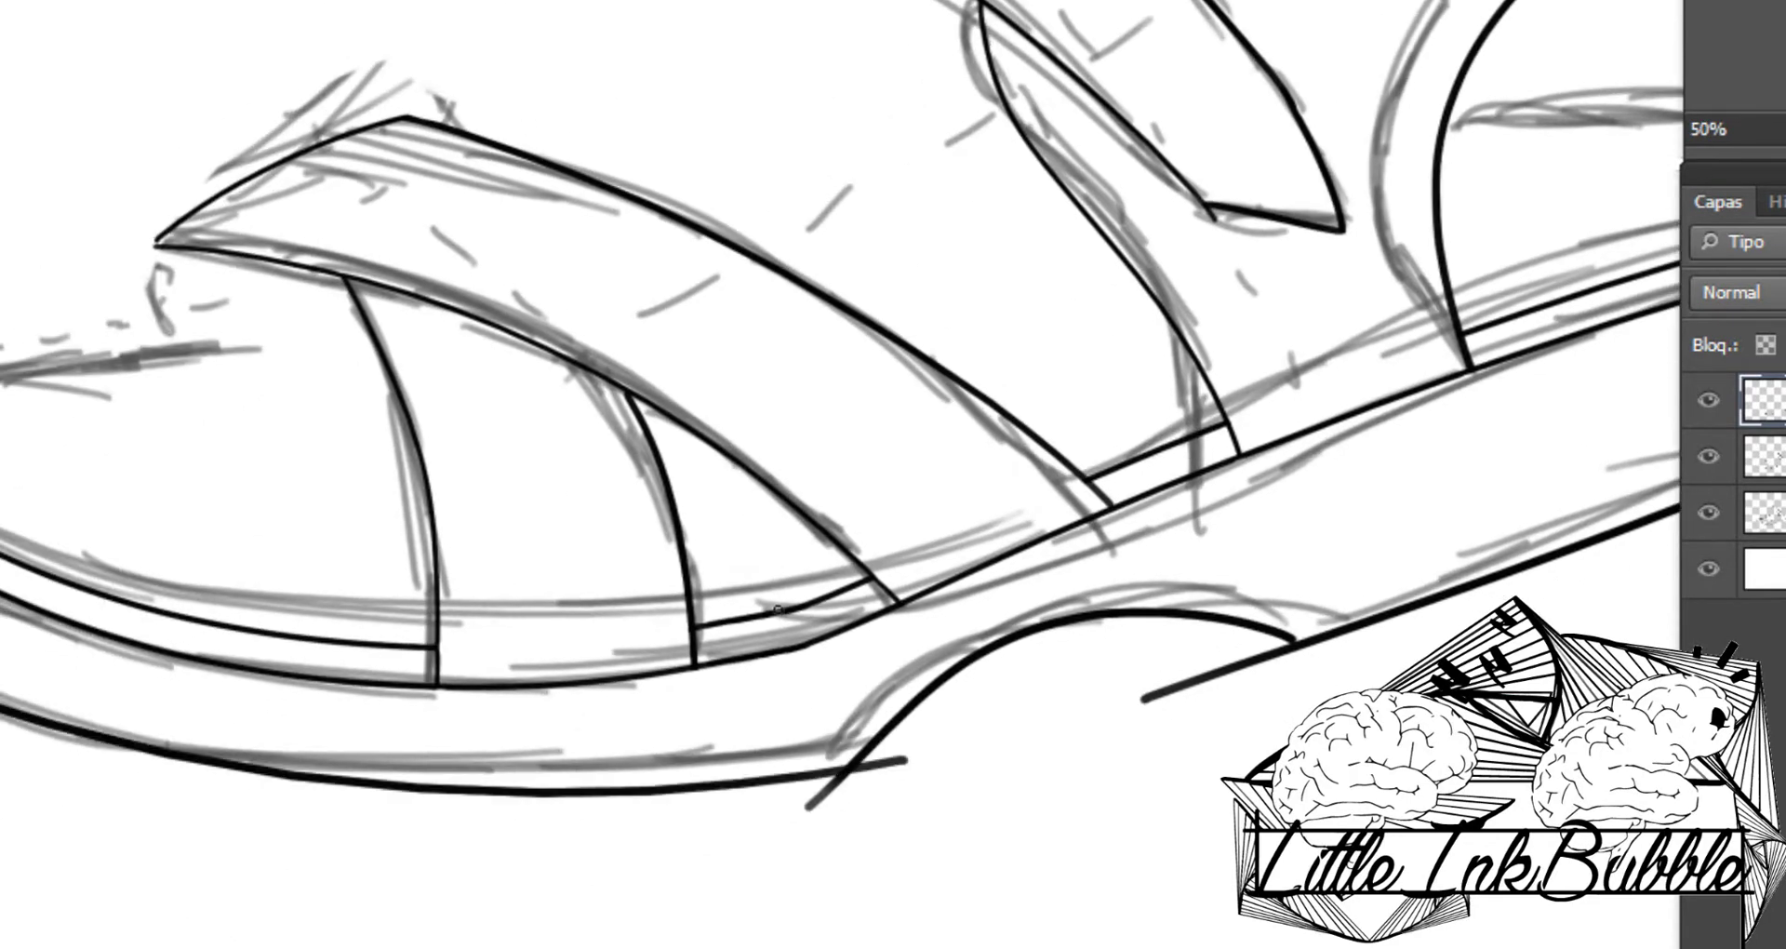
scroll(1216, 661, up, 3)
Step: Replace the sole strokes with a curved arch stroke and trim its overshoots
key(ctrl+alt+z)
key(ctrl+alt+z)
scroll(590, 853, down, 2)
drag(0, 772, 1157, 562)
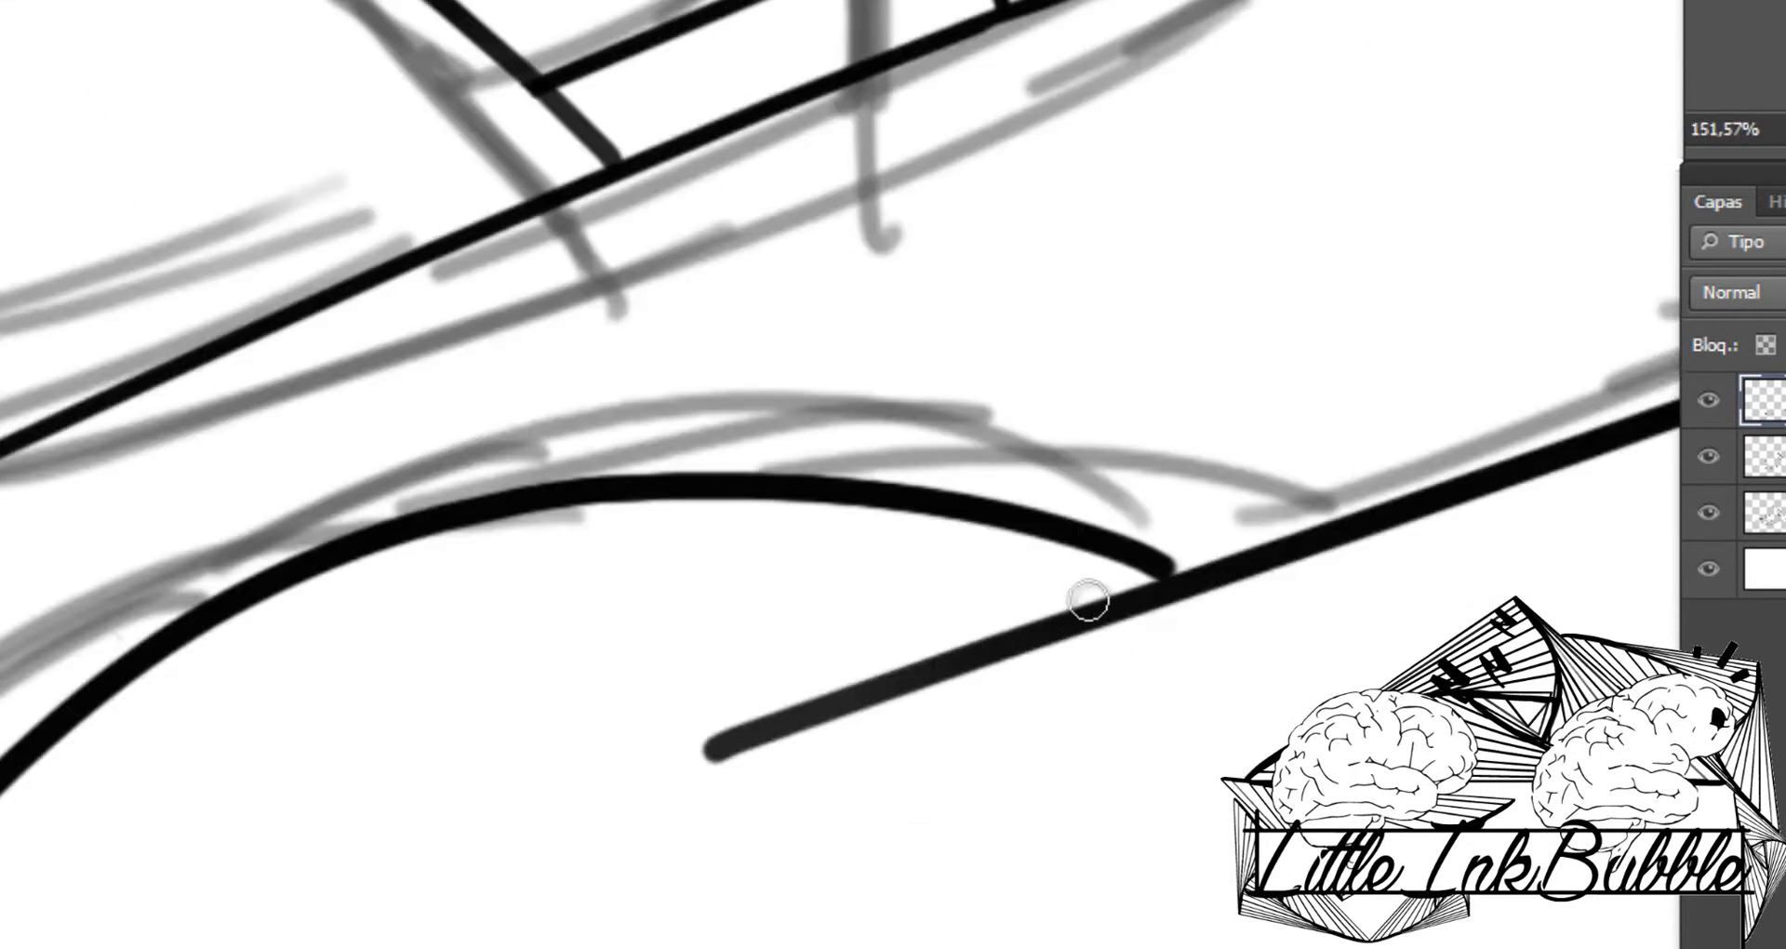
drag(718, 738, 1041, 610)
scroll(1041, 609, up, 1)
drag(1253, 483, 1174, 518)
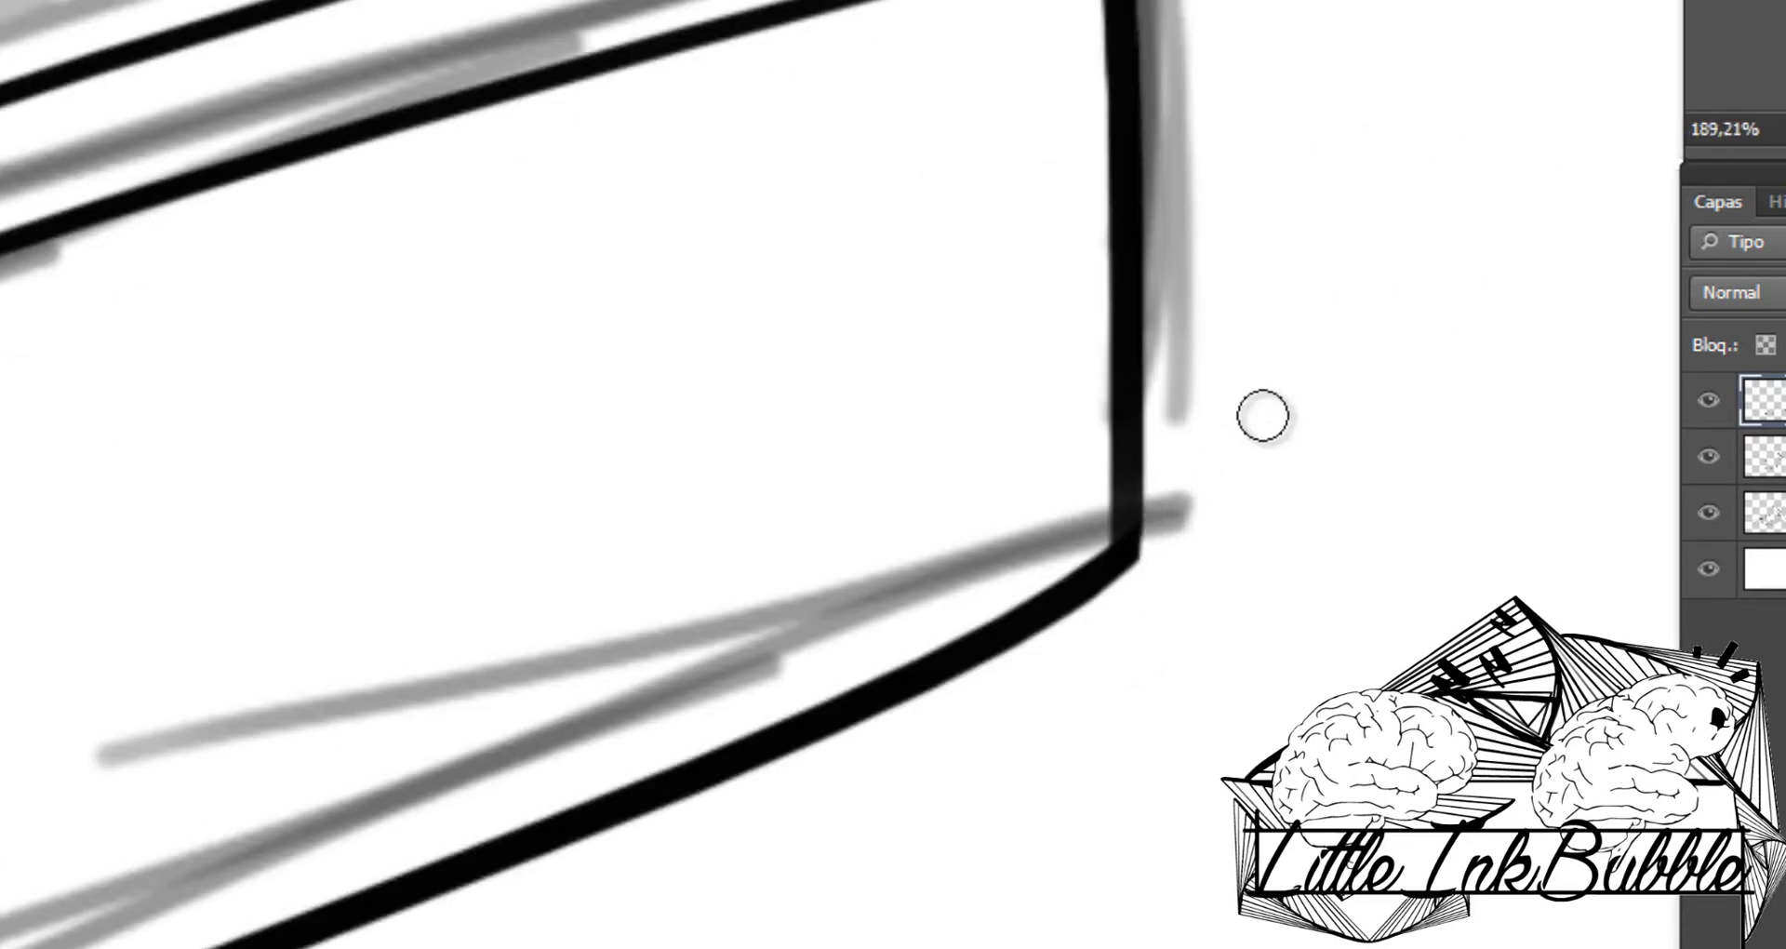
Step: Erase the stroke fragments extending beyond the sole corner
scroll(1316, 327, up, 5)
scroll(785, 291, up, 2)
drag(865, 433, 1349, 409)
drag(1666, 135, 1023, 256)
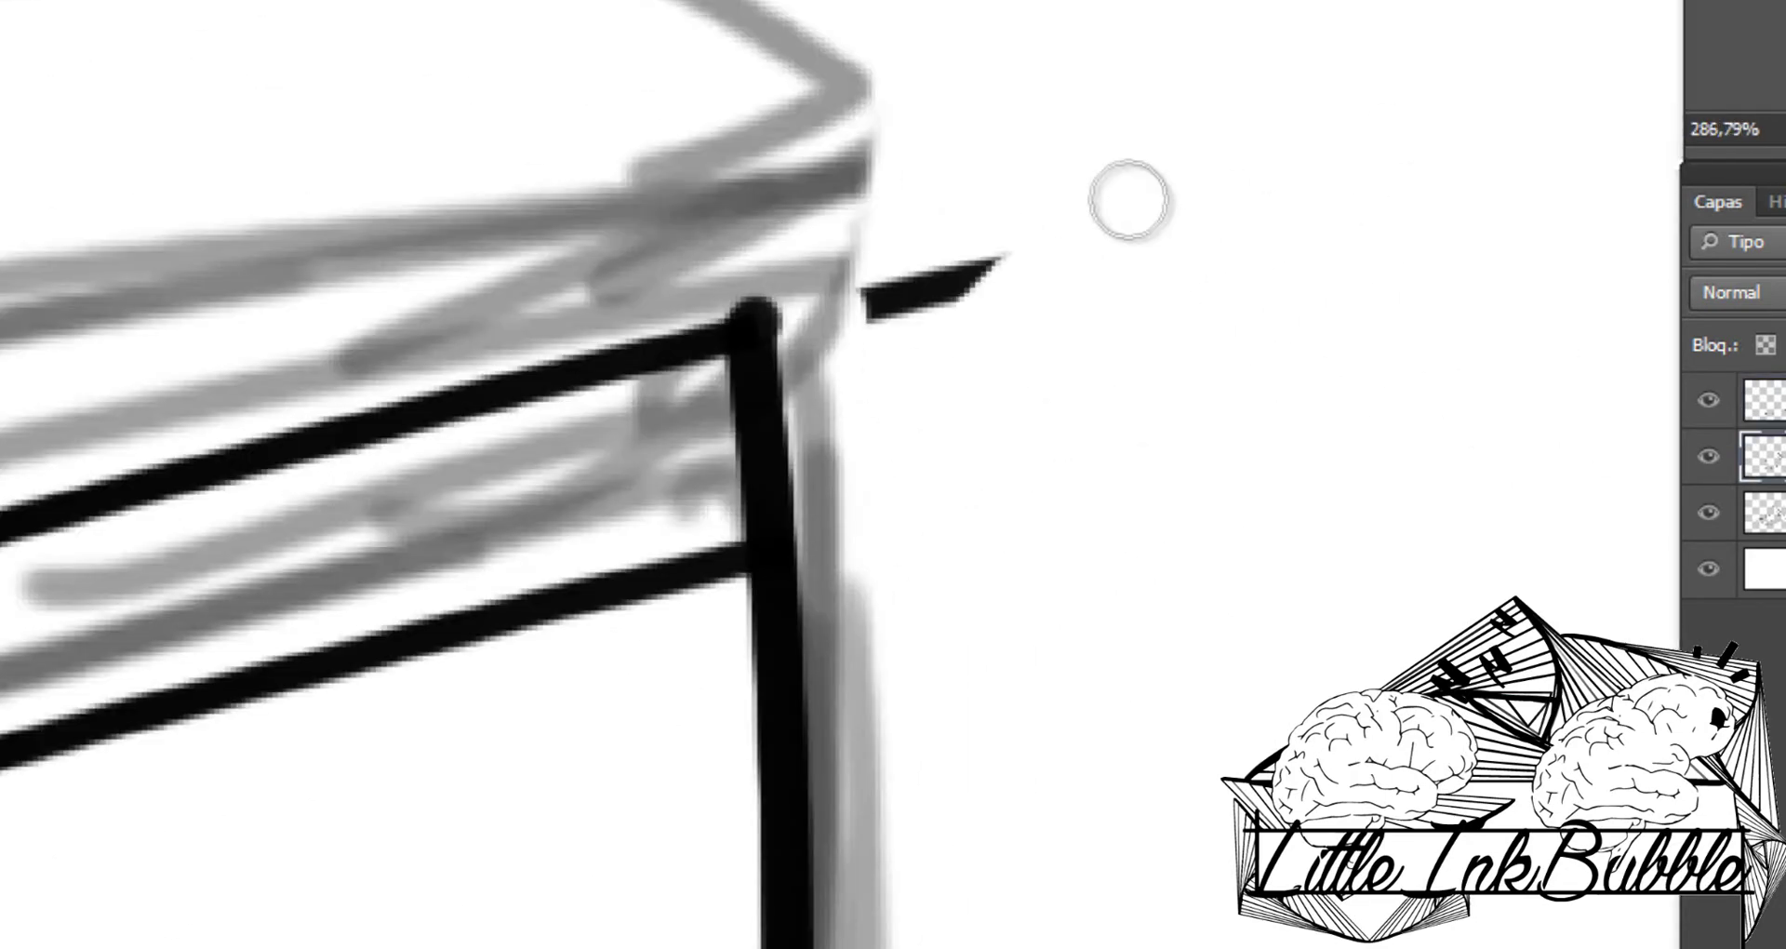
mouse_move(1130, 200)
mouse_down()
mouse_move(685, 270)
mouse_move(804, 651)
mouse_up()
scroll(685, 270, down, 4)
scroll(893, 465, down, 2)
scroll(1019, 498, up, 1)
Step: Erase the left part of the bottom sole stroke
right_click(1019, 497)
key(Return)
scroll(805, 644, up, 1)
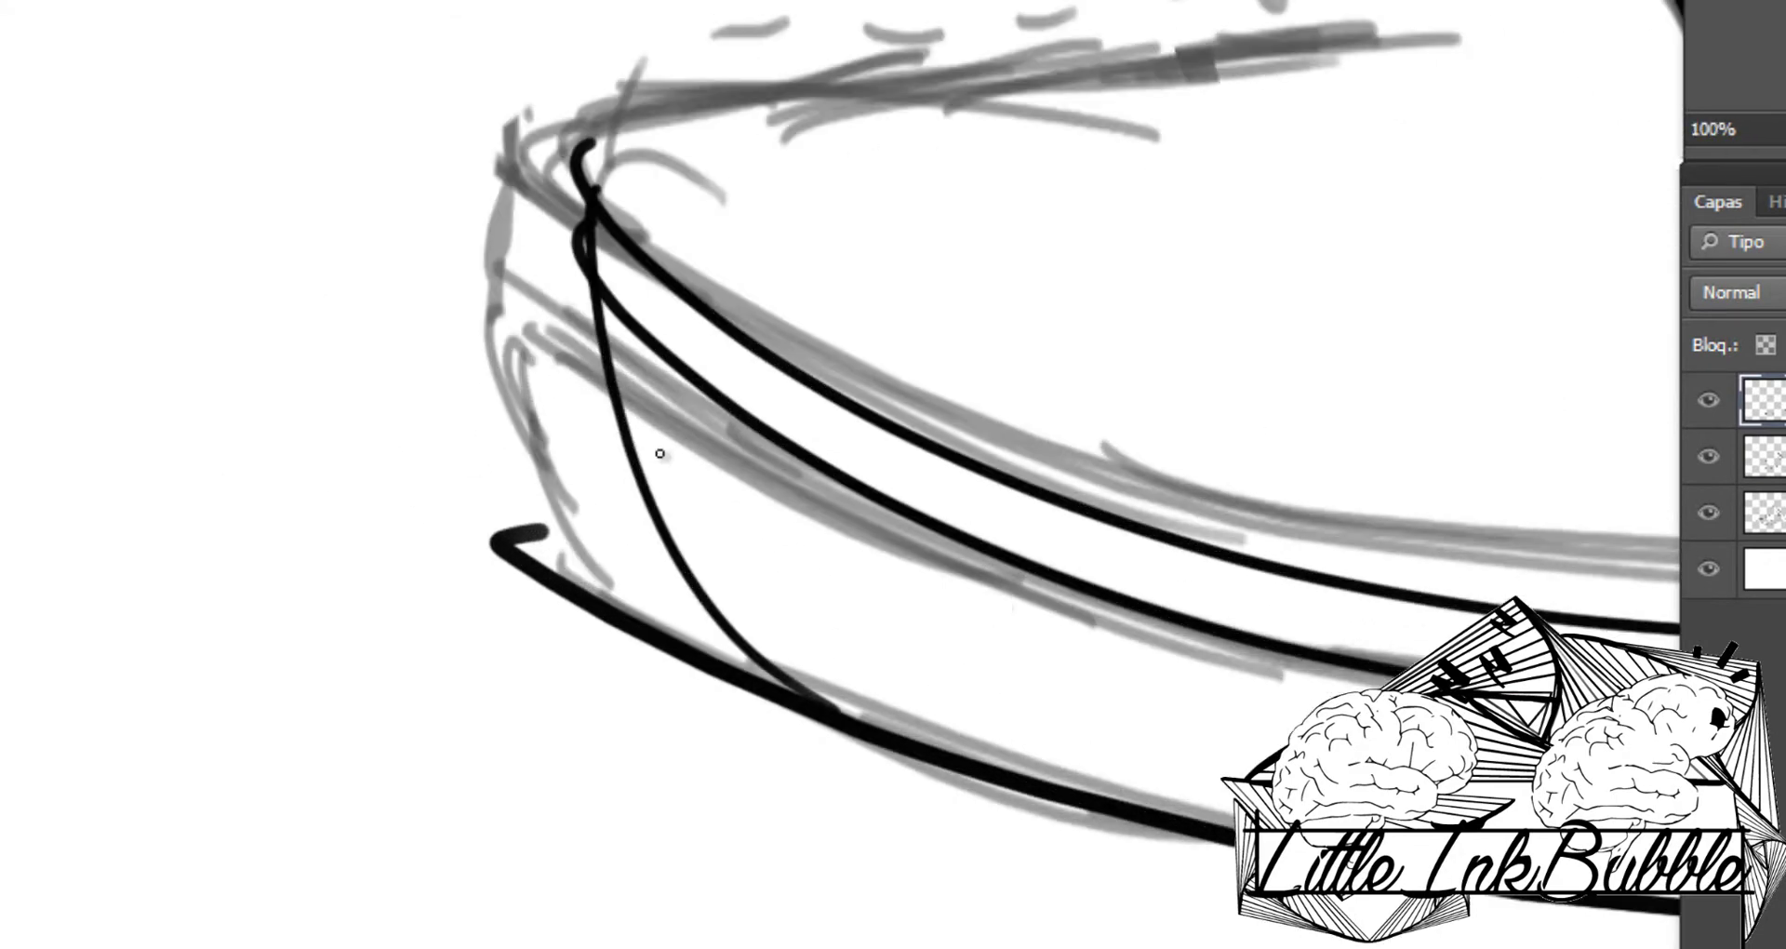
scroll(660, 453, up, 3)
mouse_move(688, 693)
mouse_down()
mouse_move(387, 223)
mouse_move(964, 638)
mouse_up()
scroll(965, 639, down, 2)
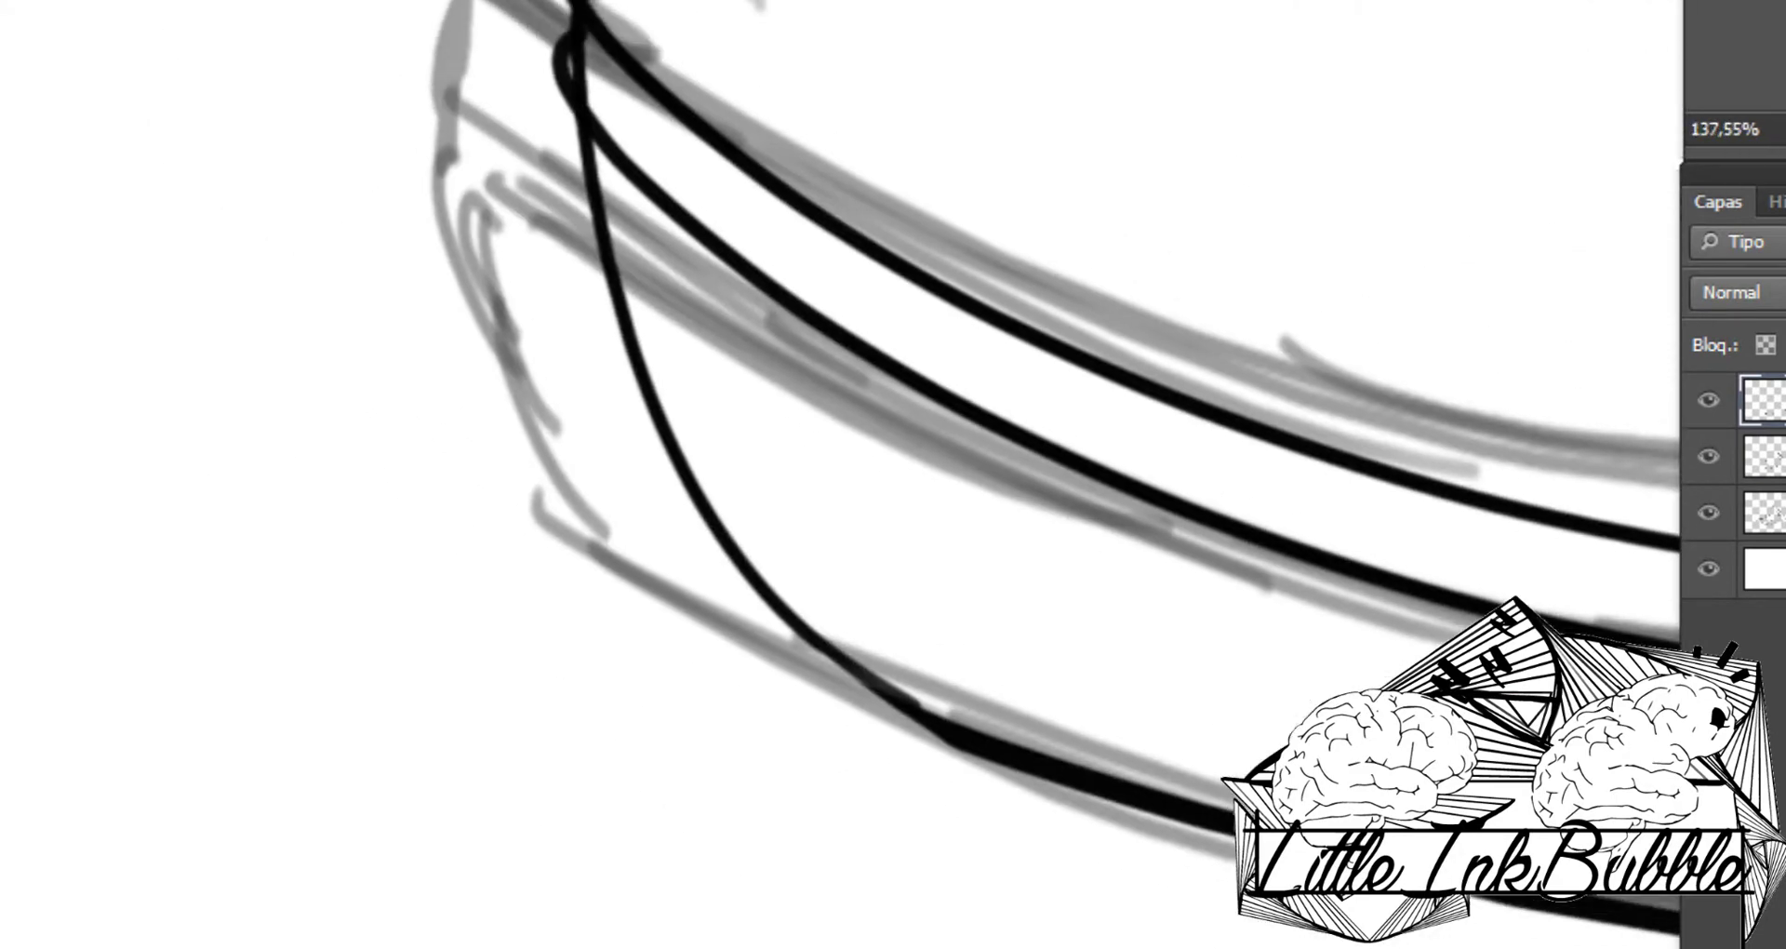
scroll(698, 347, up, 3)
scroll(629, 179, down, 4)
scroll(829, 59, up, 5)
scroll(938, 230, down, 6)
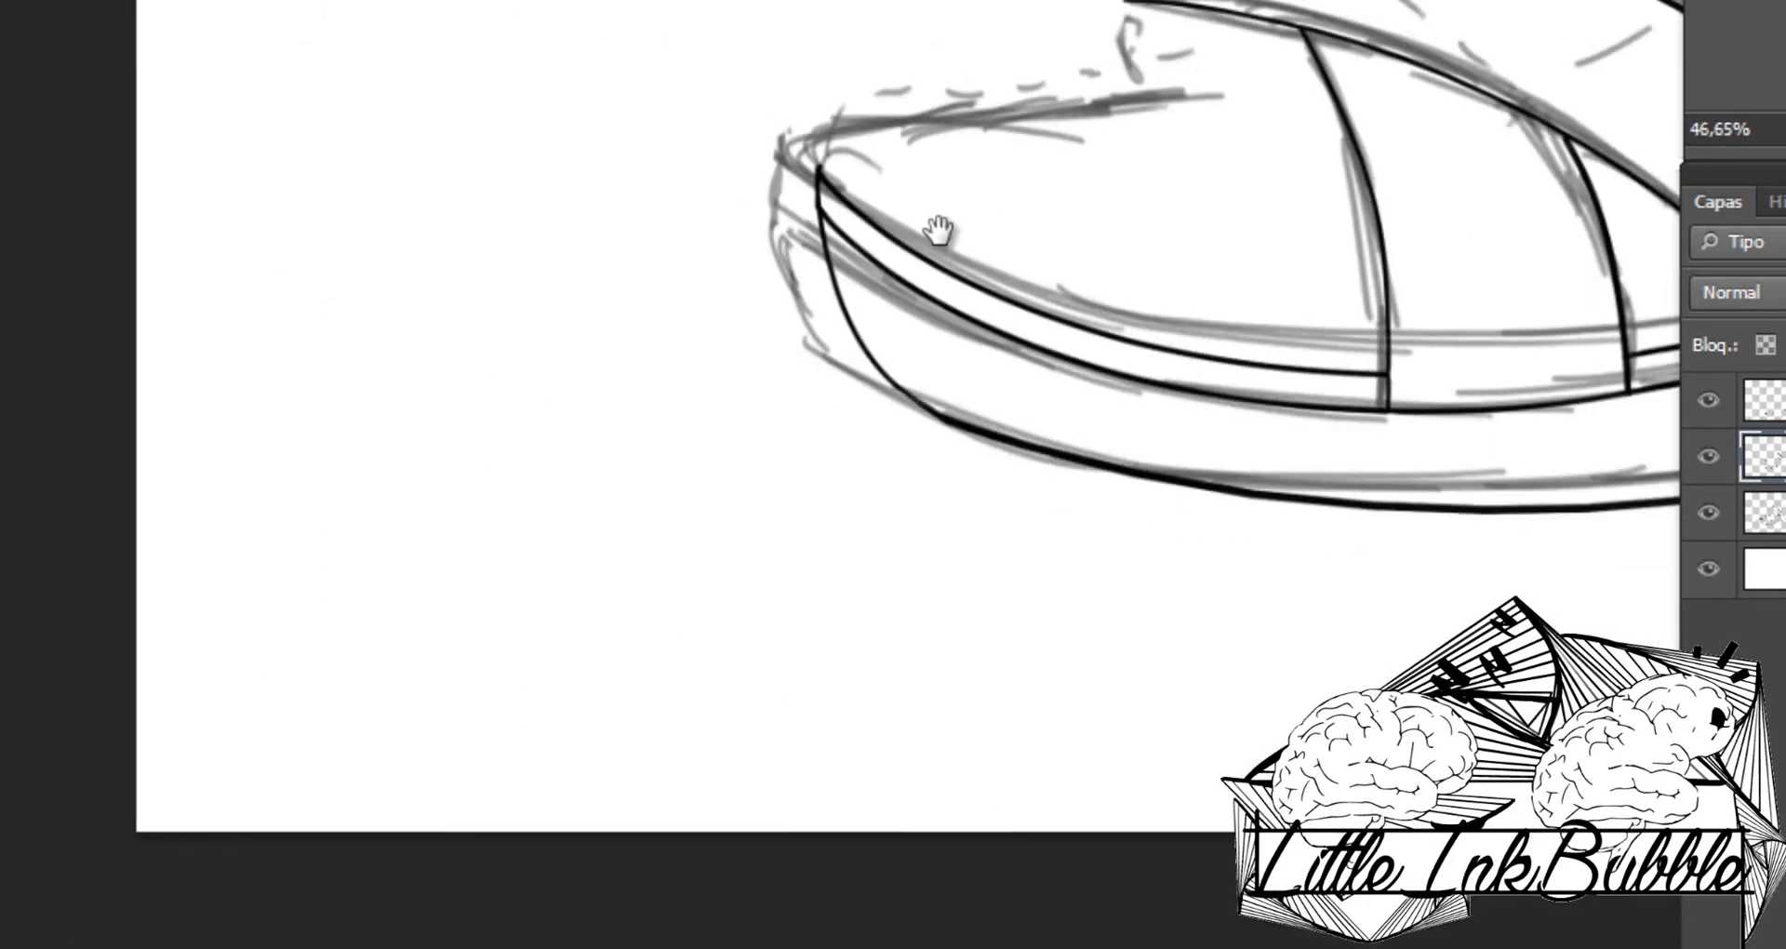
scroll(938, 230, down, 3)
Step: On the top layer, ink a straight toe line at the sole's front tip
right_click(1097, 437)
key(Return)
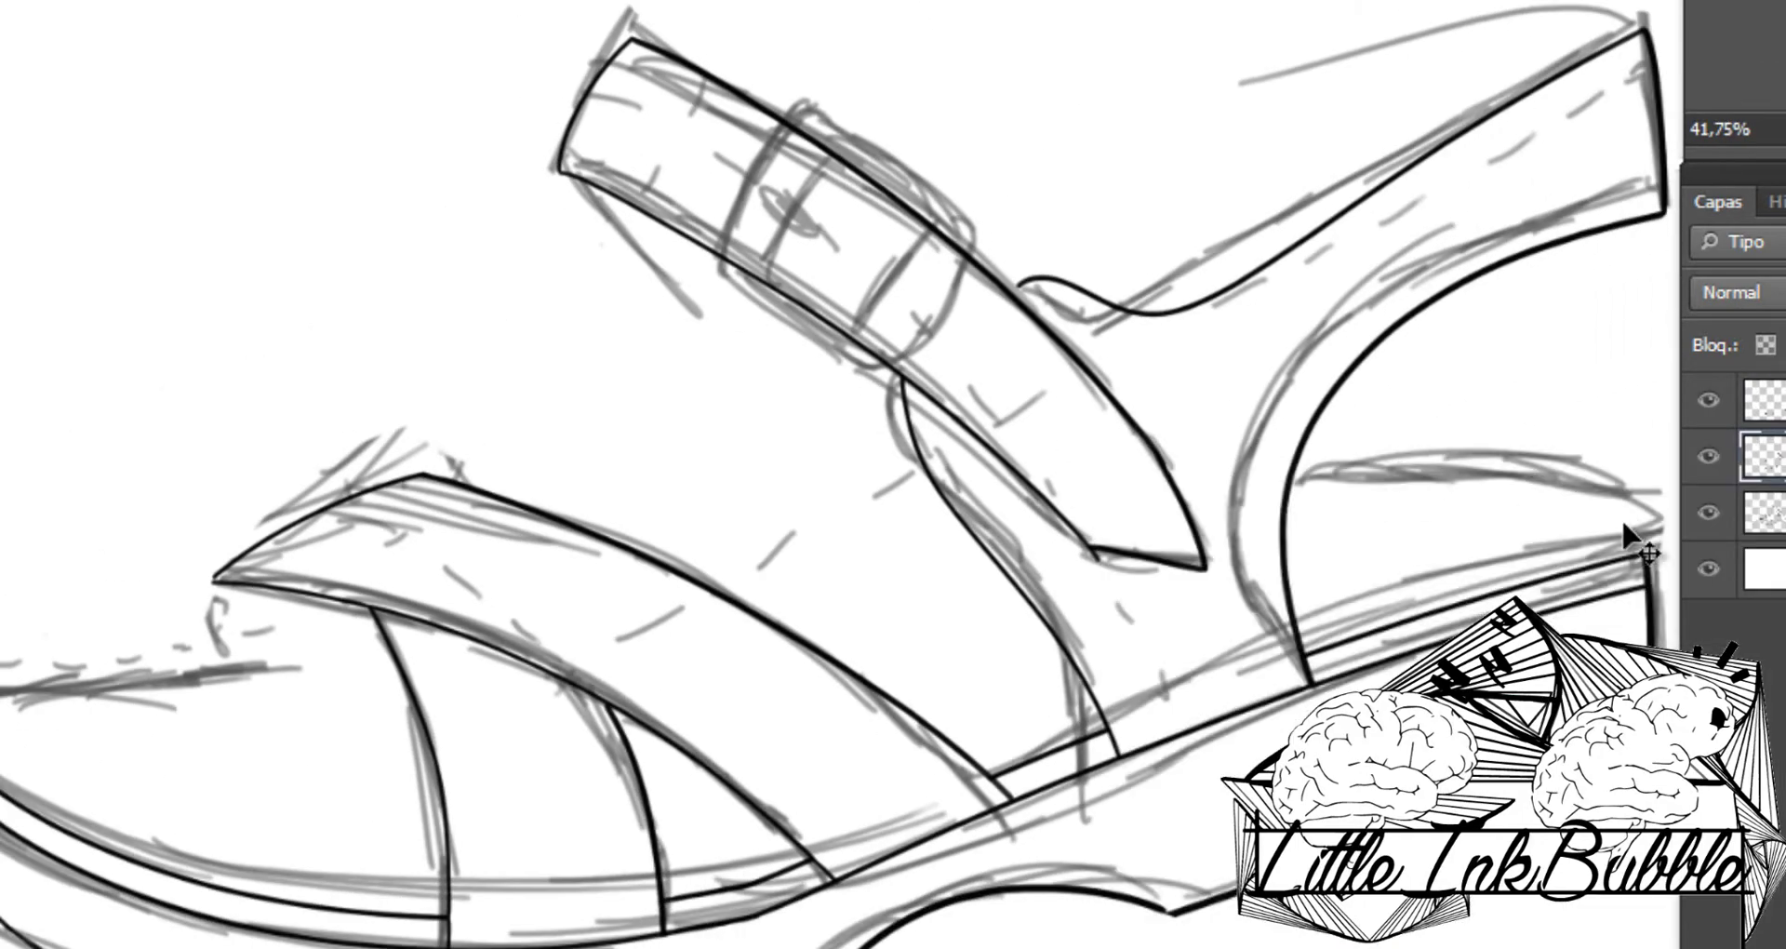
ctrl+click(1624, 524)
scroll(1535, 493, up, 4)
scroll(1384, 515, down, 4)
scroll(666, 466, up, 3)
right_click(666, 466)
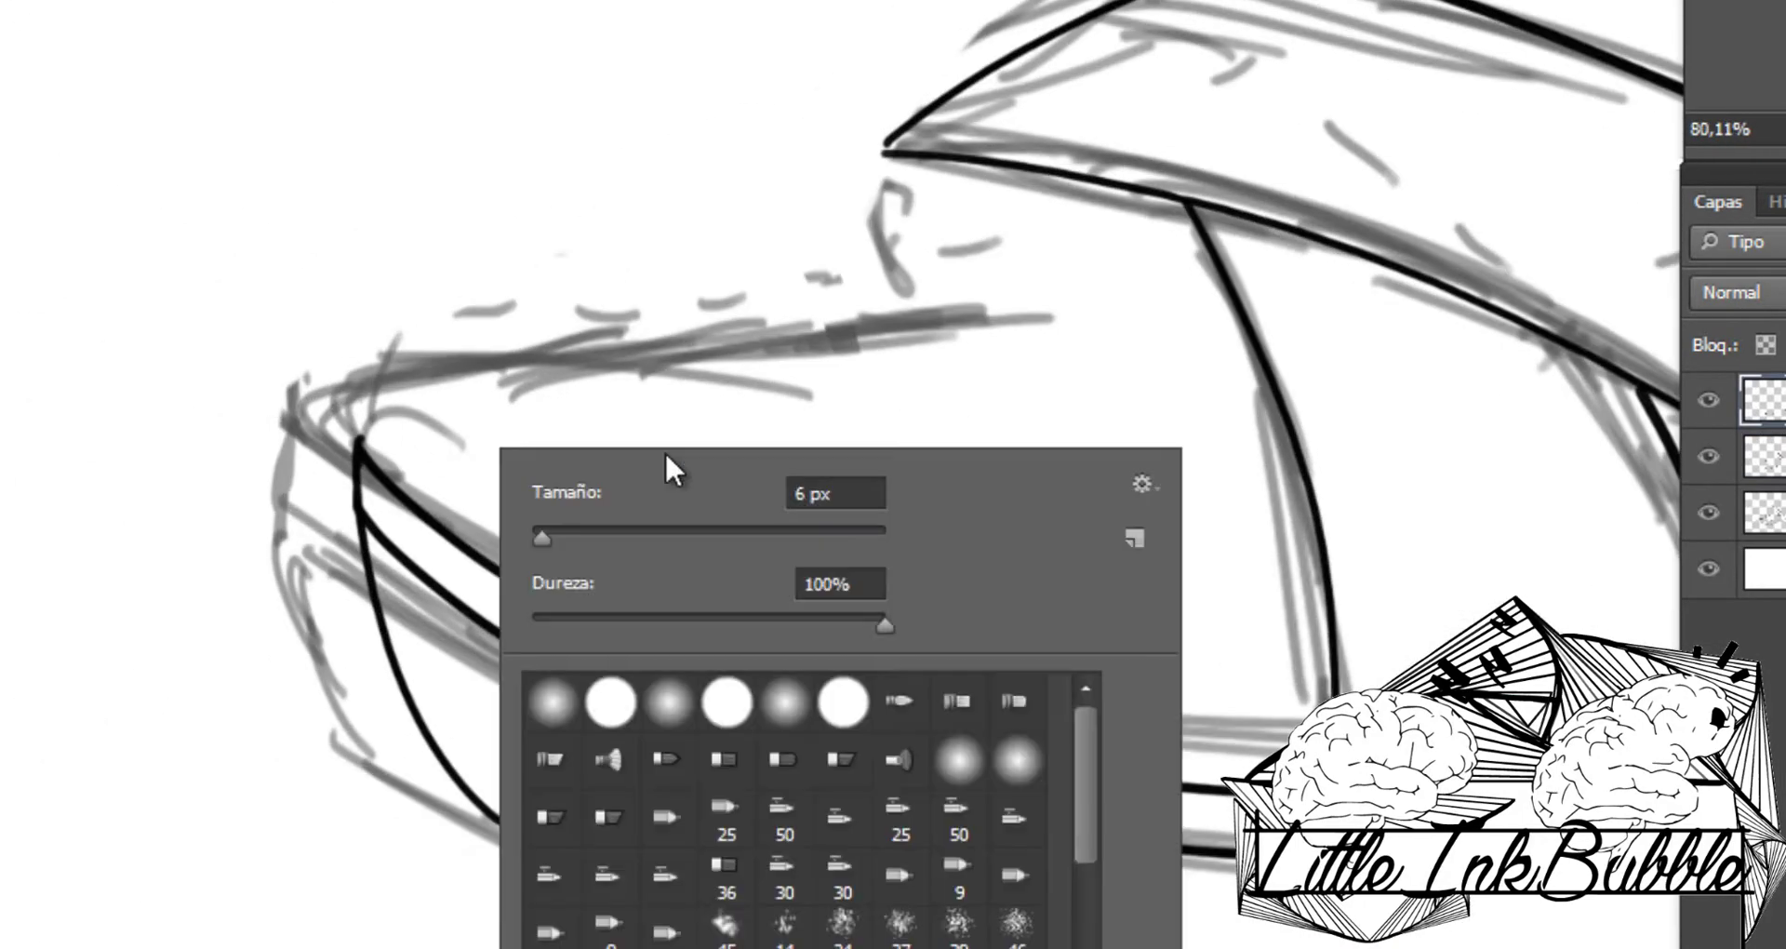
key(Return)
scroll(1038, 379, up, 2)
drag(354, 446, 1174, 318)
scroll(730, 530, down, 3)
scroll(729, 530, up, 3)
key(ctrl+z)
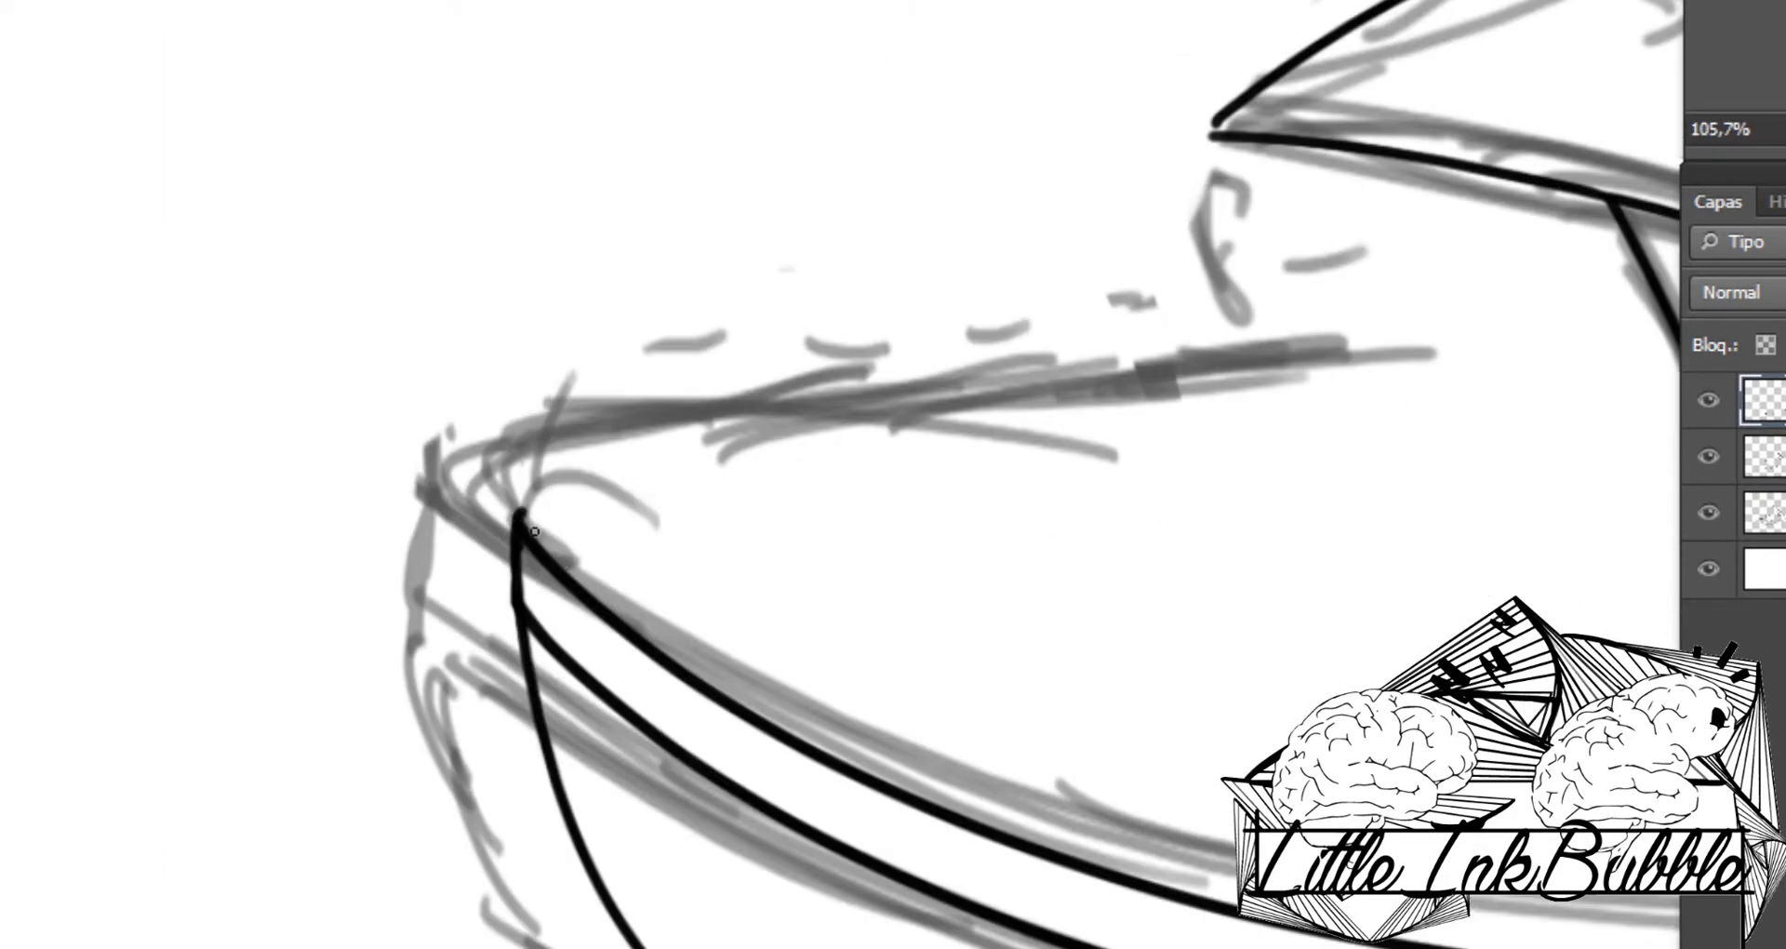
drag(521, 538, 1454, 460)
scroll(729, 558, up, 3)
scroll(390, 591, down, 1)
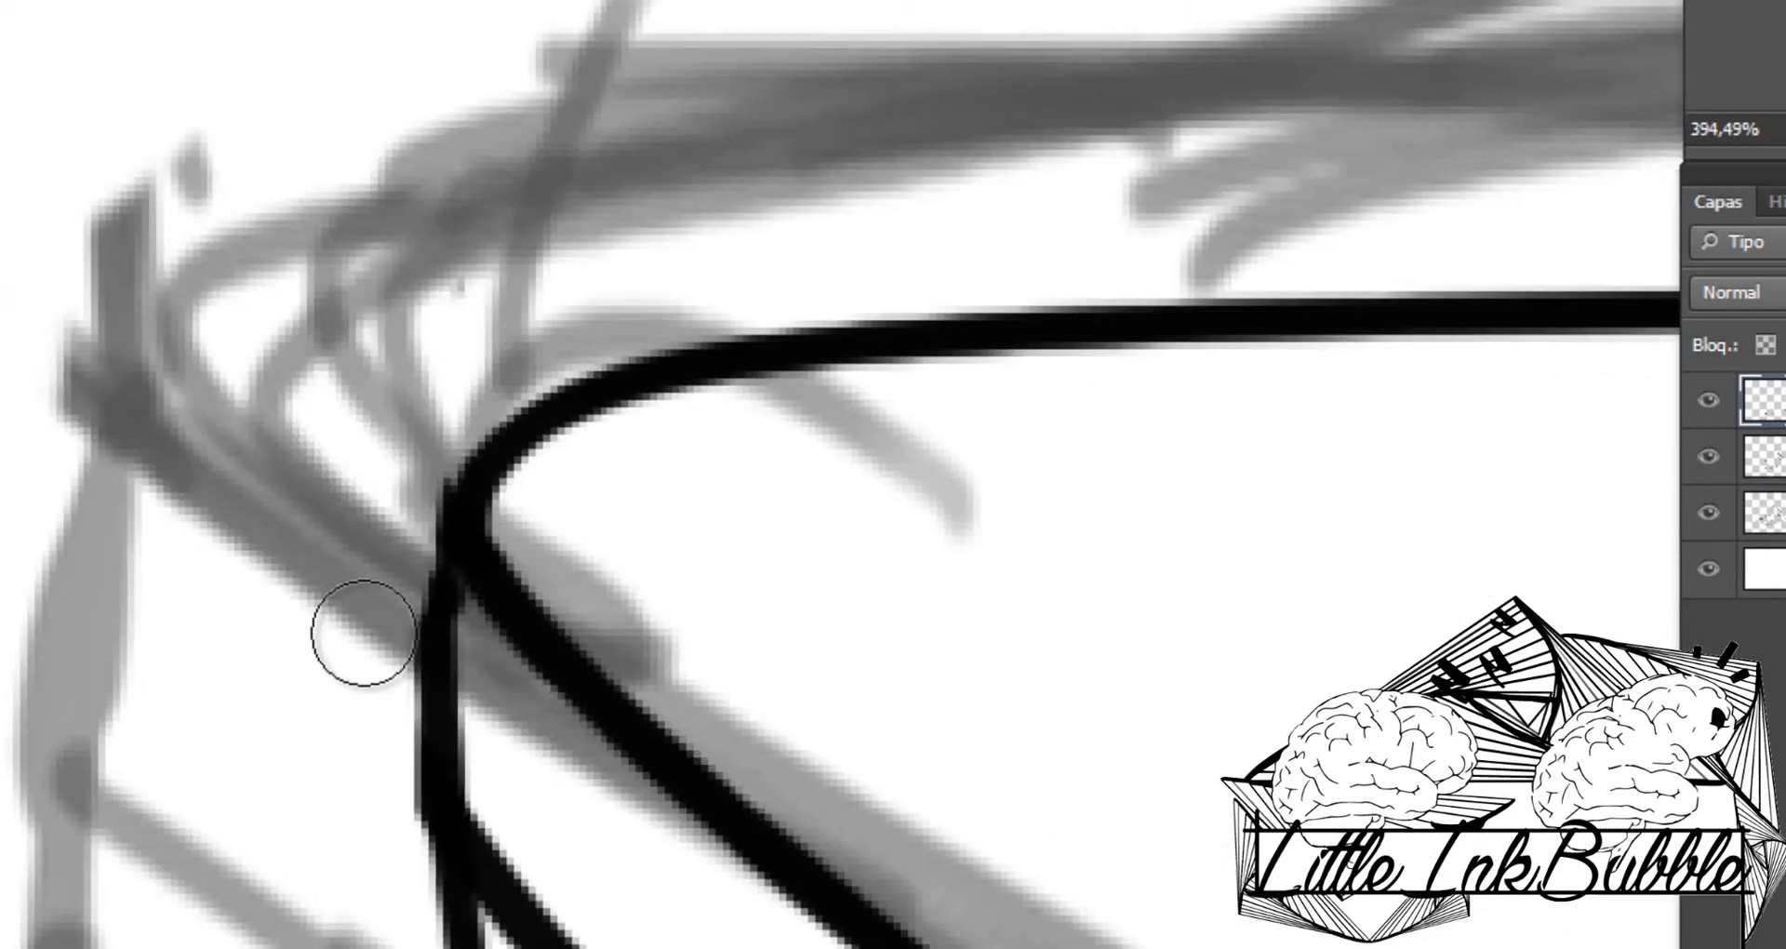
scroll(359, 630, down, 3)
scroll(826, 590, down, 2)
scroll(1656, 507, up, 1)
Step: Hide the grey sketch layer and draw a trimmed curved inner line across the heel
click(1709, 513)
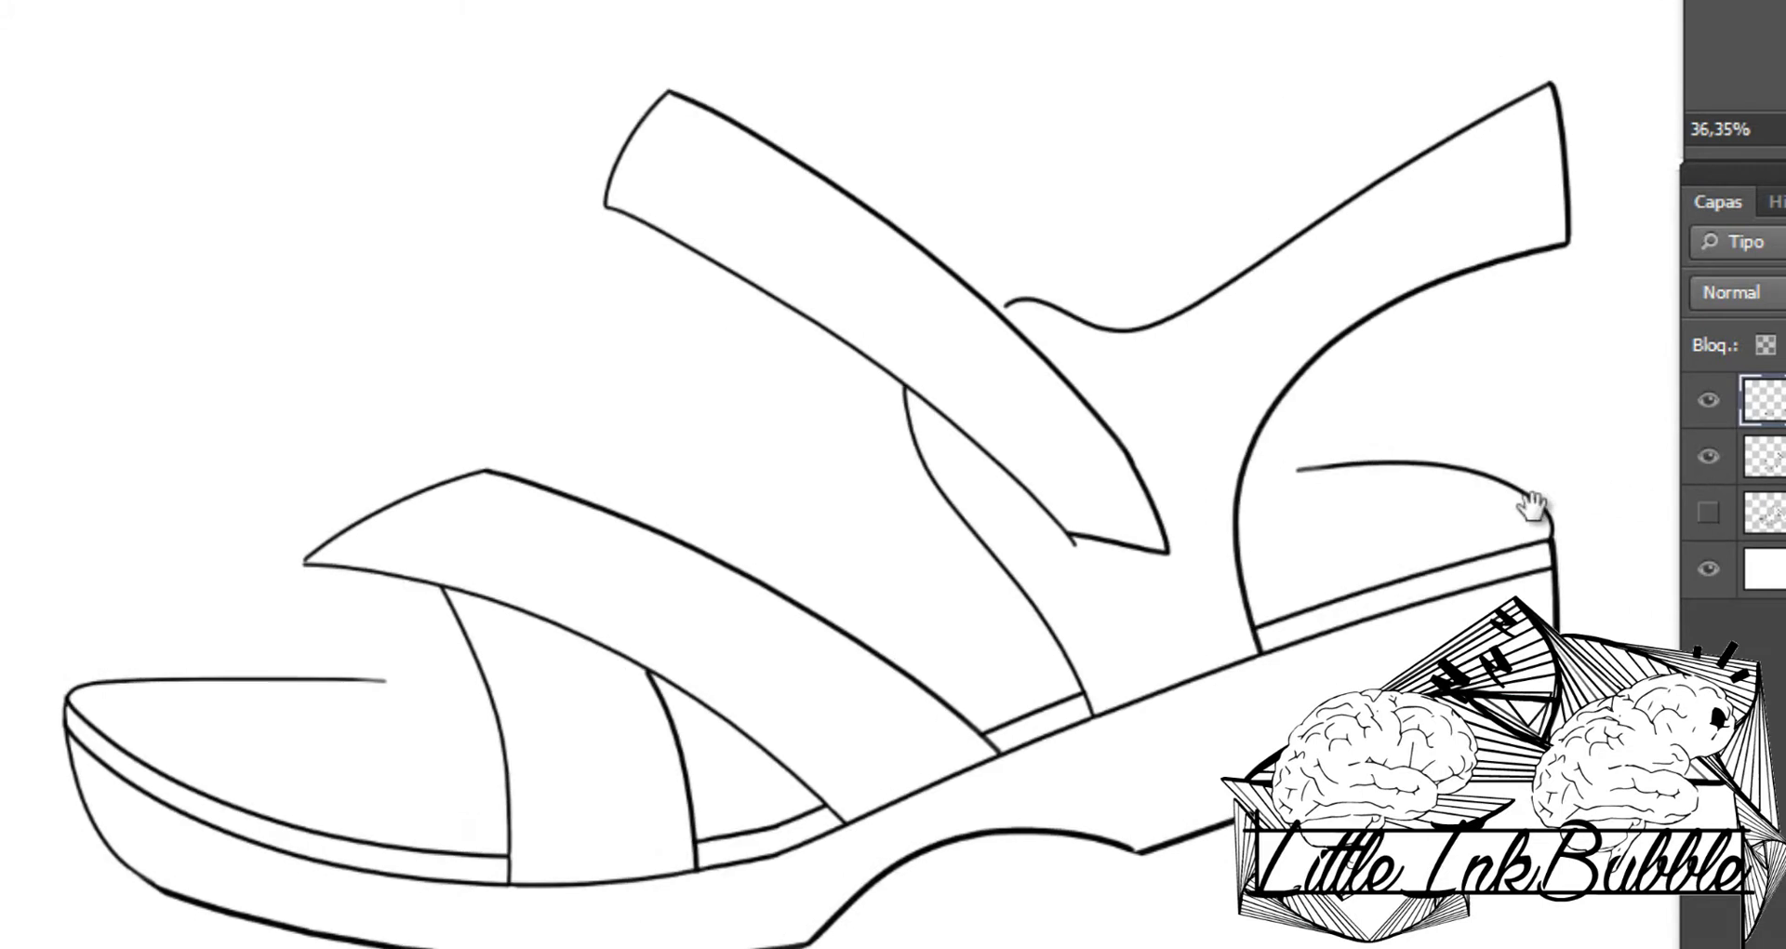
right_click(679, 419)
key(Escape)
scroll(199, 518, up, 2)
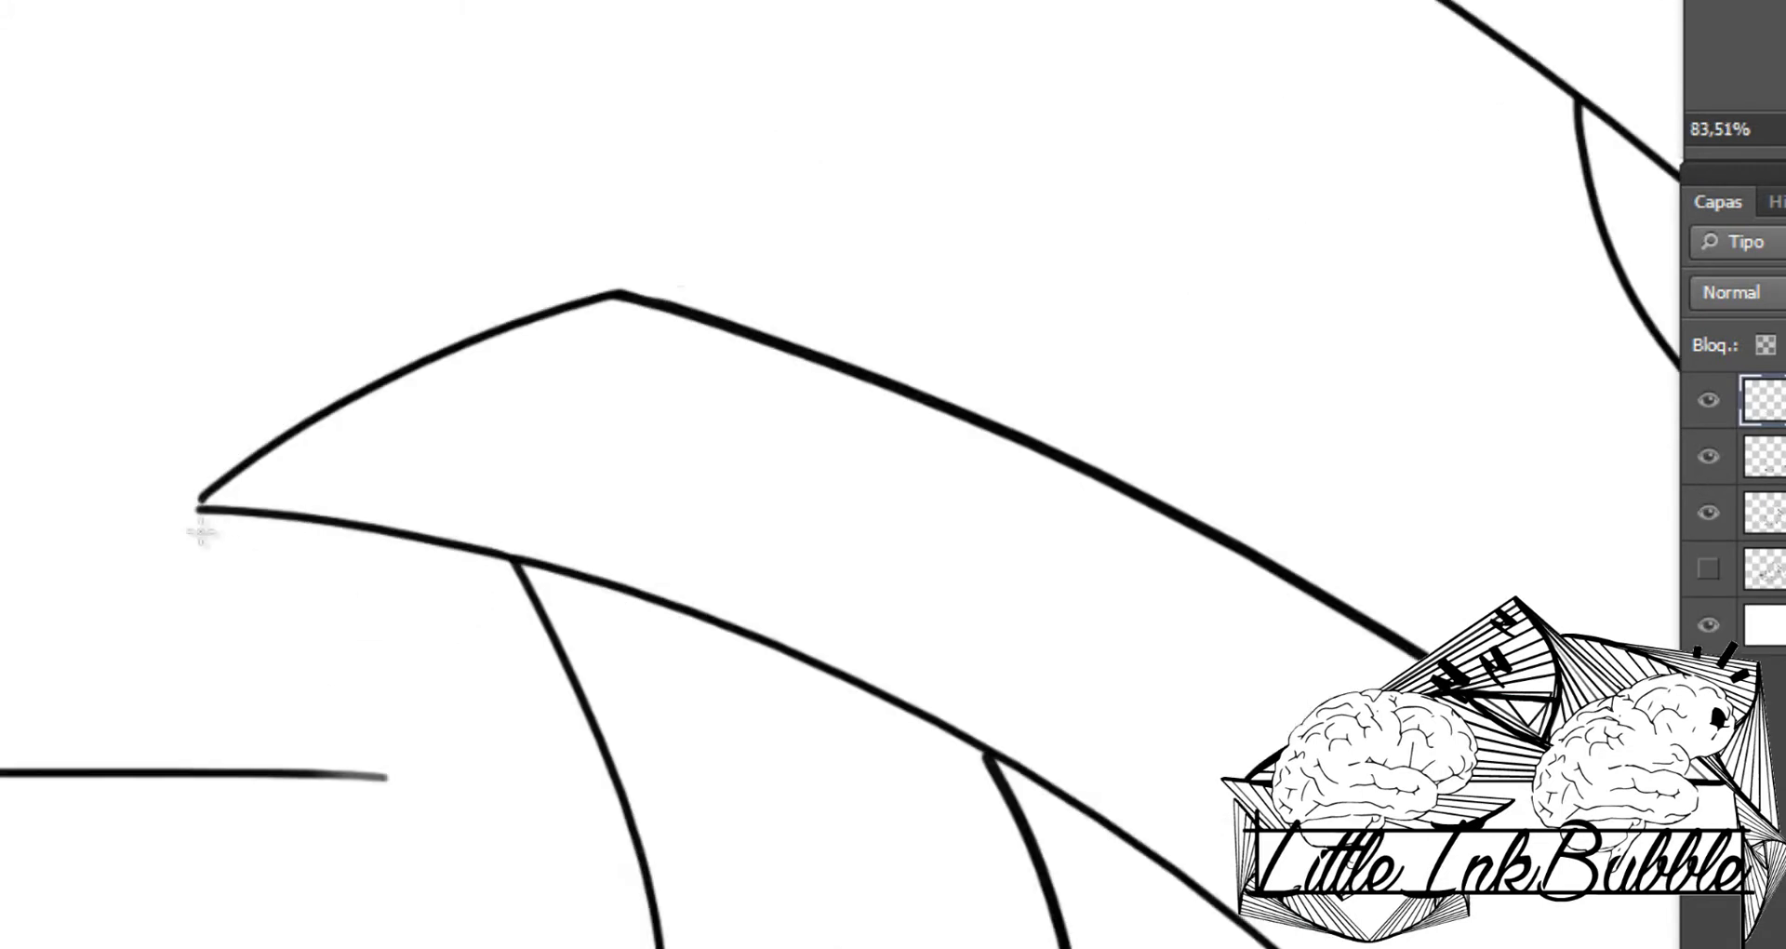
scroll(767, 540, down, 2)
scroll(1209, 605, up, 2)
drag(842, 612, 1163, 500)
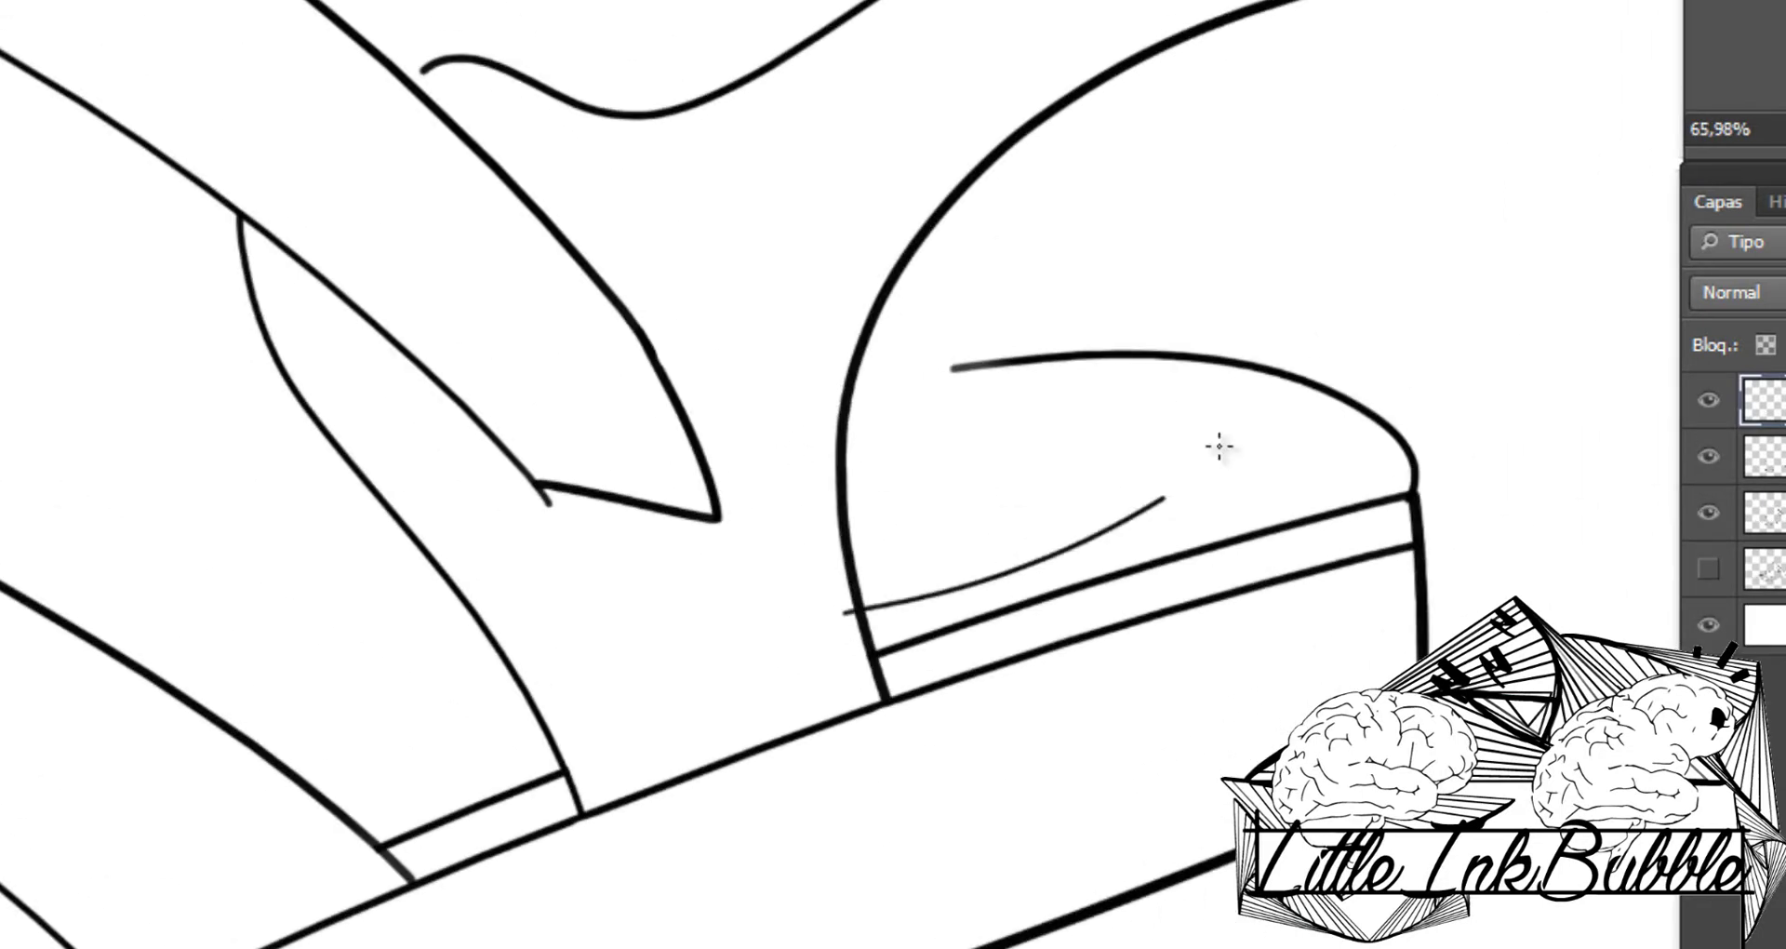
scroll(930, 577, down, 1)
scroll(830, 658, up, 3)
drag(707, 686, 837, 656)
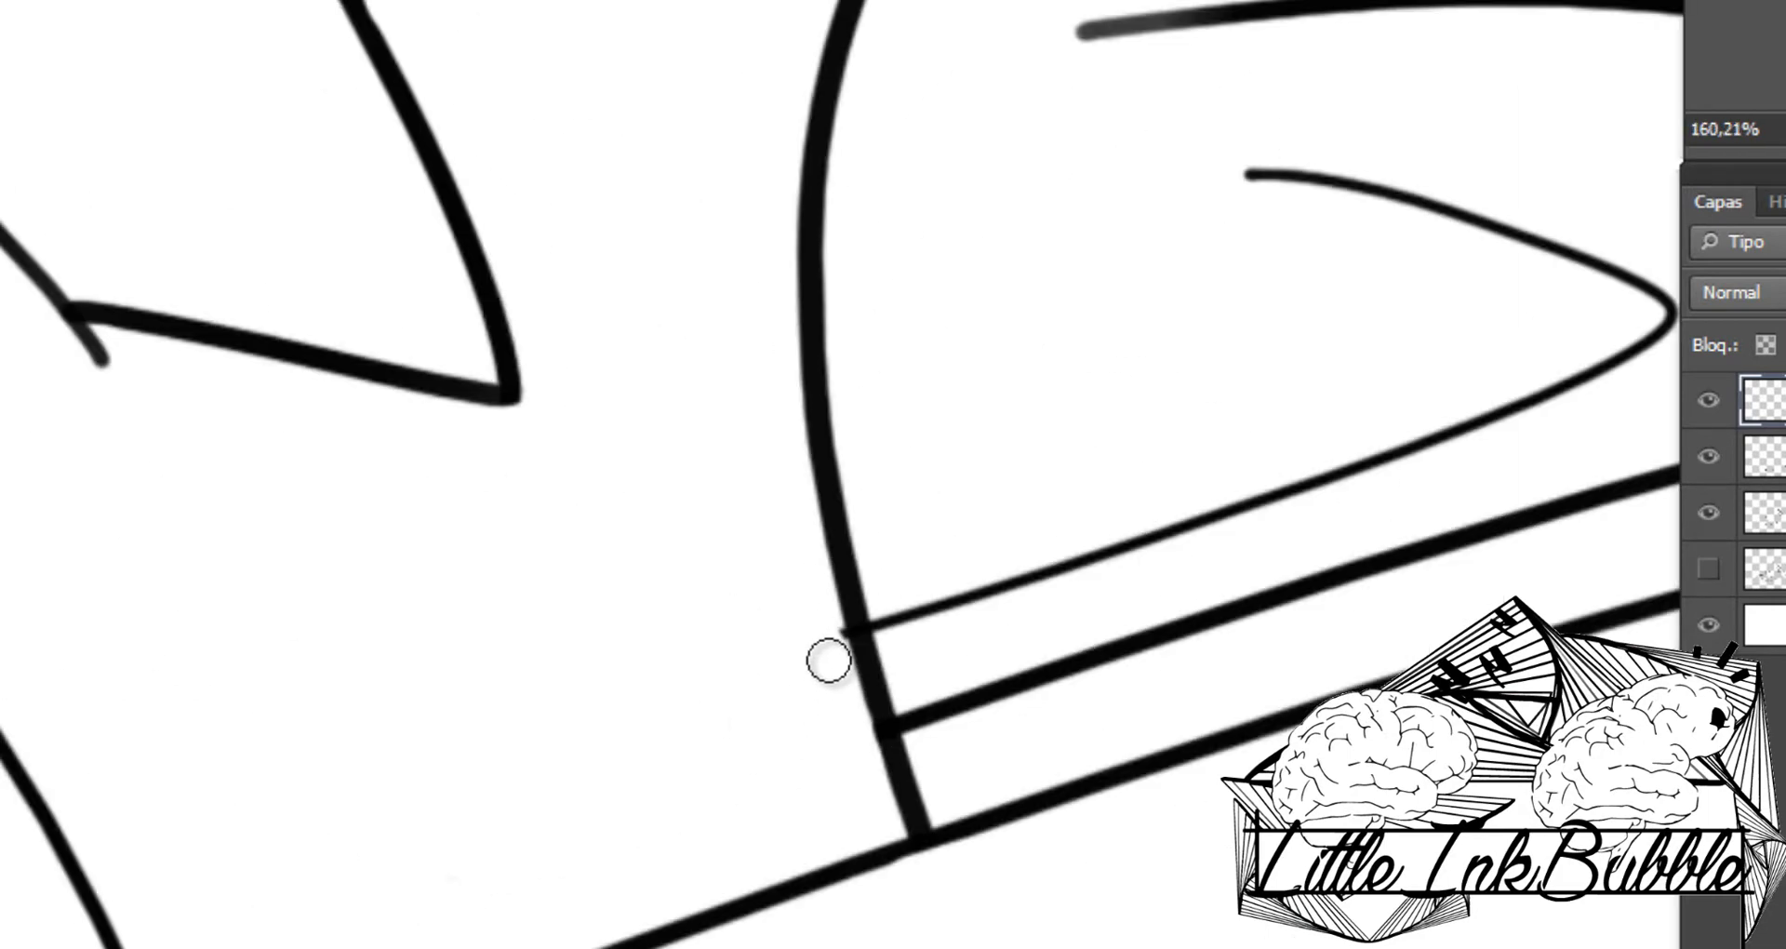
scroll(1017, 463, up, 1)
drag(972, 455, 832, 448)
scroll(917, 426, down, 4)
scroll(916, 426, up, 2)
scroll(791, 679, down, 2)
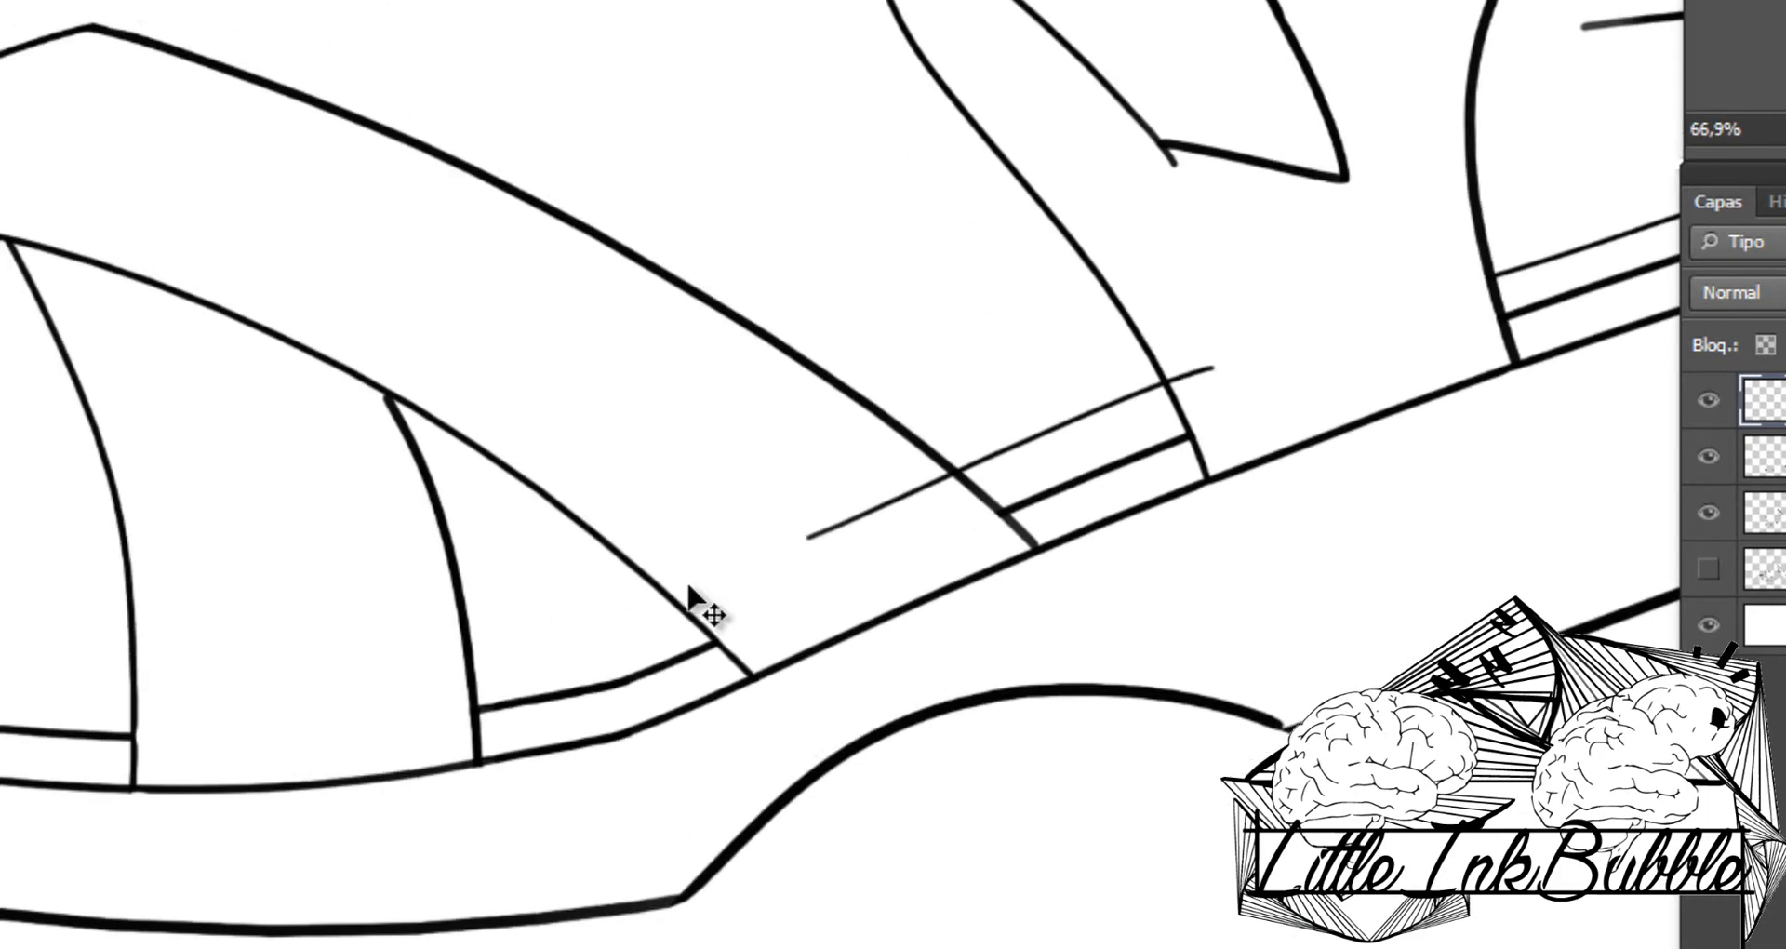
Step: Add a thin heel line, undoing trial toe curves and stray thin strokes
drag(717, 598, 343, 679)
scroll(549, 553, left, 3)
drag(628, 589, 20, 493)
key(ctrl+z)
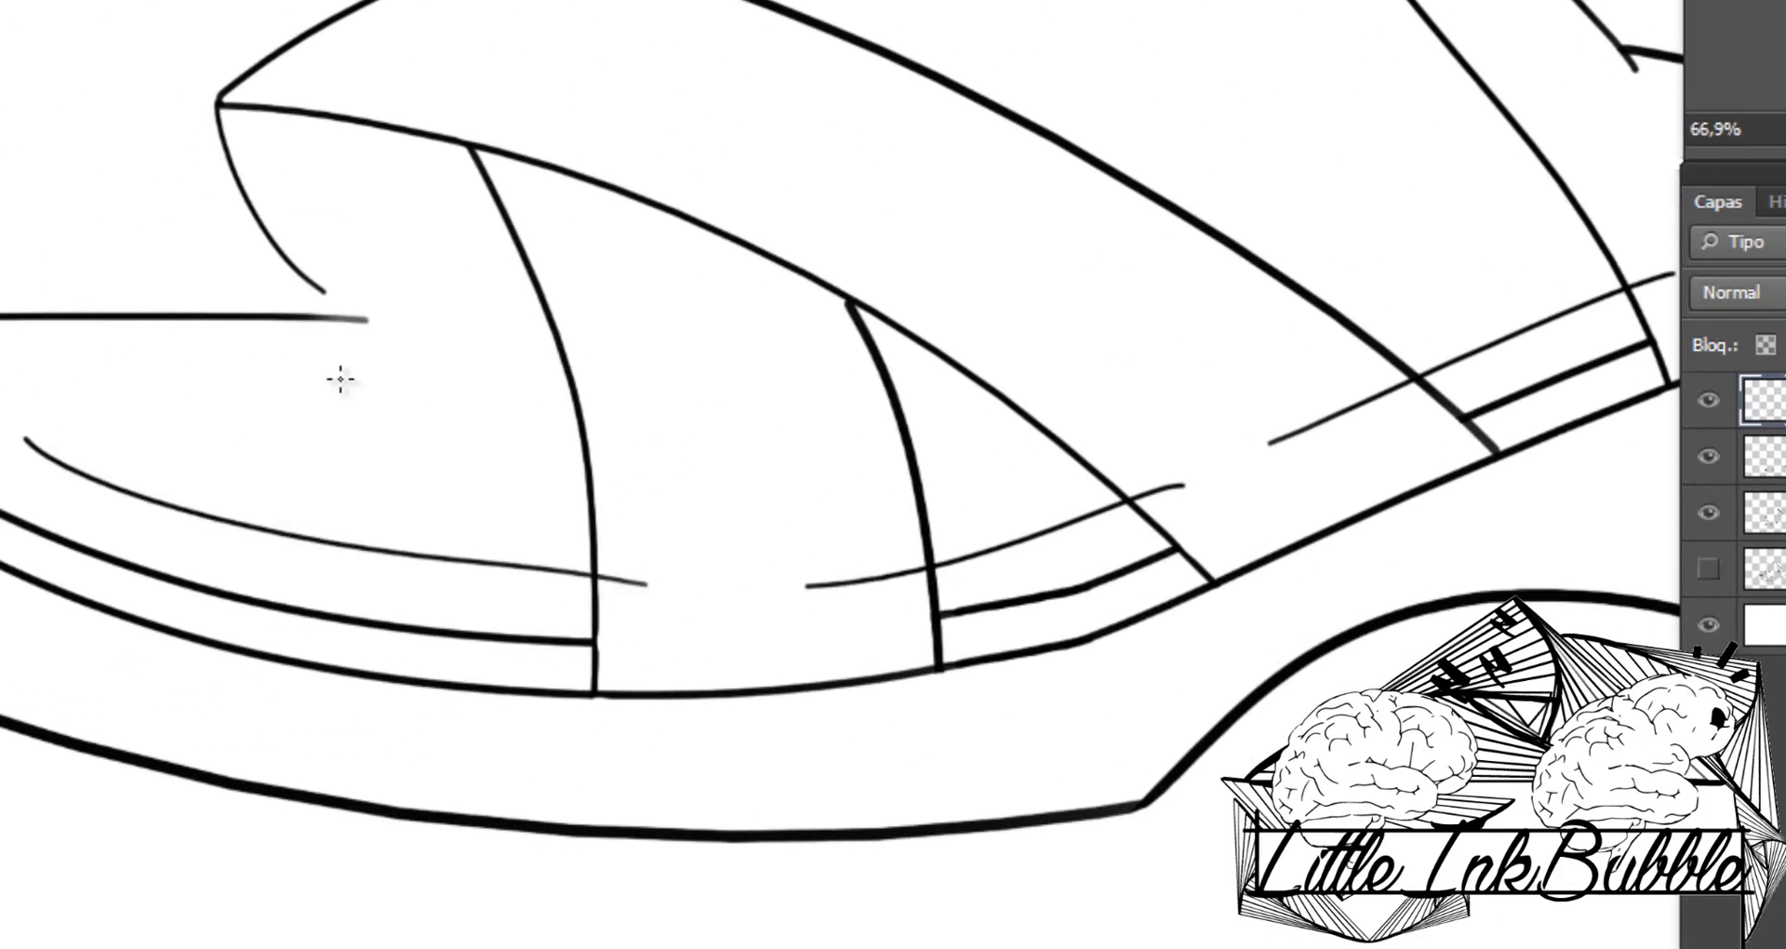
drag(450, 378, 14, 437)
key(ctrl+z)
drag(705, 589, 259, 474)
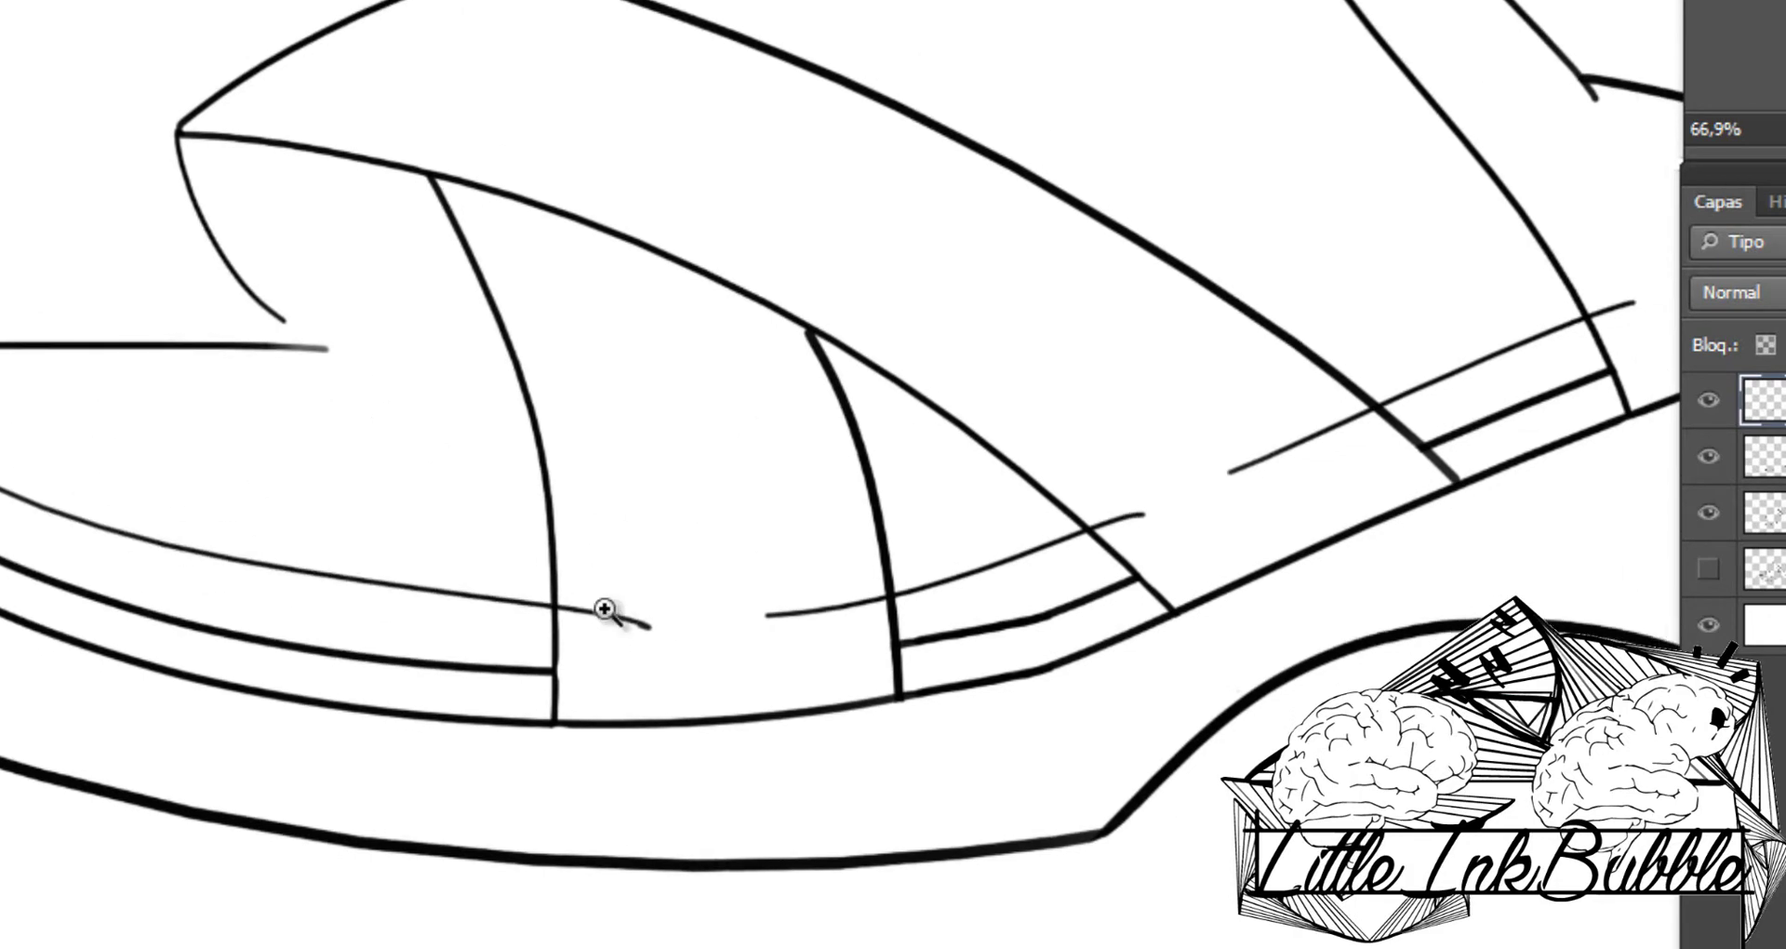
scroll(598, 609, up, 5)
scroll(707, 525, down, 5)
scroll(1130, 327, up, 4)
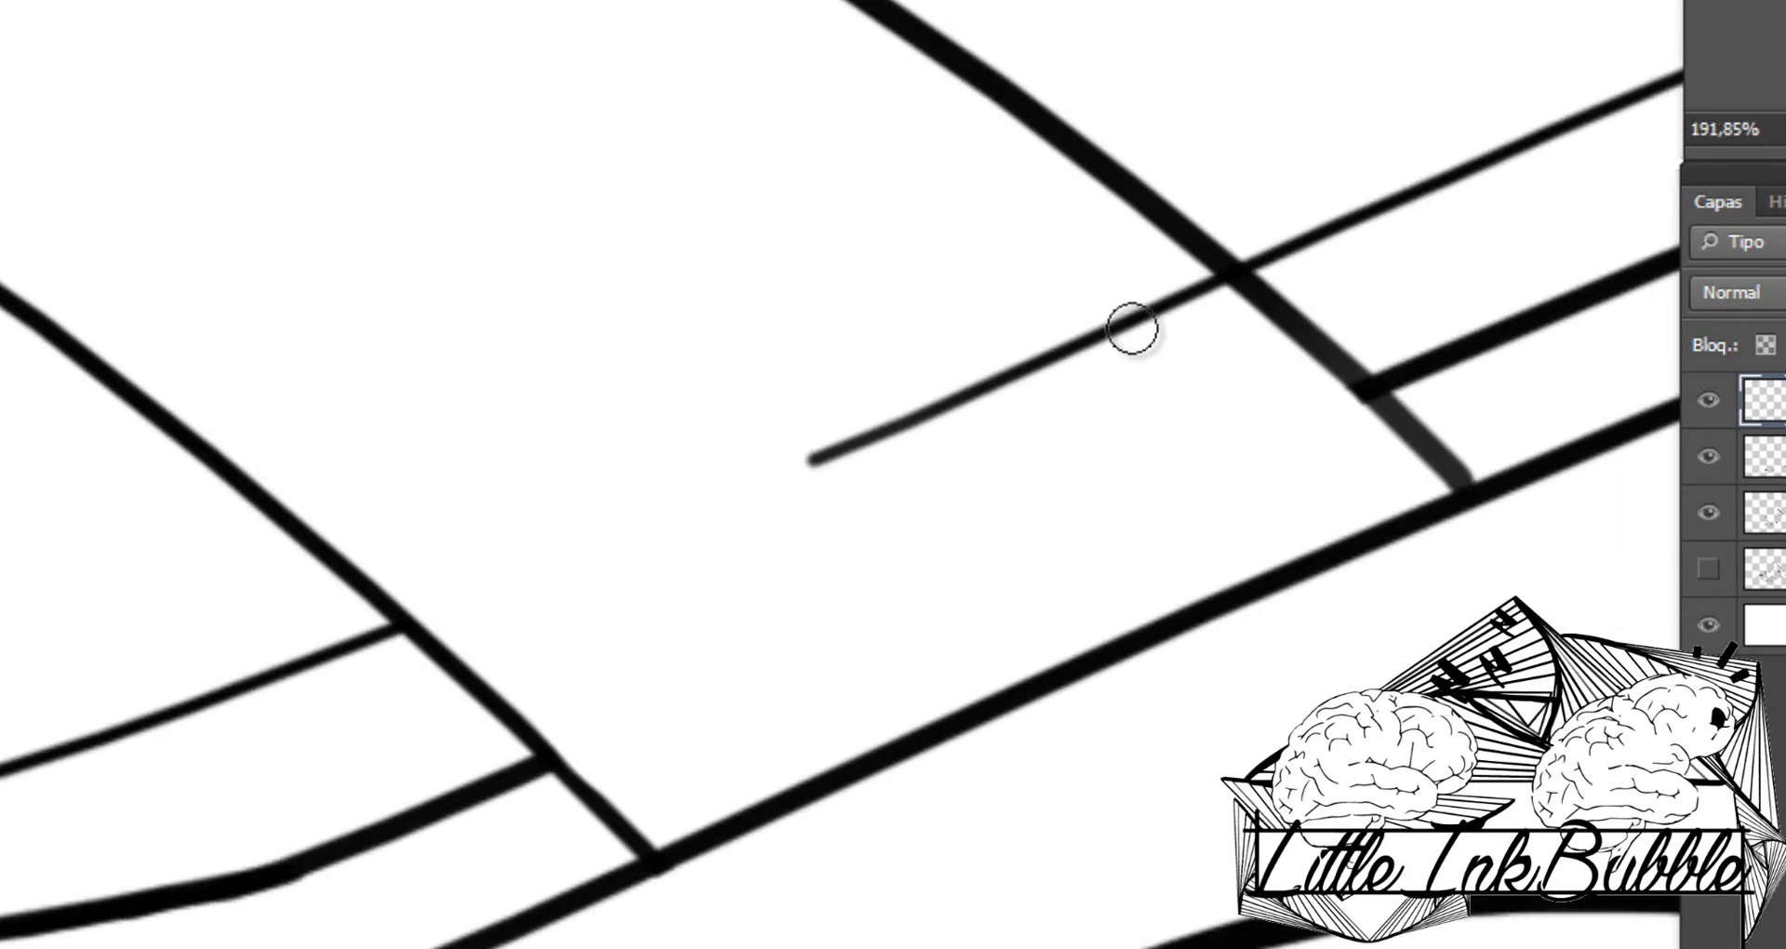
key(ctrl+z)
scroll(1088, 371, down, 2)
key(ctrl+z)
scroll(1069, 382, down, 2)
scroll(1034, 432, up, 3)
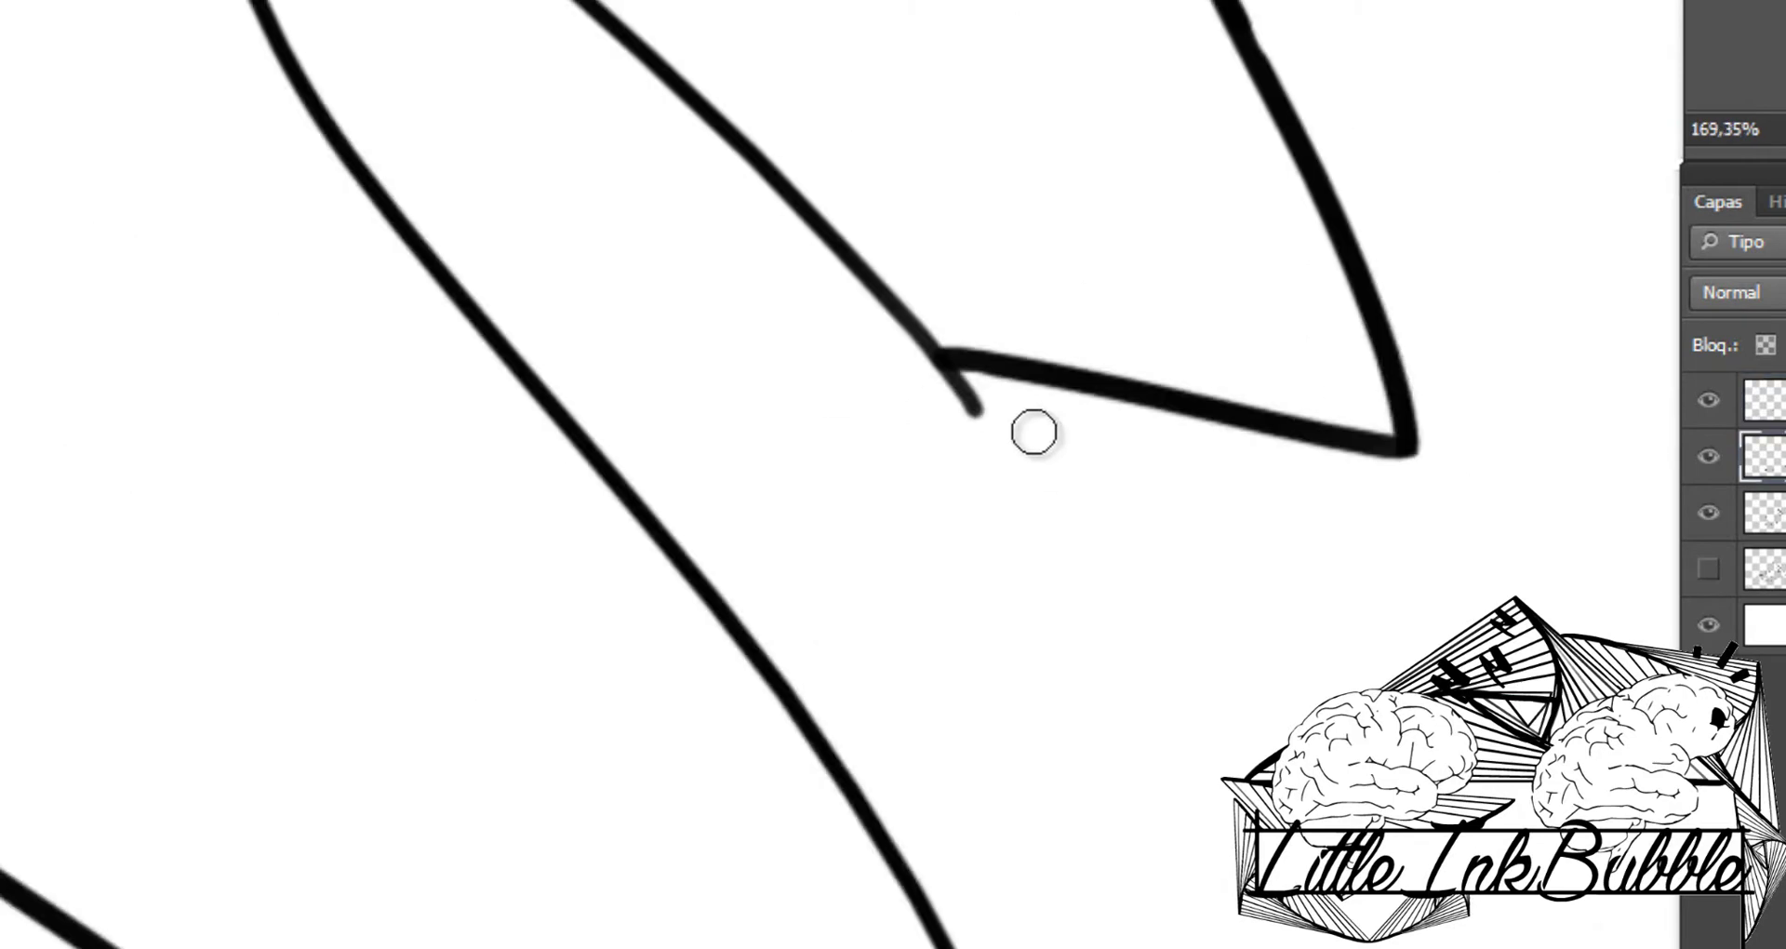
scroll(957, 396, down, 5)
scroll(747, 190, up, 2)
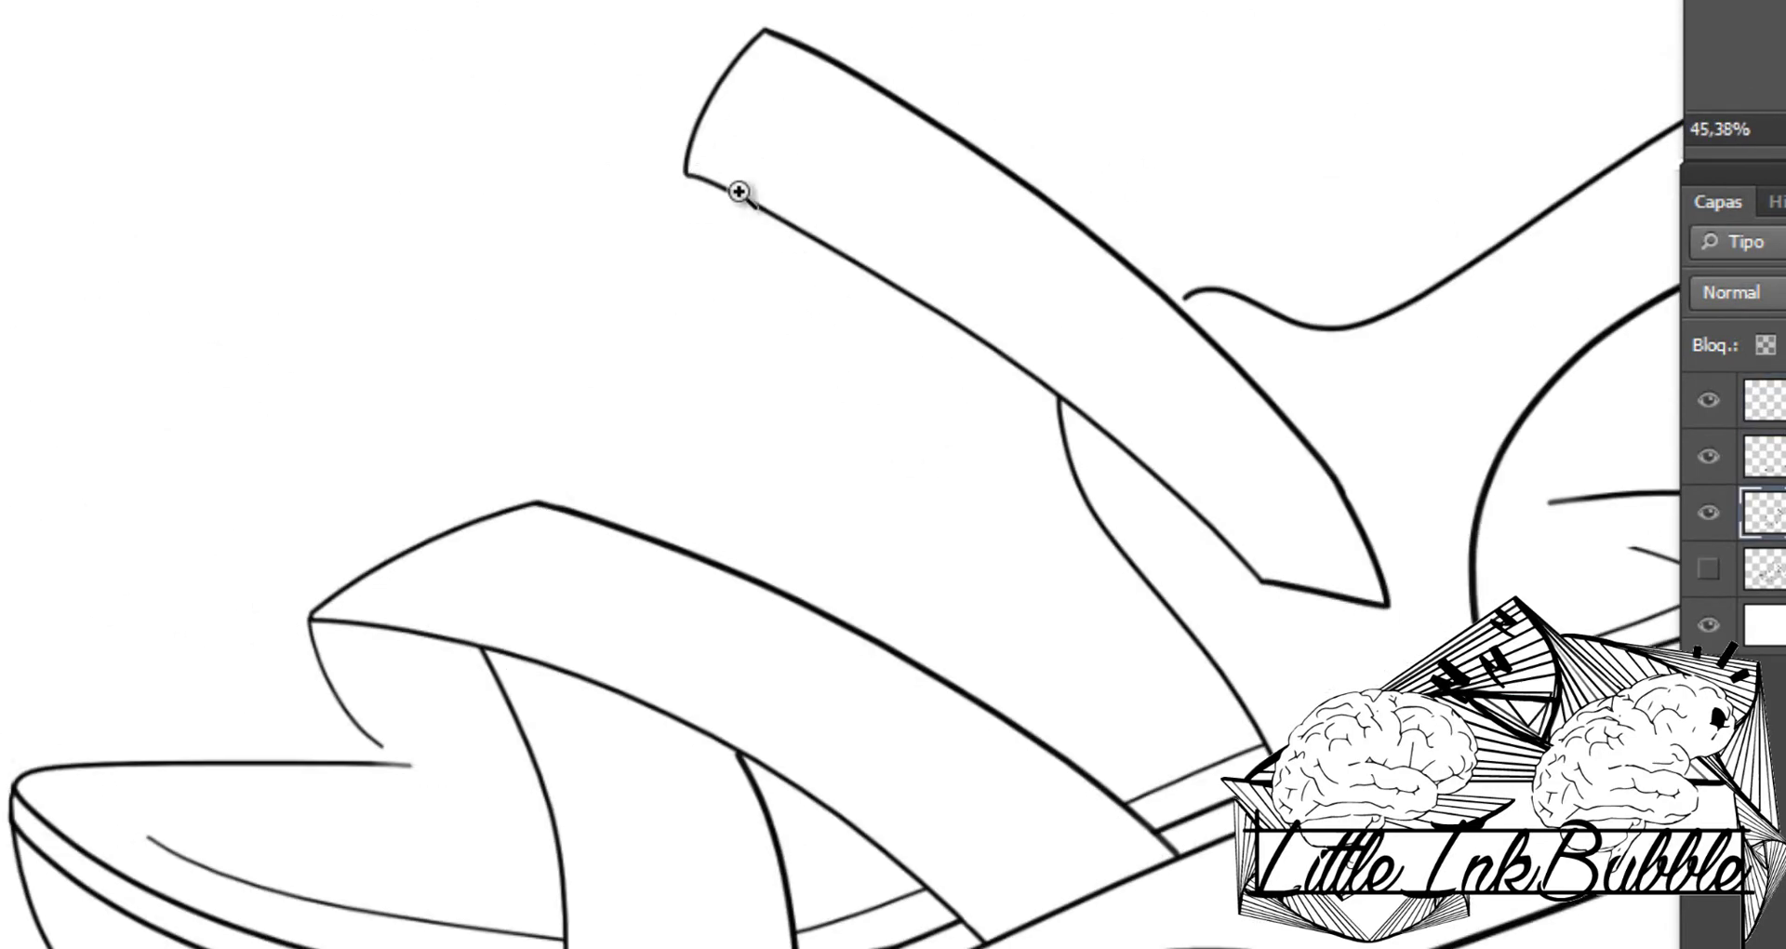
scroll(739, 191, up, 2)
Step: Draw thin interior detail lines on the front strap and heel strap
drag(679, 160, 901, 463)
drag(854, 371, 279, 465)
drag(1358, 237, 377, 572)
scroll(973, 458, down, 3)
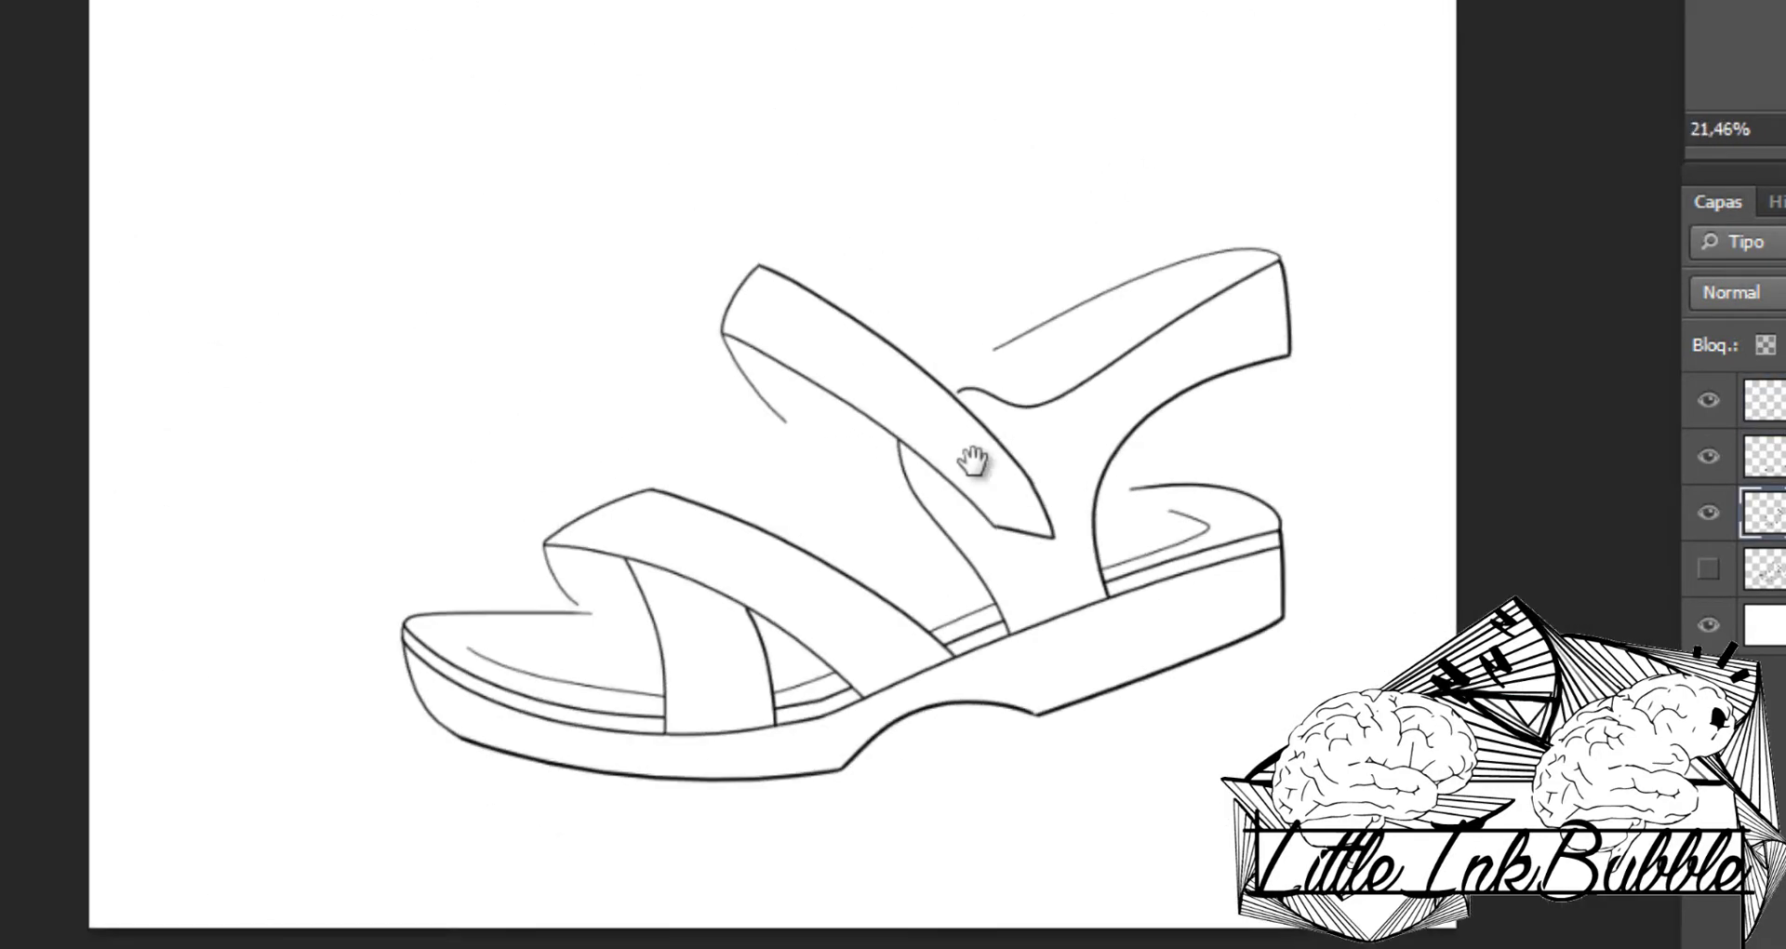
scroll(973, 459, up, 2)
Step: Copy the tread spike leftward along the bottom line of the sole
right_click(1275, 538)
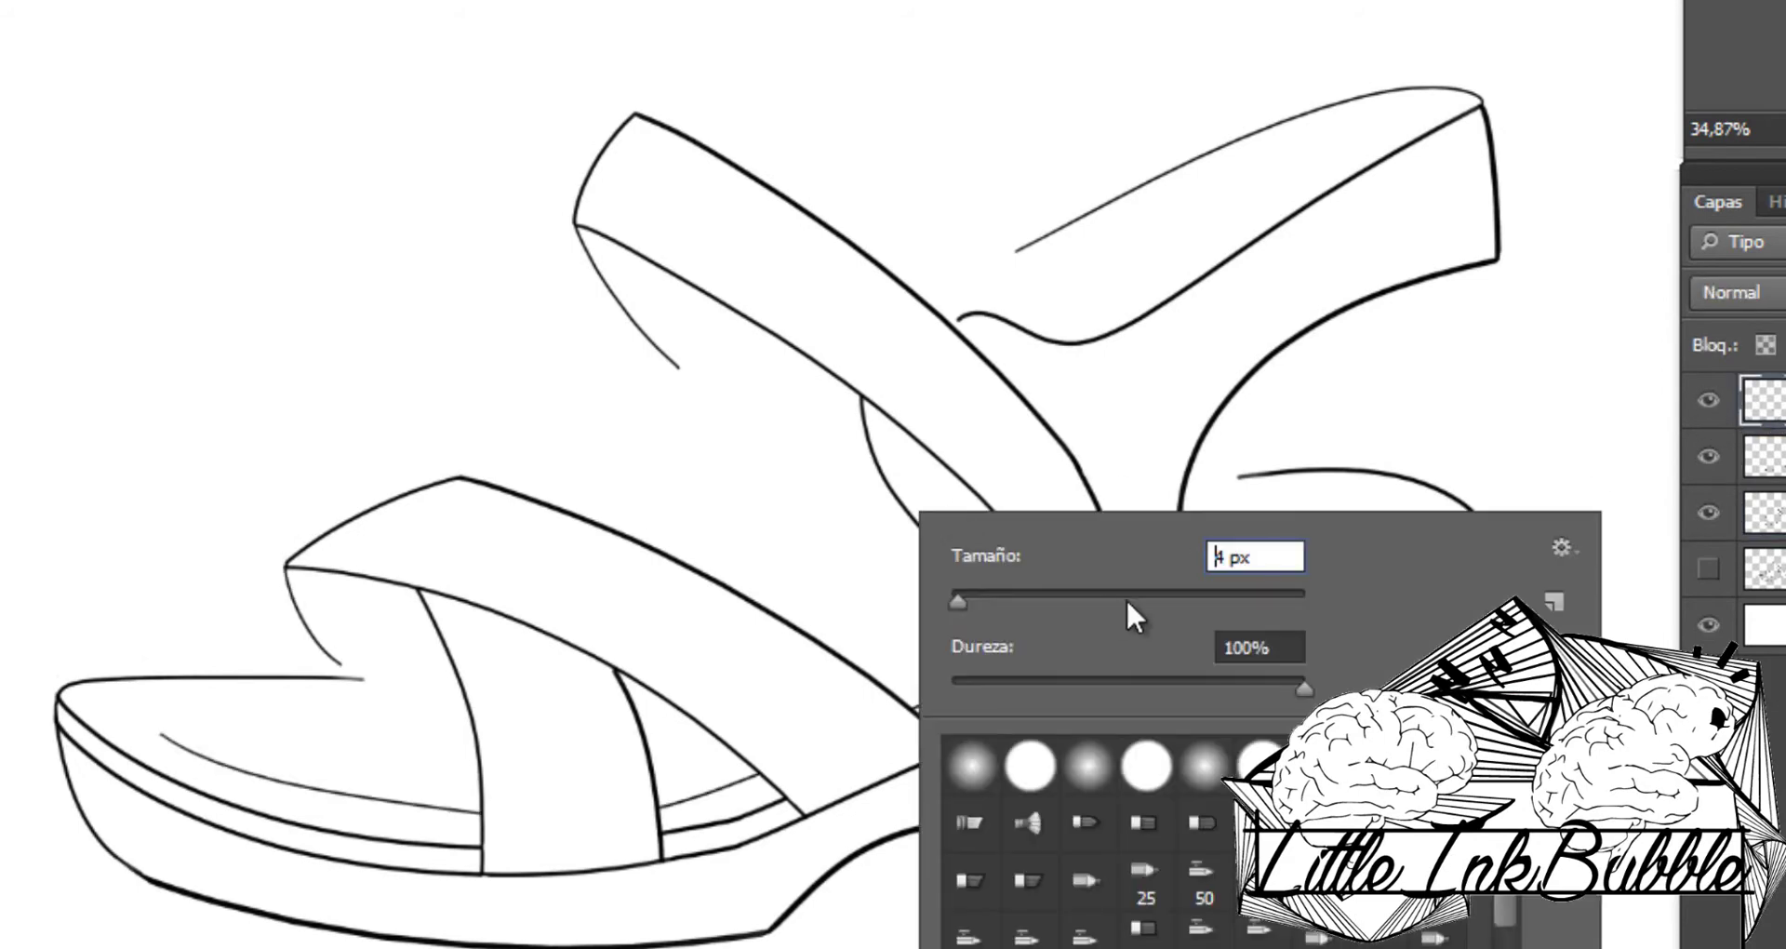
key(Escape)
scroll(1174, 547, up, 2)
scroll(1173, 547, up, 2)
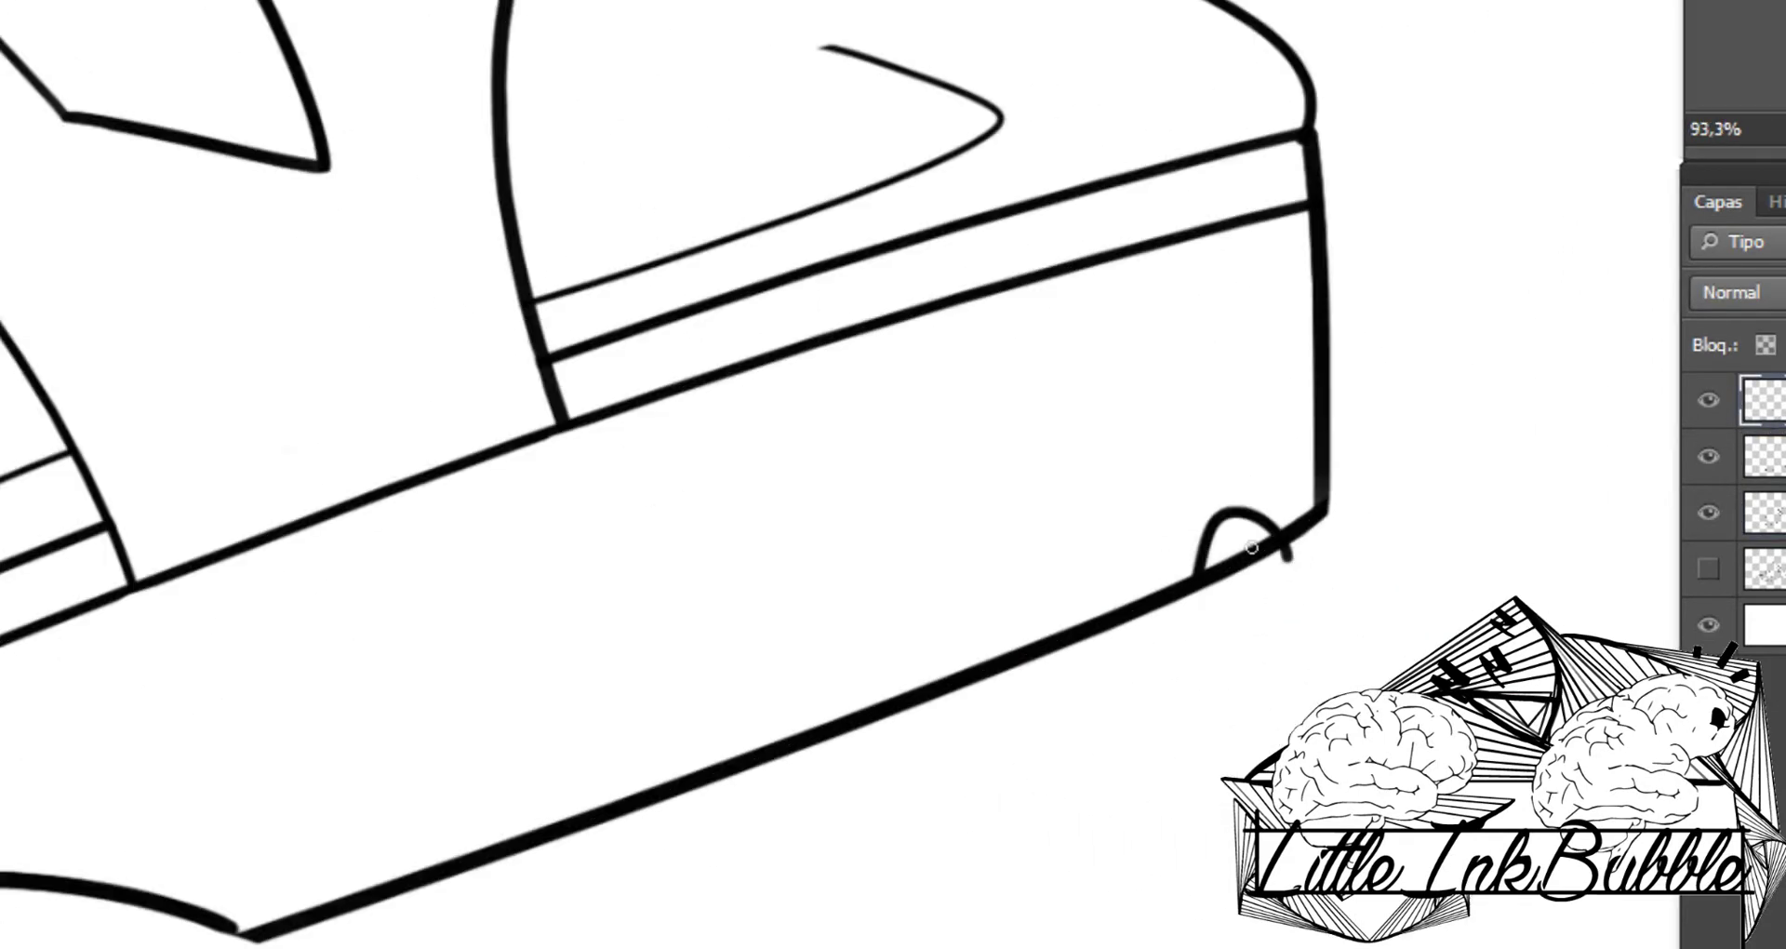
drag(1256, 493, 935, 628)
drag(935, 628, 313, 851)
Step: Move a spike onto the heel curve and rotate it to match the heel slope
scroll(554, 651, down, 3)
drag(1081, 391, 438, 549)
scroll(438, 549, up, 3)
key(ctrl+t)
drag(651, 438, 581, 456)
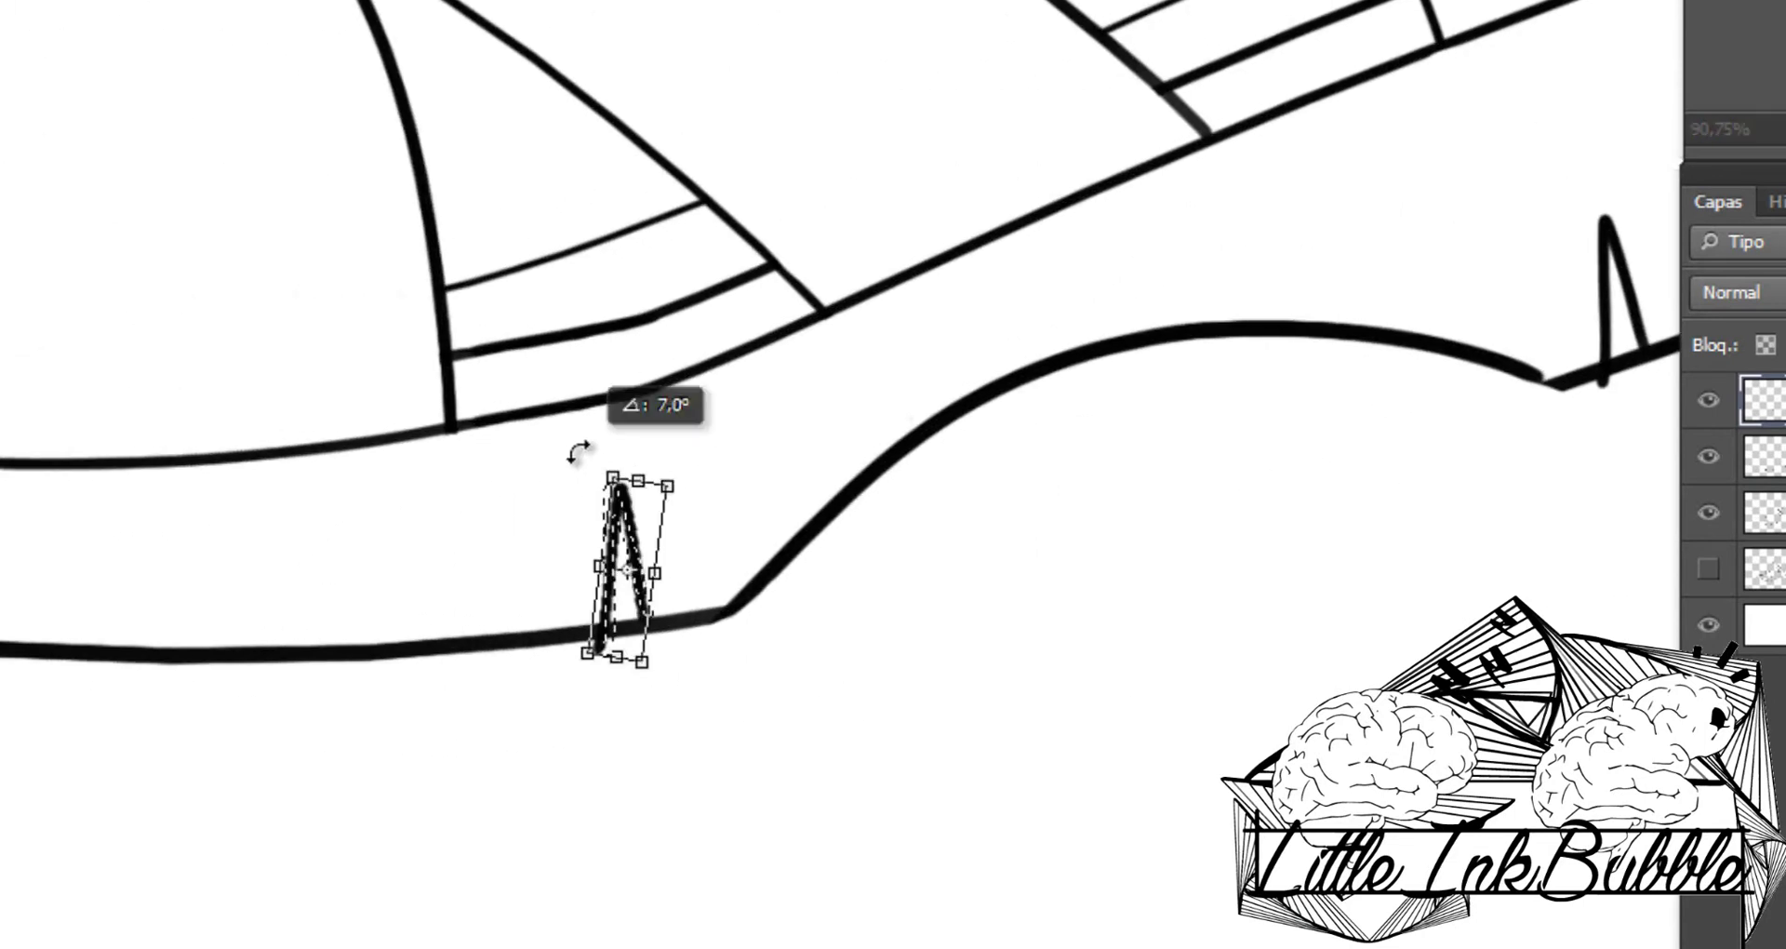
drag(614, 559, 635, 651)
key(Return)
Step: Copy spikes along the heel curve, under the heel, then deselect them
drag(684, 581, 220, 598)
drag(220, 599, 80, 595)
mouse_move(977, 586)
mouse_down()
mouse_move(798, 586)
mouse_move(219, 398)
mouse_move(147, 410)
mouse_up()
key(ctrl+d)
scroll(124, 555, up, 2)
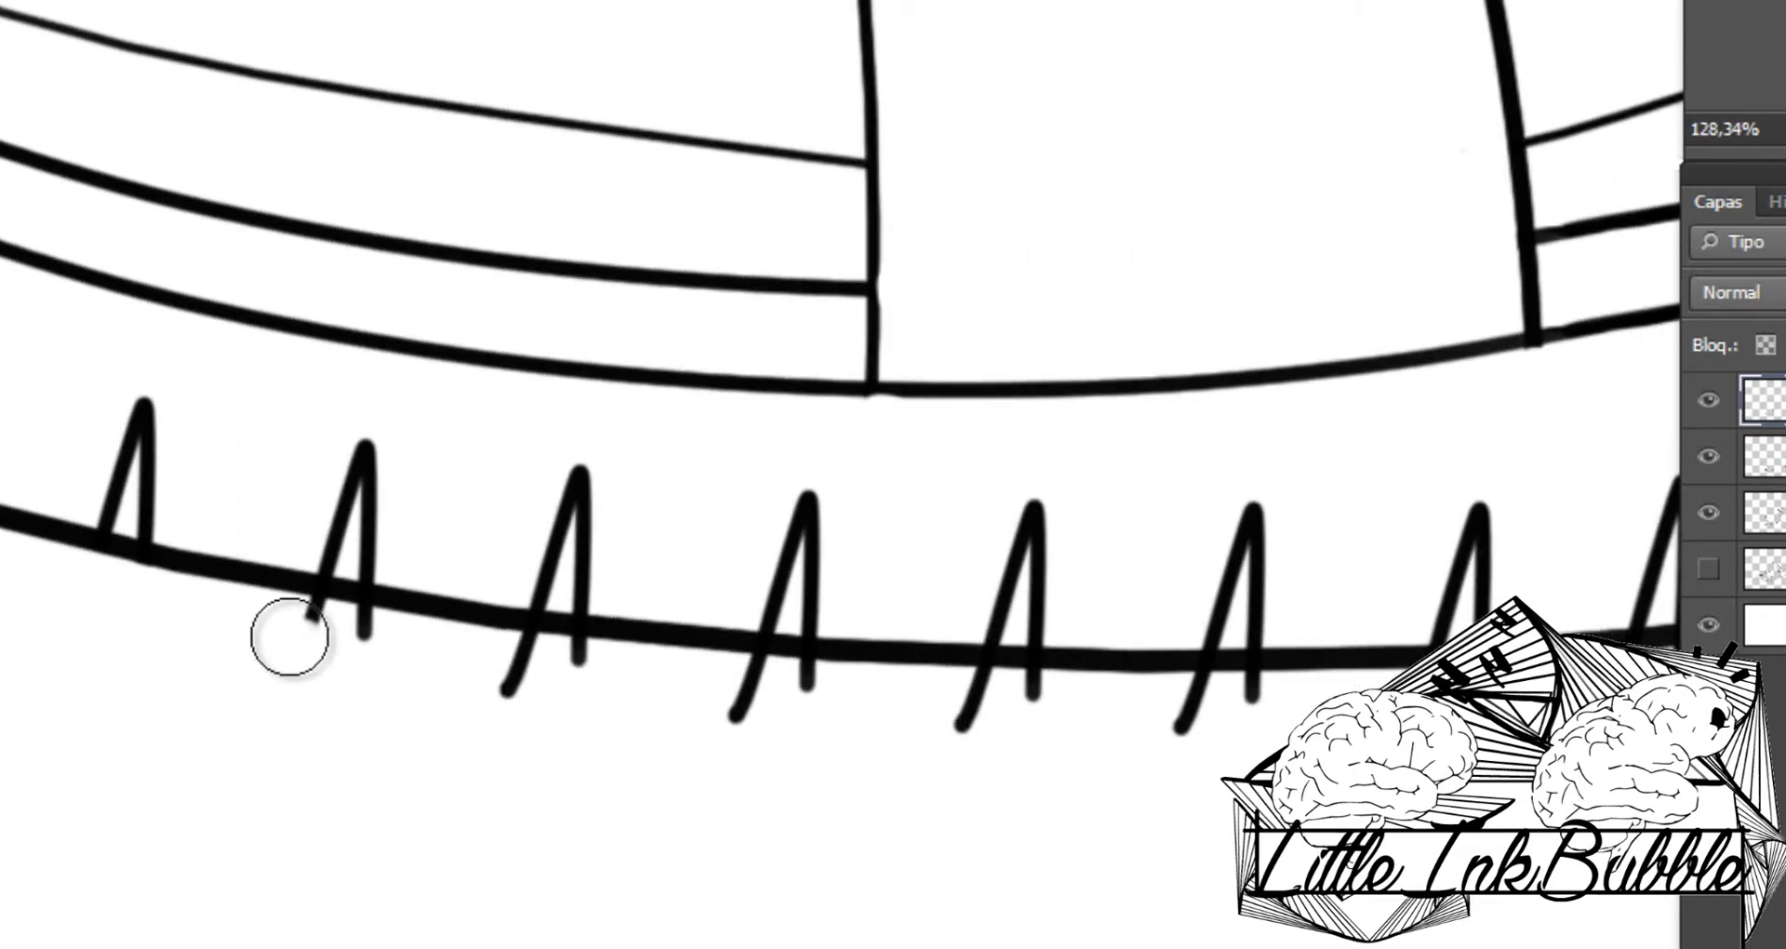
scroll(287, 630, right, 3)
scroll(750, 686, right, 5)
scroll(779, 670, right, 3)
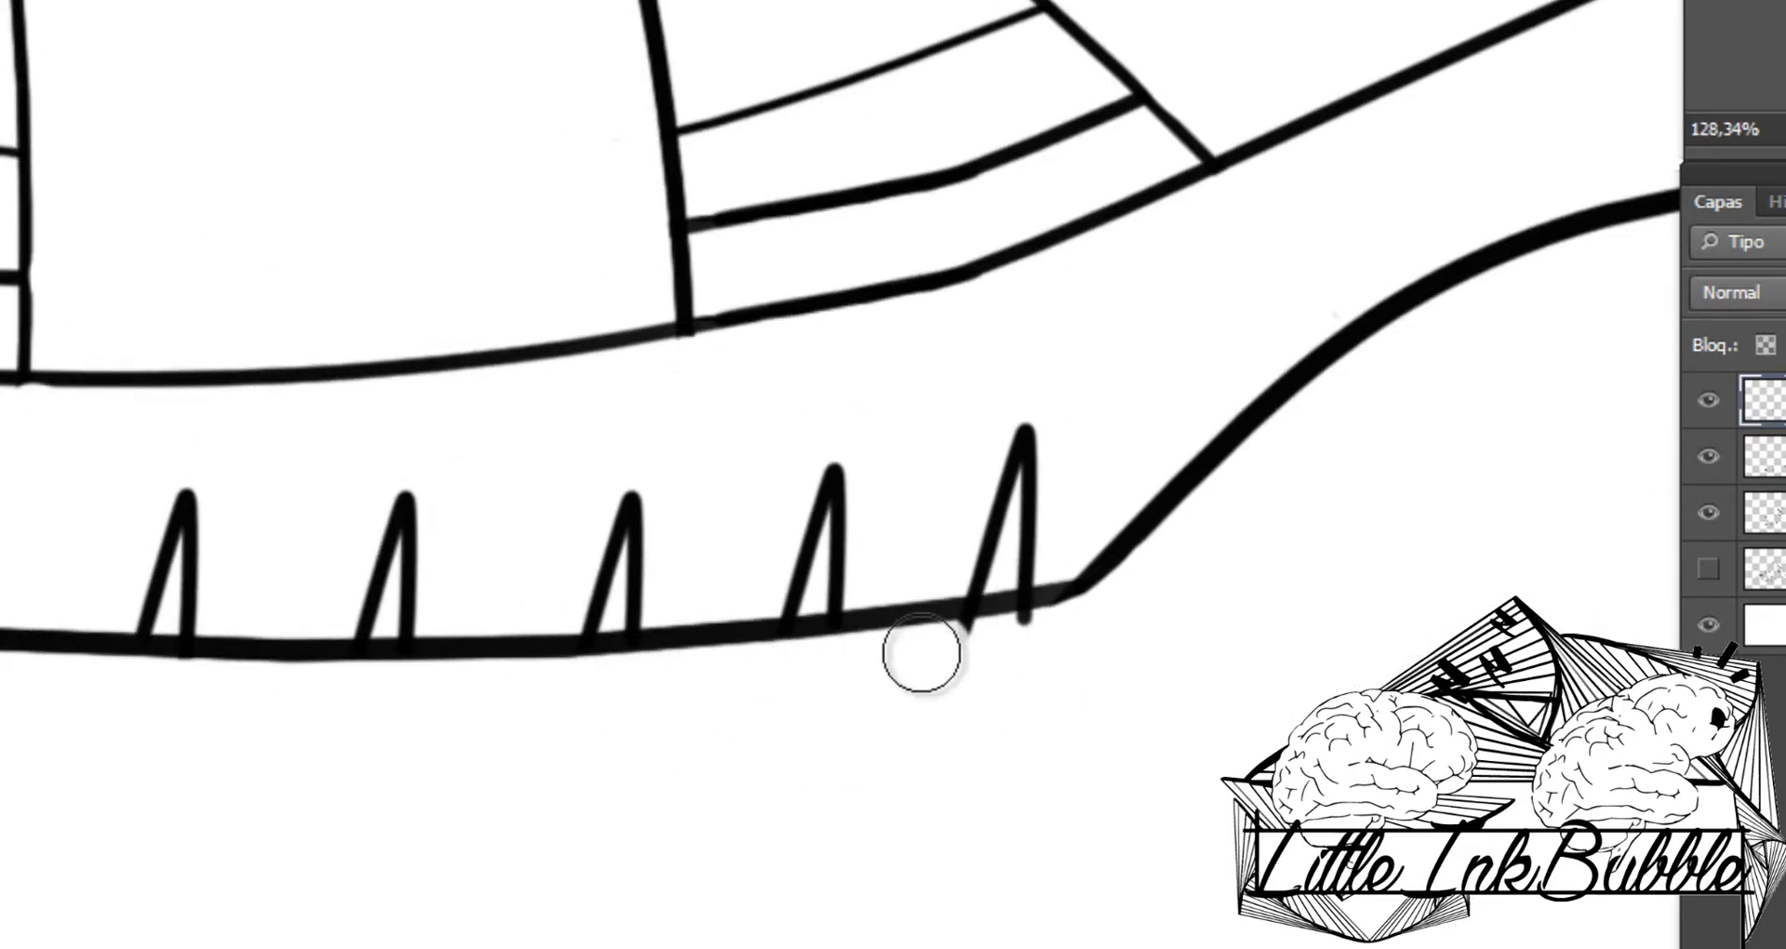
scroll(921, 651, right, 5)
scroll(881, 729, down, 3)
scroll(1069, 685, down, 3)
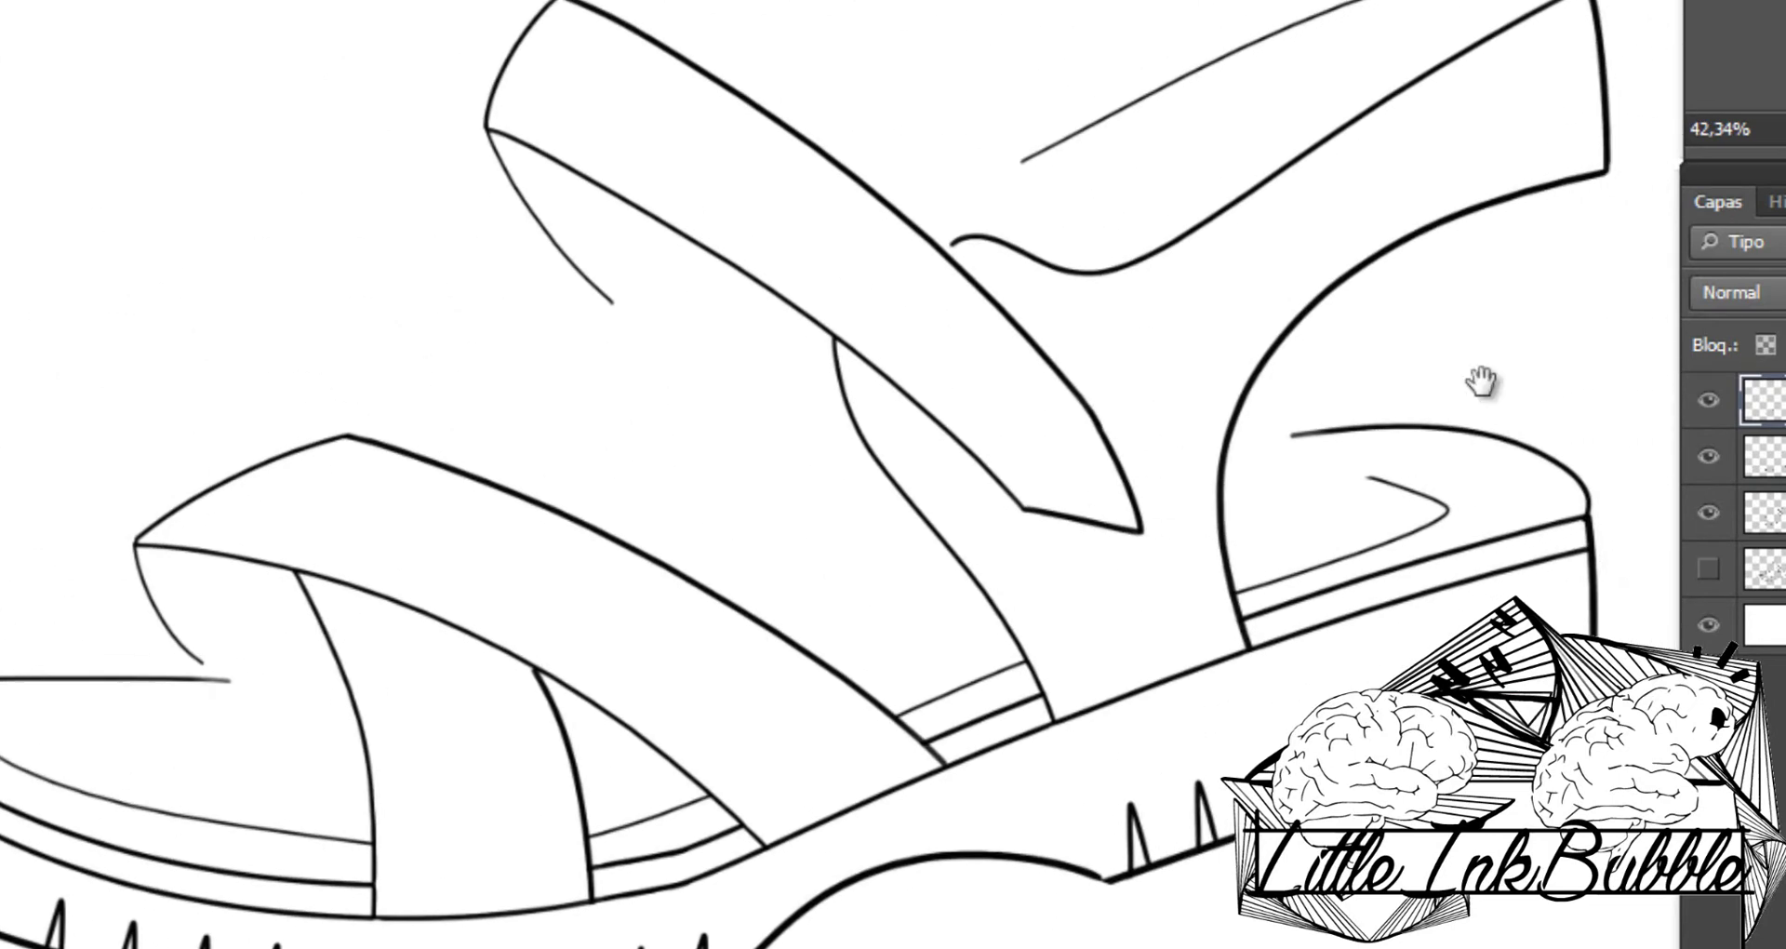
Step: Reveal the grey sketch layer and ink the strap outline over it
click(1708, 569)
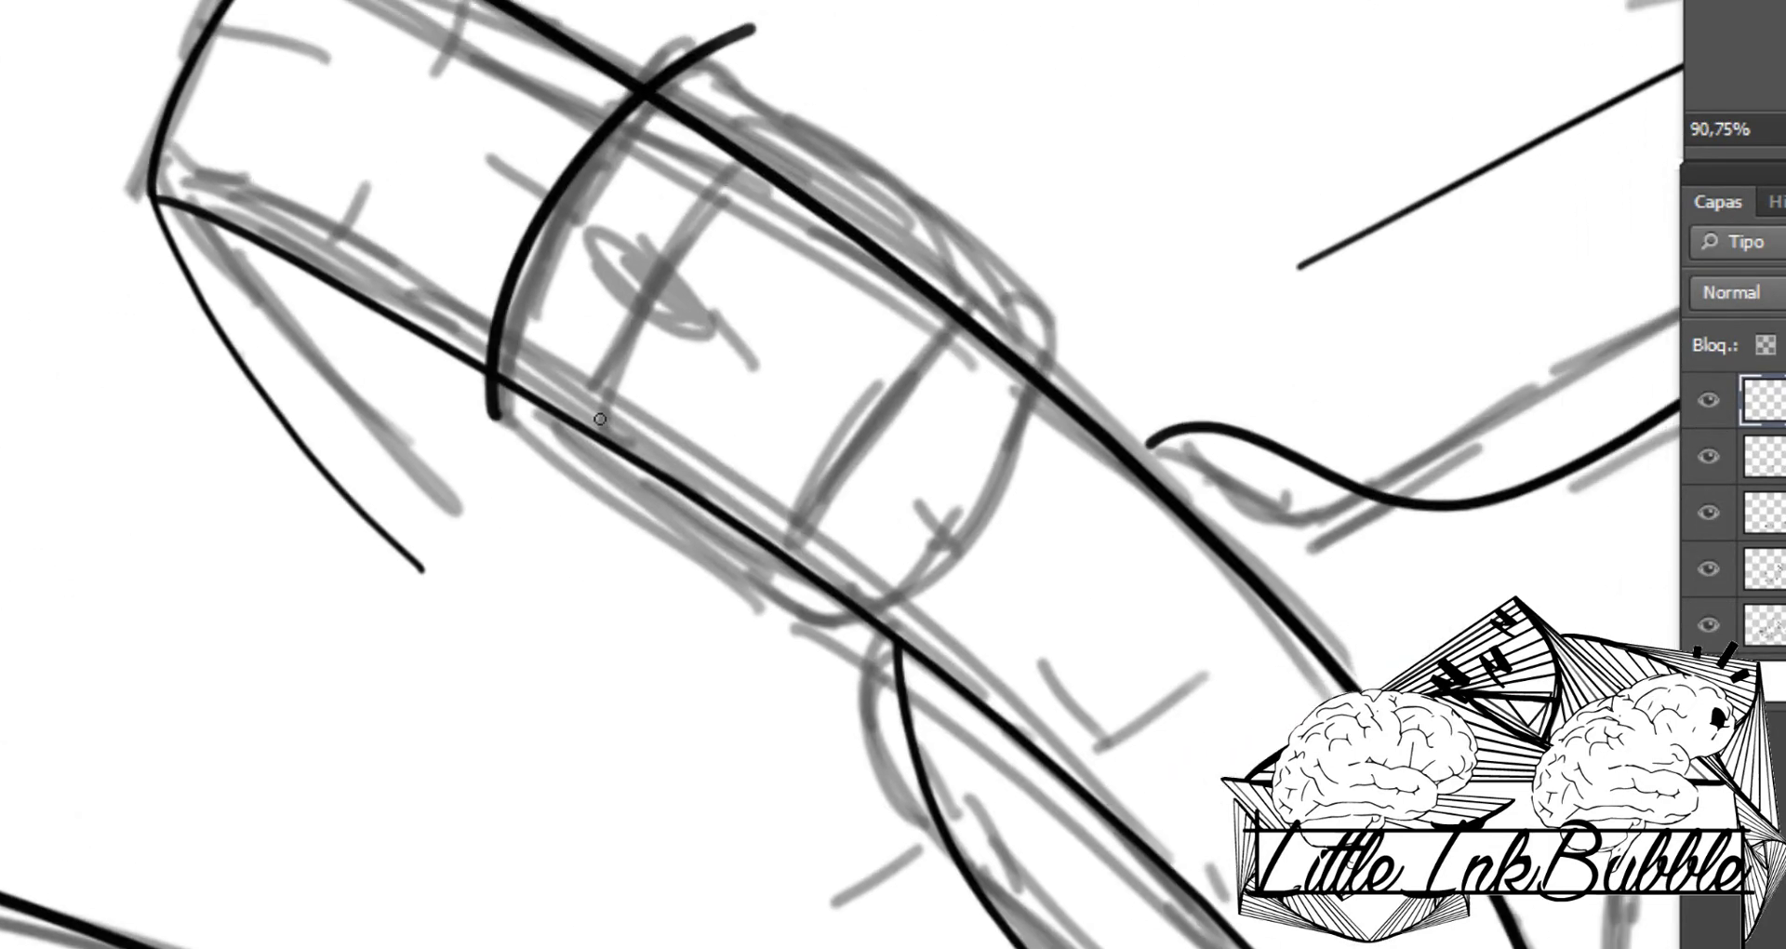
drag(493, 410, 828, 656)
mouse_move(688, 72)
mouse_down()
mouse_move(1123, 359)
mouse_move(1065, 339)
mouse_move(735, 716)
mouse_up()
key(ctrl+z)
scroll(882, 471, up, 2)
right_click(942, 445)
key(Return)
Step: Ink the curved line inside the buckle band, redrawing it slightly longer
scroll(874, 491, up, 10)
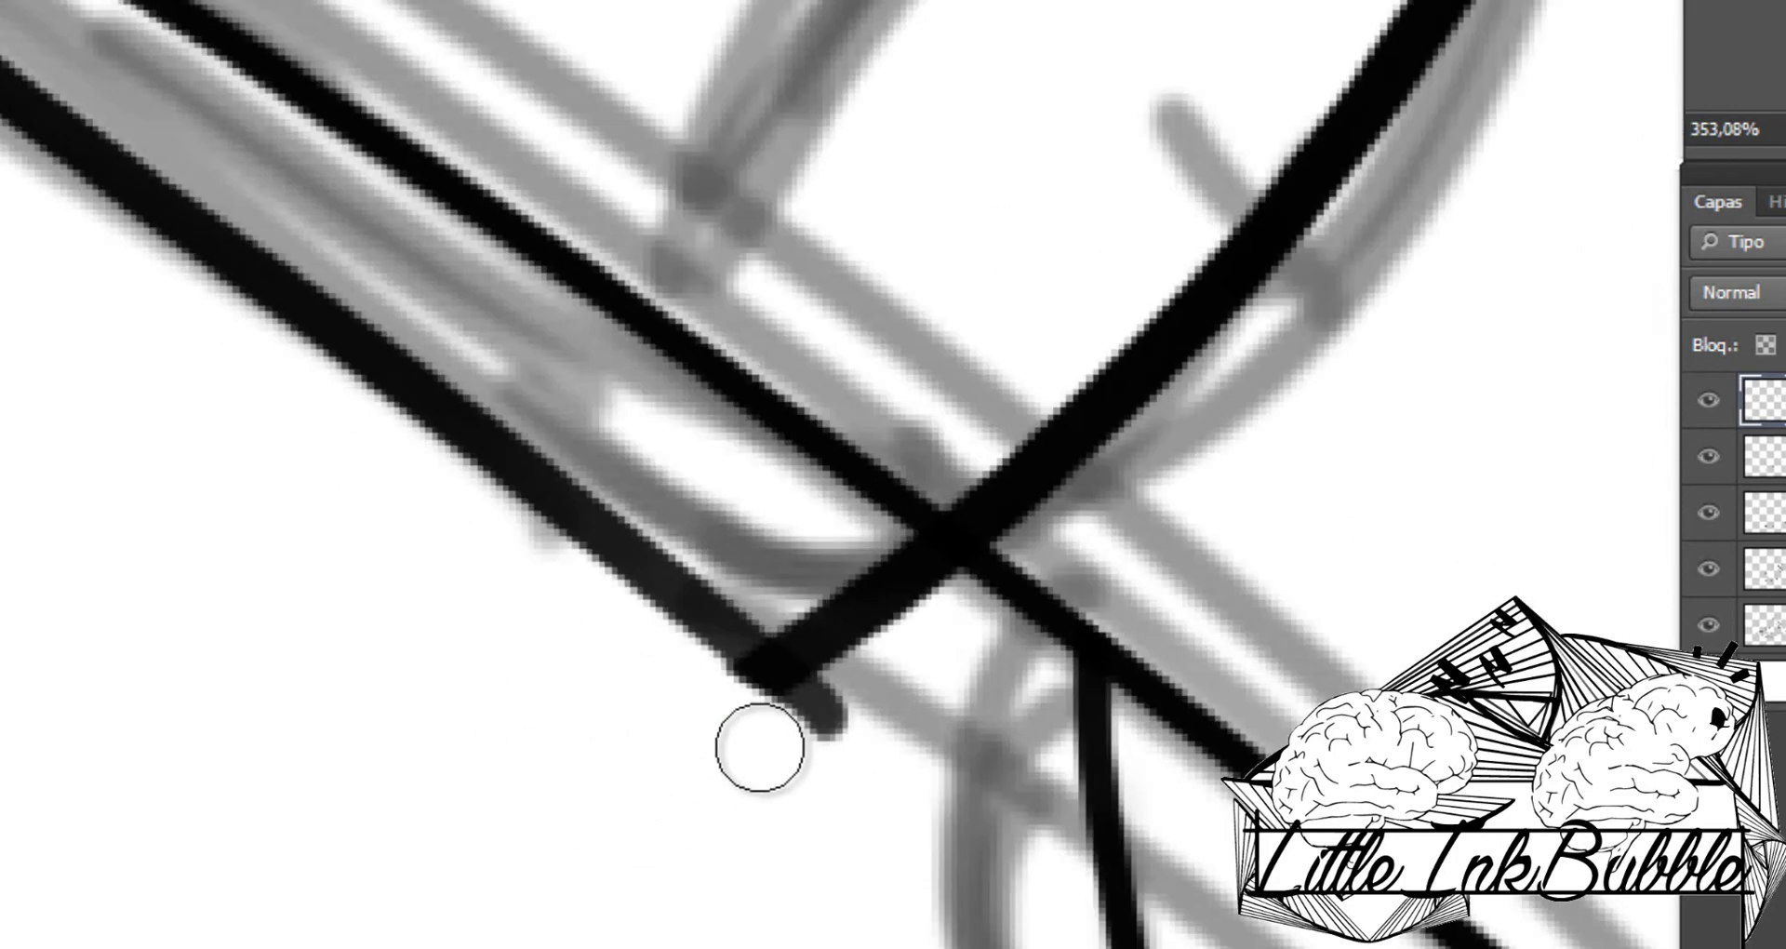
scroll(958, 427, down, 6)
scroll(881, 270, up, 6)
key(ctrl+z)
scroll(686, 286, down, 2)
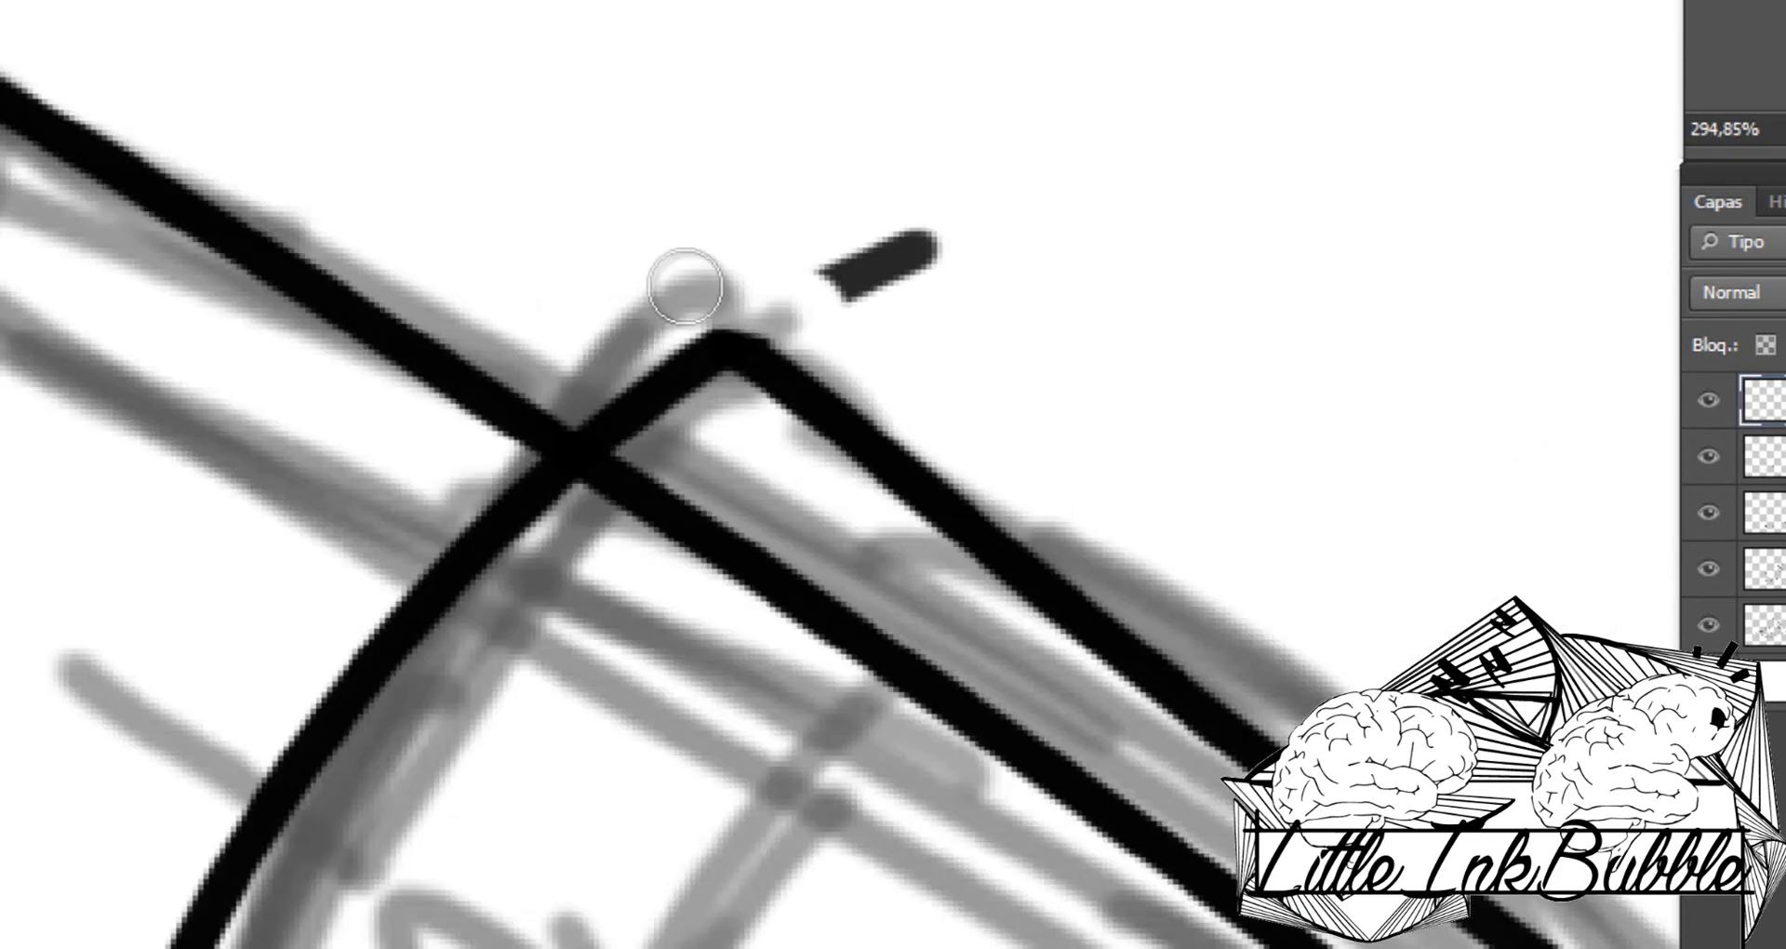
scroll(818, 270, down, 5)
scroll(873, 335, up, 5)
scroll(829, 287, down, 3)
drag(703, 460, 856, 146)
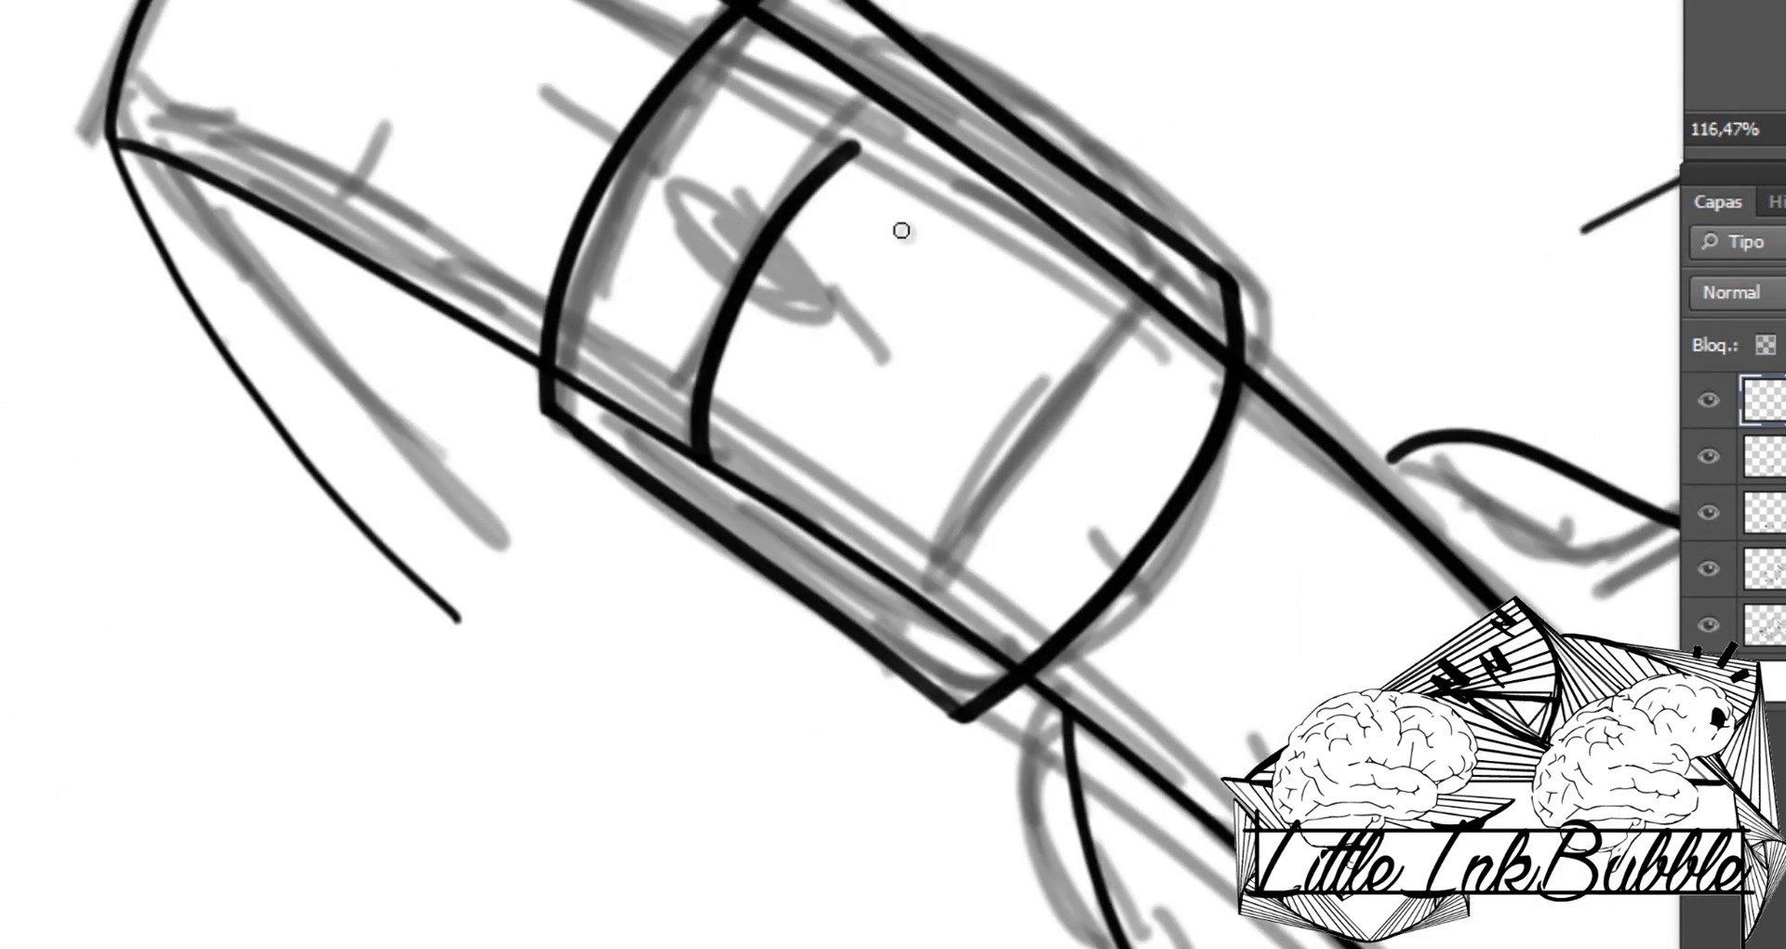
key(ctrl+z)
drag(702, 447, 888, 89)
Step: With a 2 px brush, draw the thin inner buckle lines and curved inner frame side
right_click(815, 252)
text(2)
key(Return)
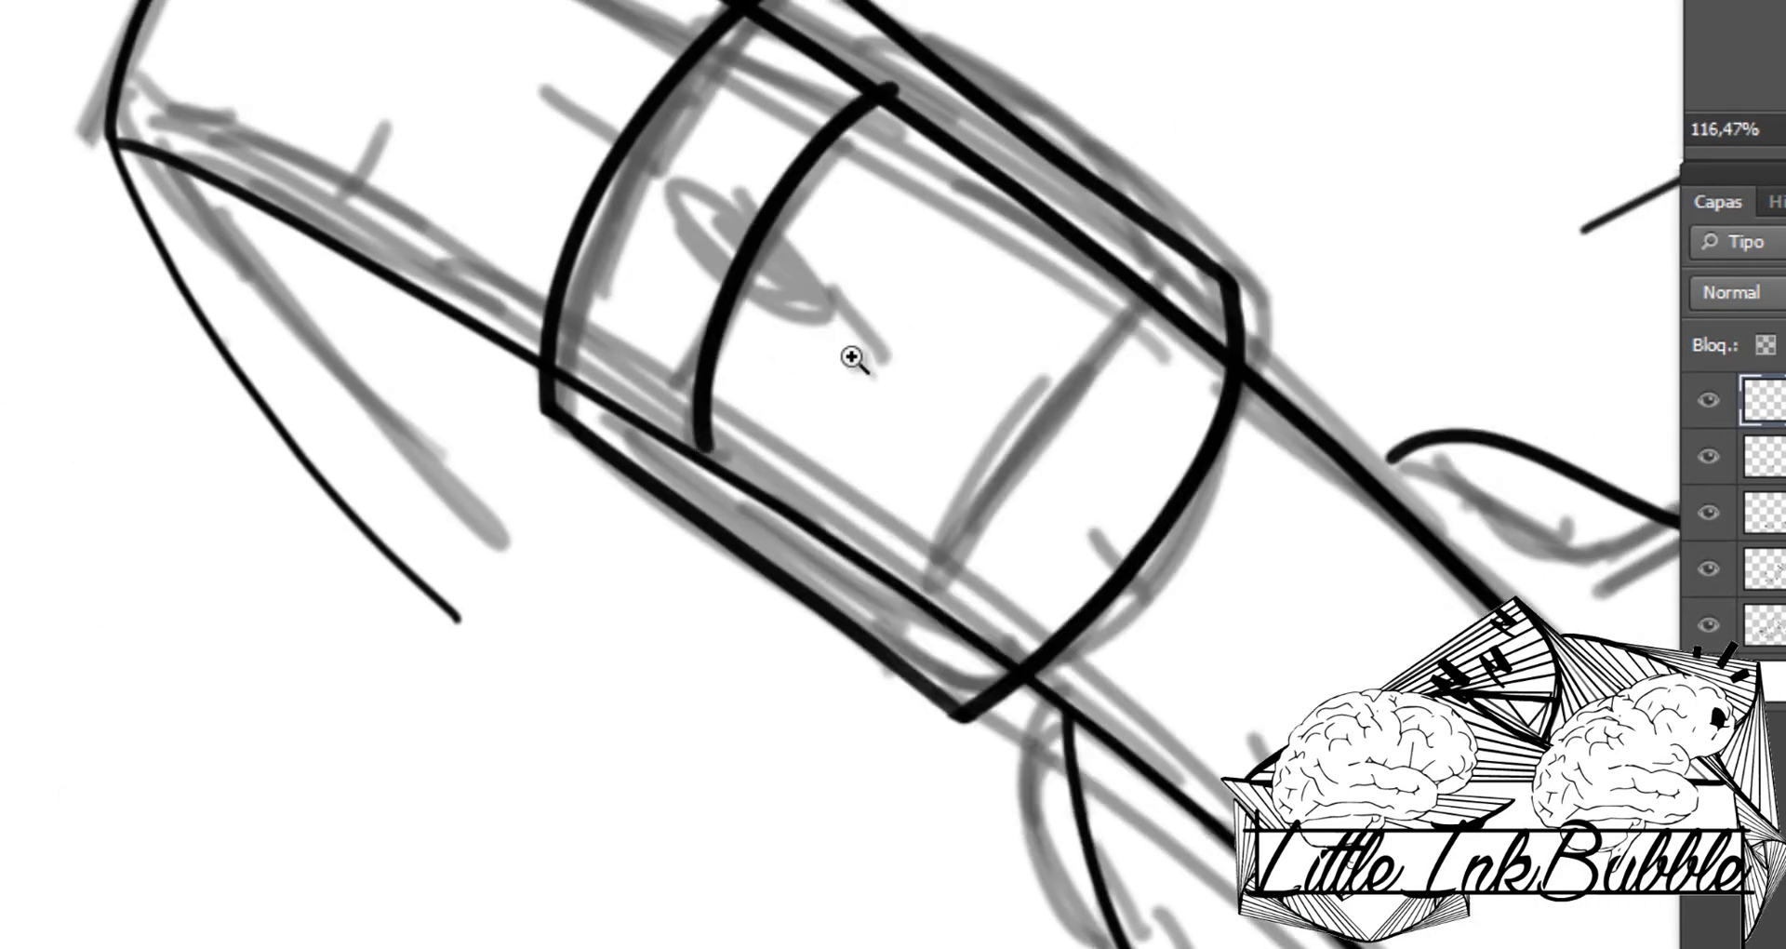
scroll(849, 355, up, 2)
drag(651, 466, 954, 641)
mouse_move(932, 25)
mouse_down()
mouse_move(1228, 319)
mouse_move(981, 611)
mouse_up()
right_click(1228, 319)
key(Return)
key(ctrl+z)
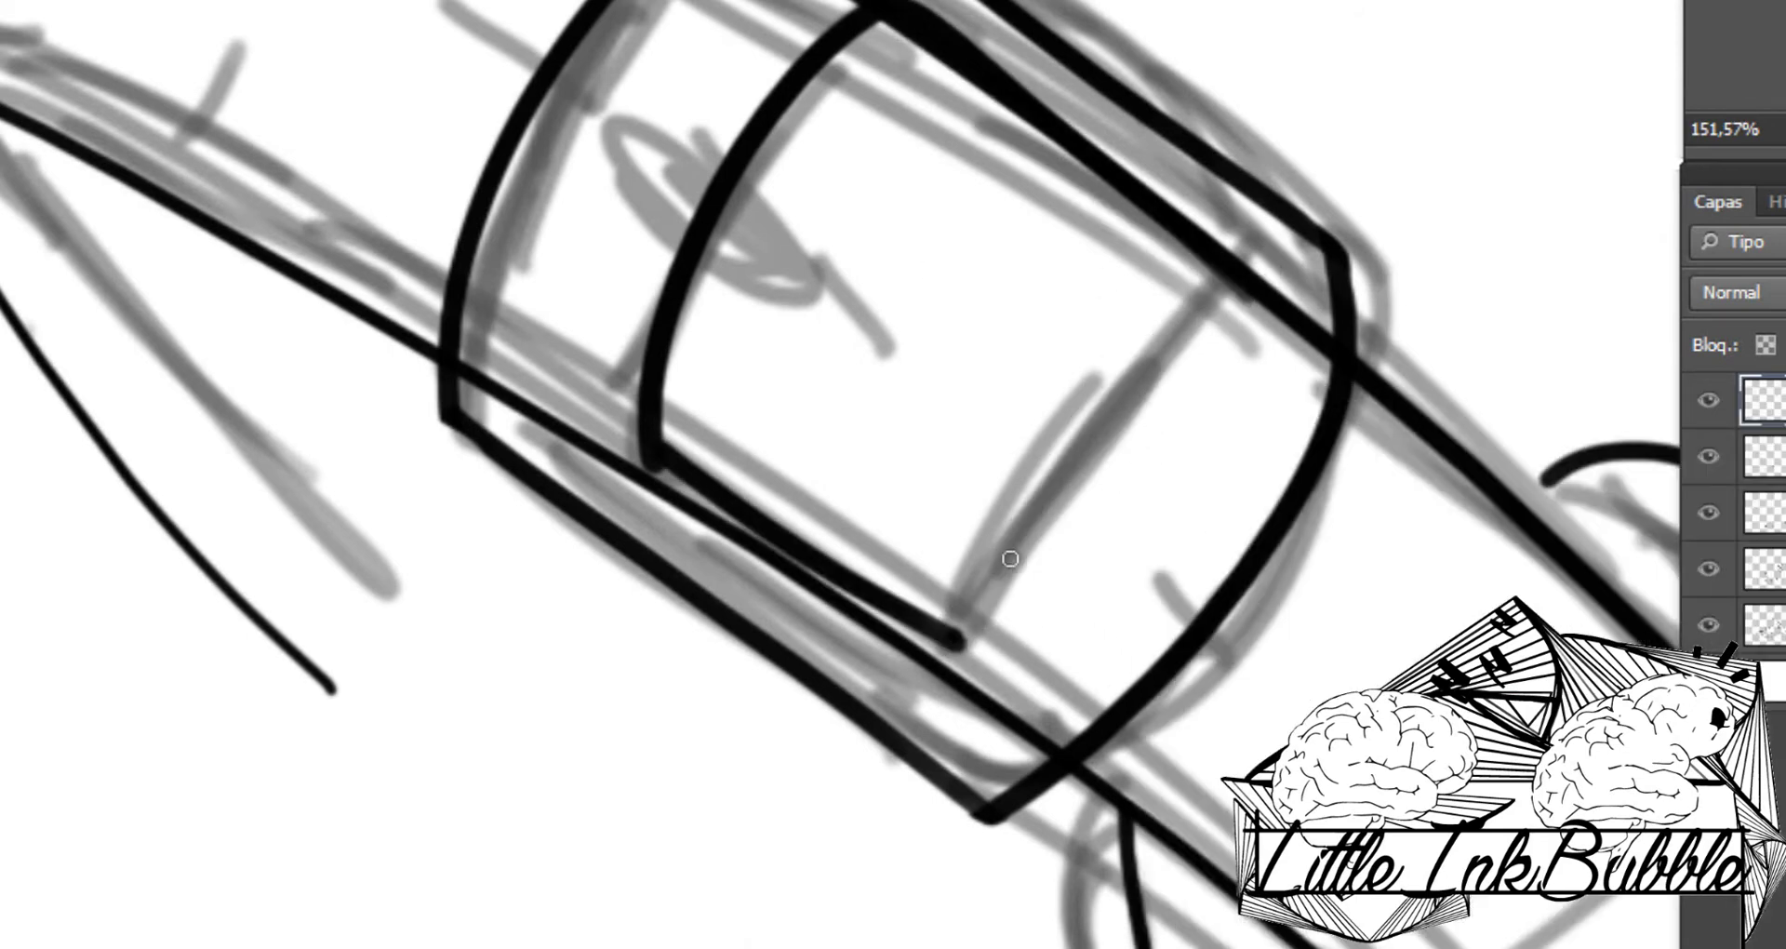
drag(1226, 278, 944, 629)
Step: Hide both grey sketch layers and reposition the buckle's inner outline on its ink layer
scroll(1085, 509, down, 1)
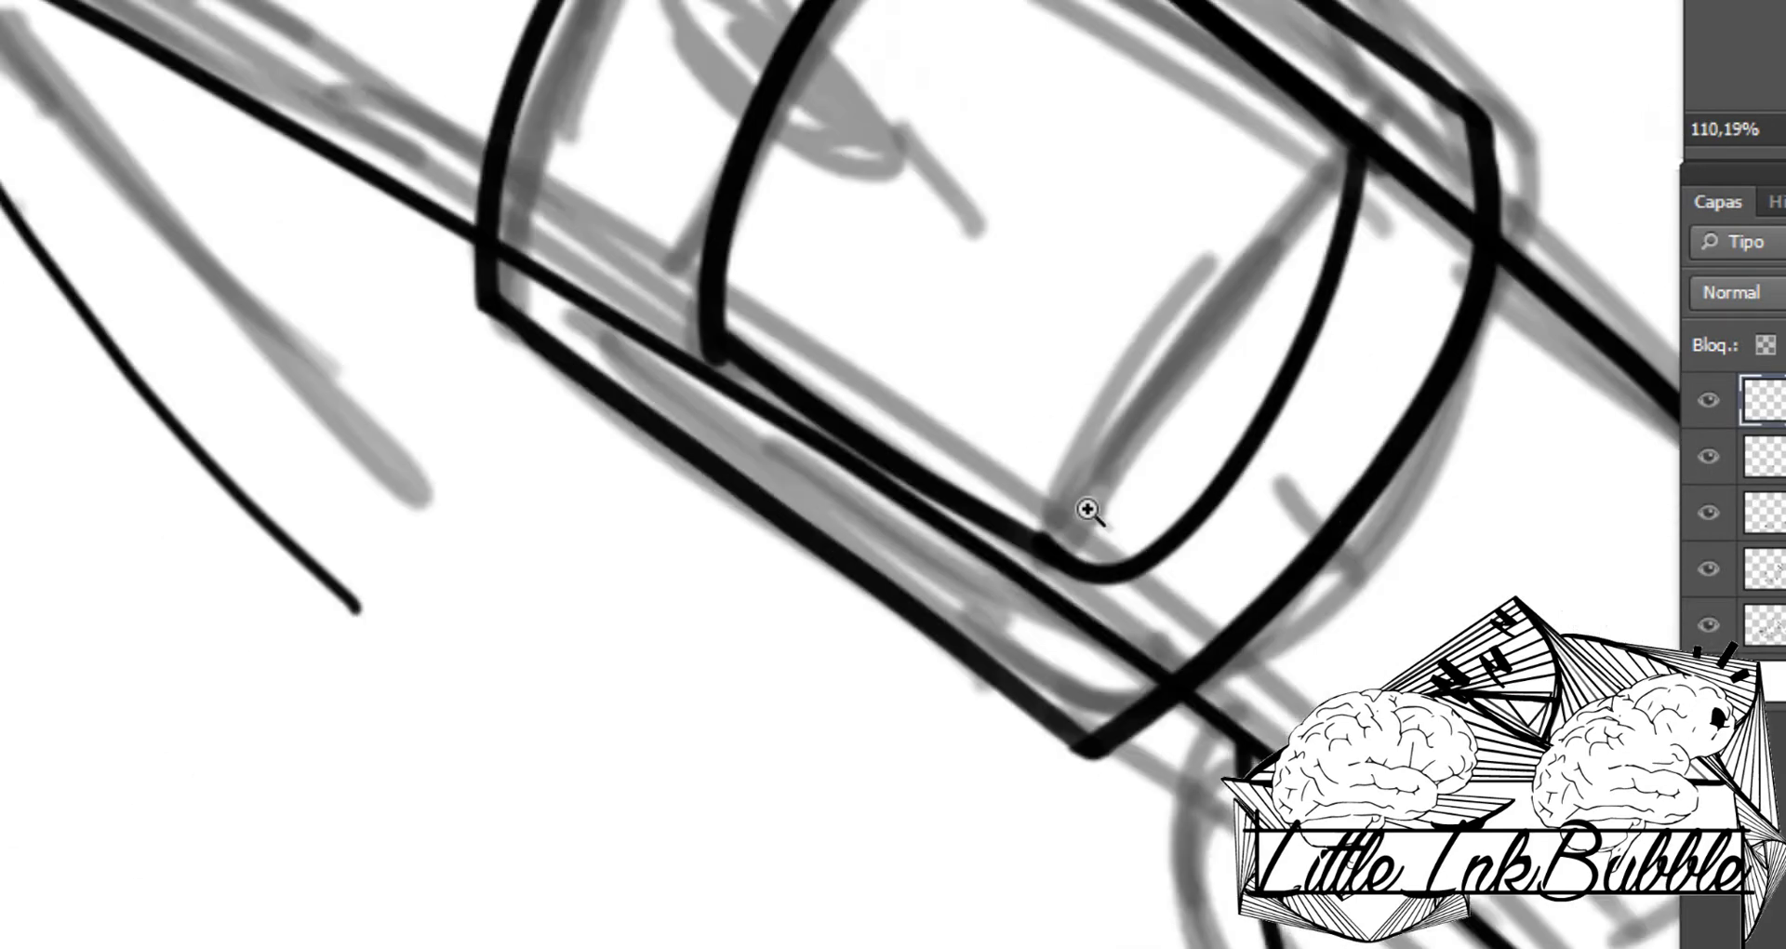
scroll(997, 518, up, 4)
scroll(1092, 319, down, 3)
scroll(630, 324, up, 2)
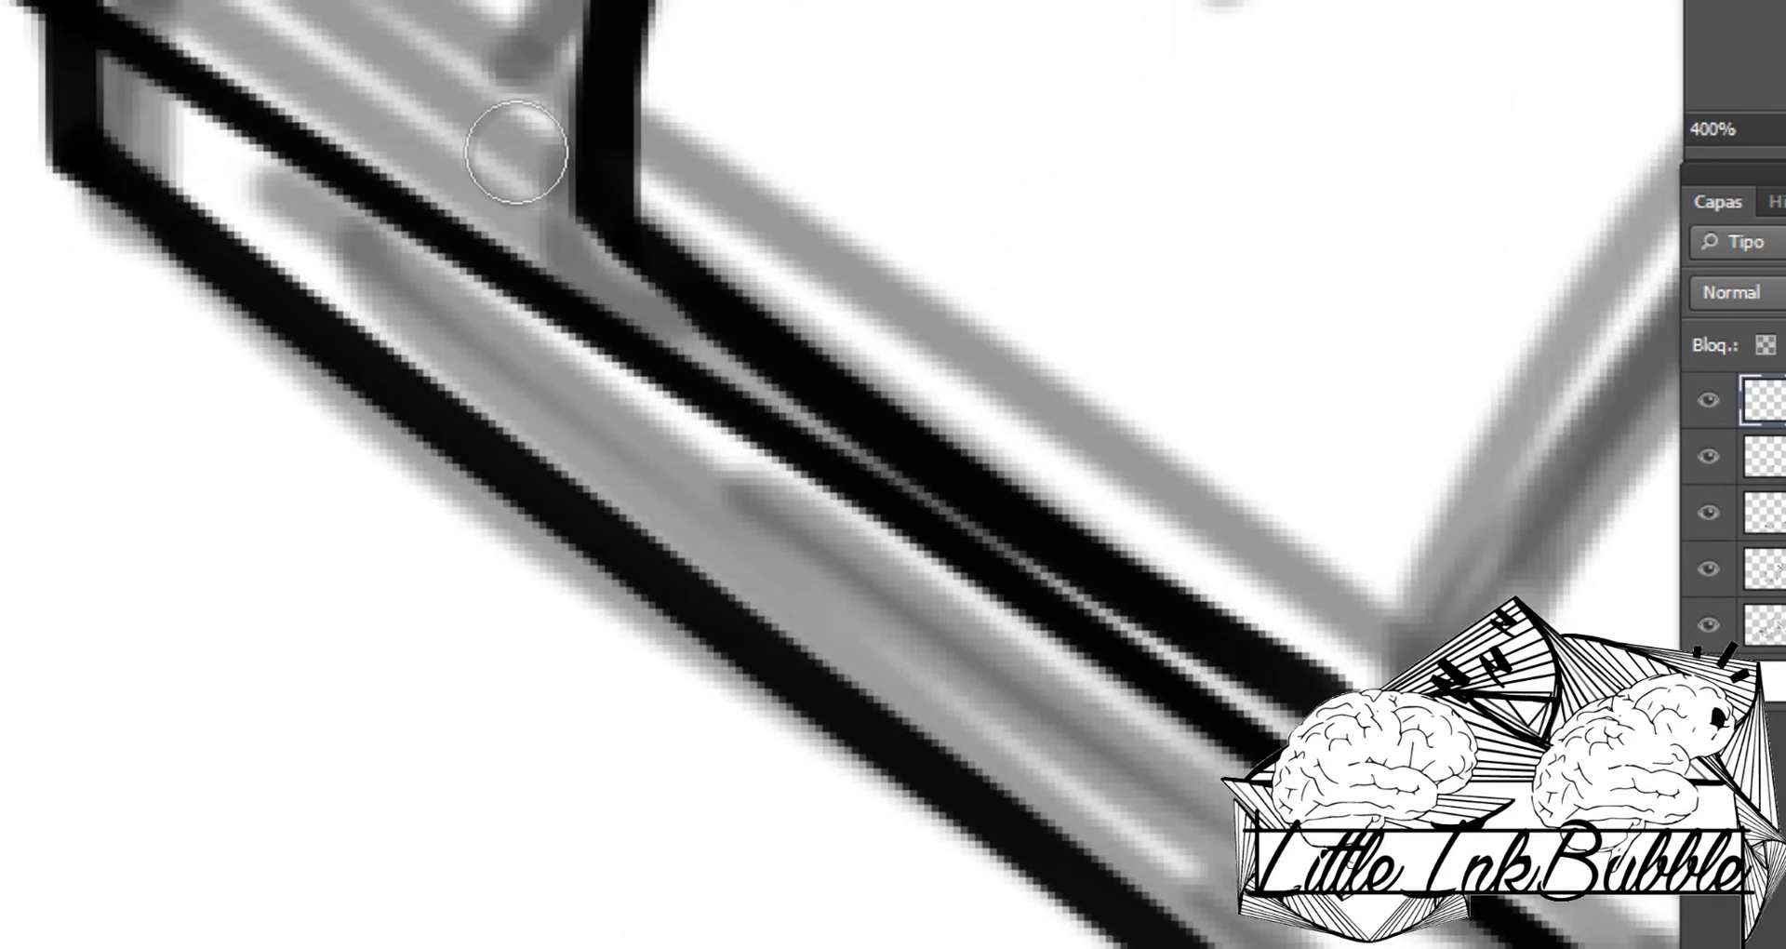
scroll(680, 106, down, 2)
click(1708, 512)
click(1763, 568)
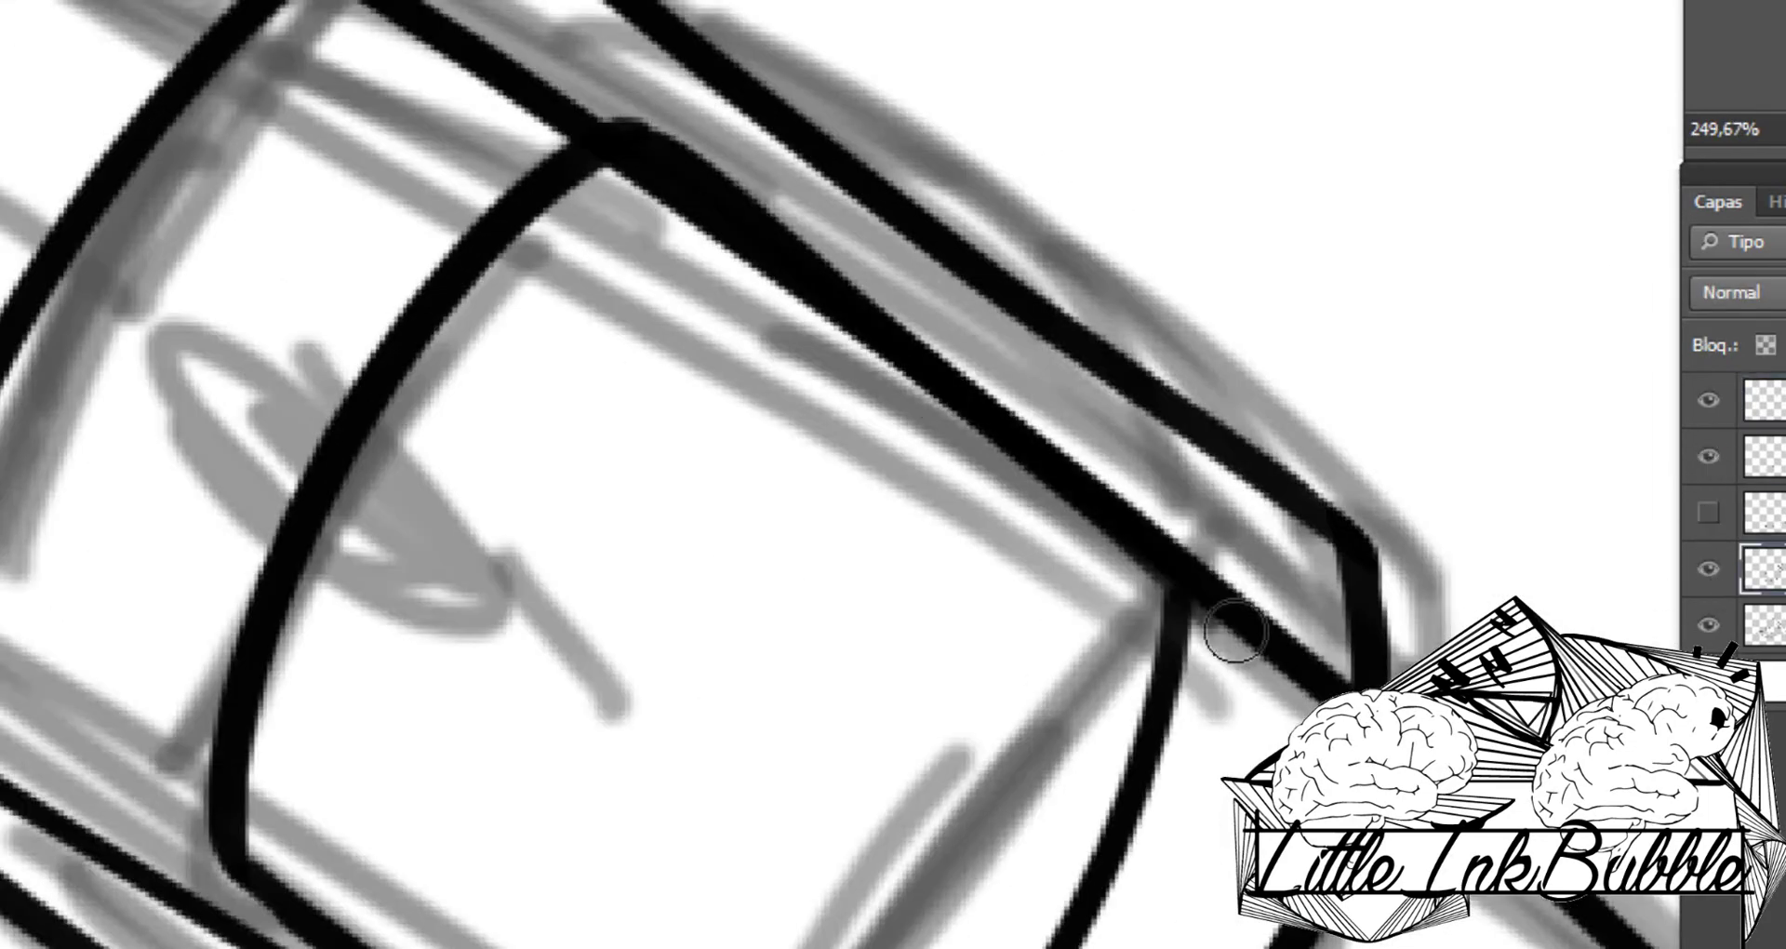
click(1708, 624)
drag(491, 140, 1287, 390)
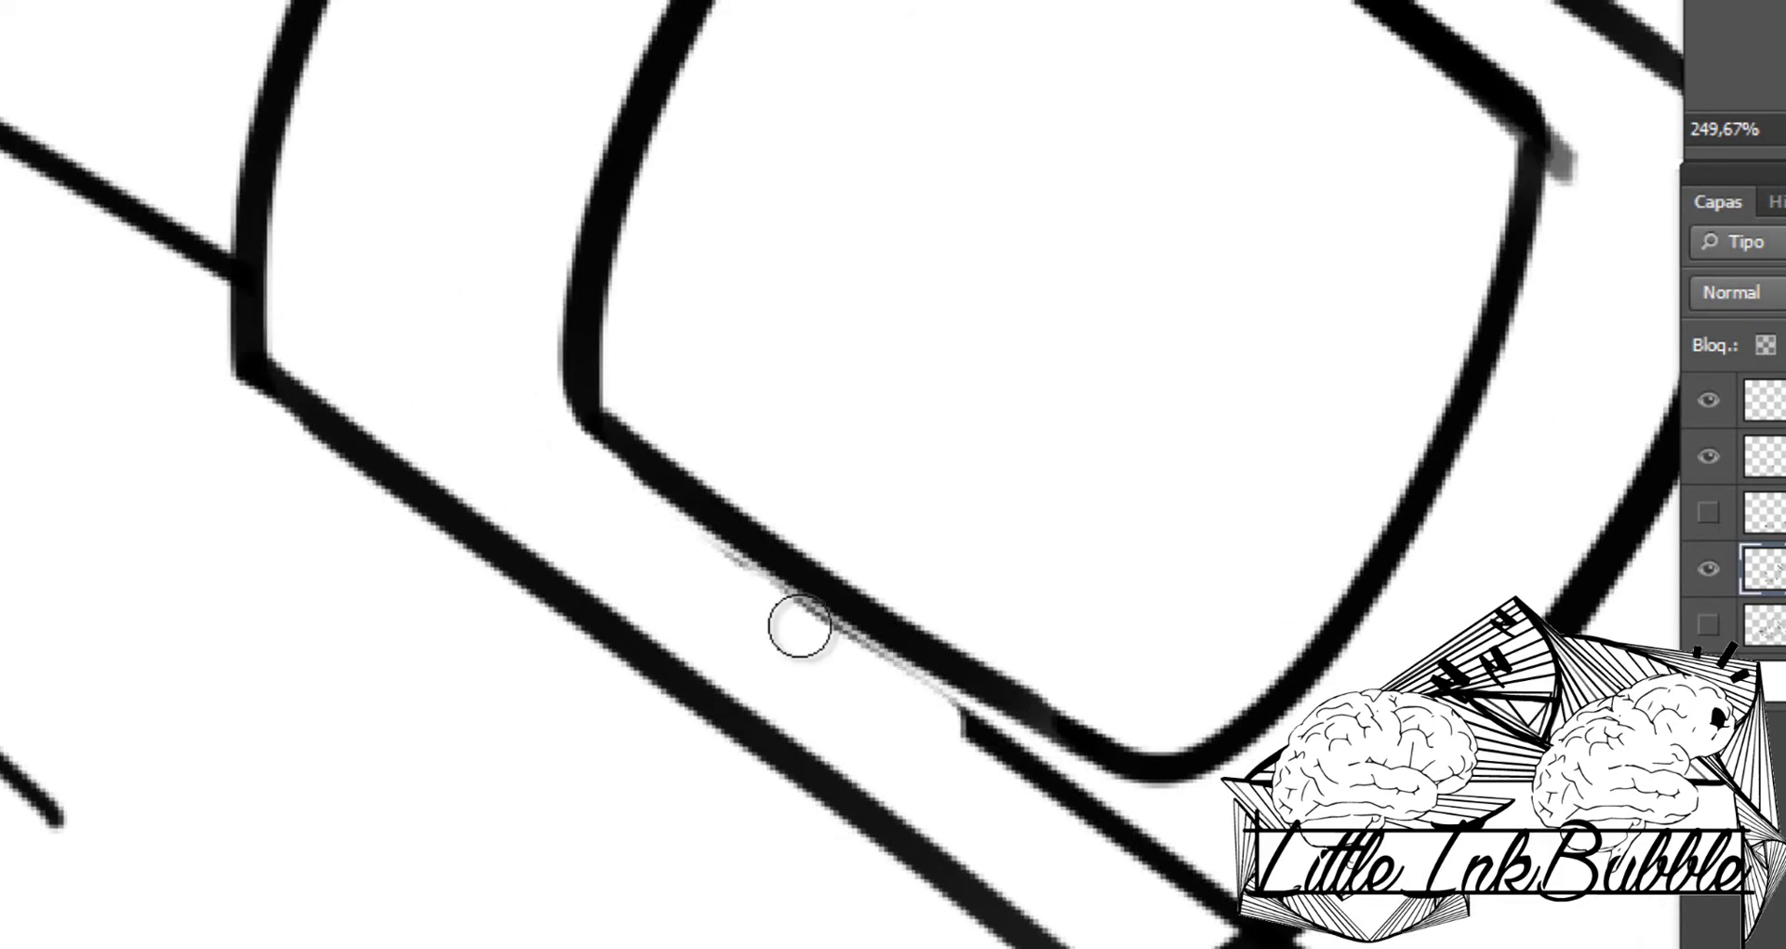
Step: Draw the elongated oval prong loop across the buckle
scroll(1209, 316, down, 2)
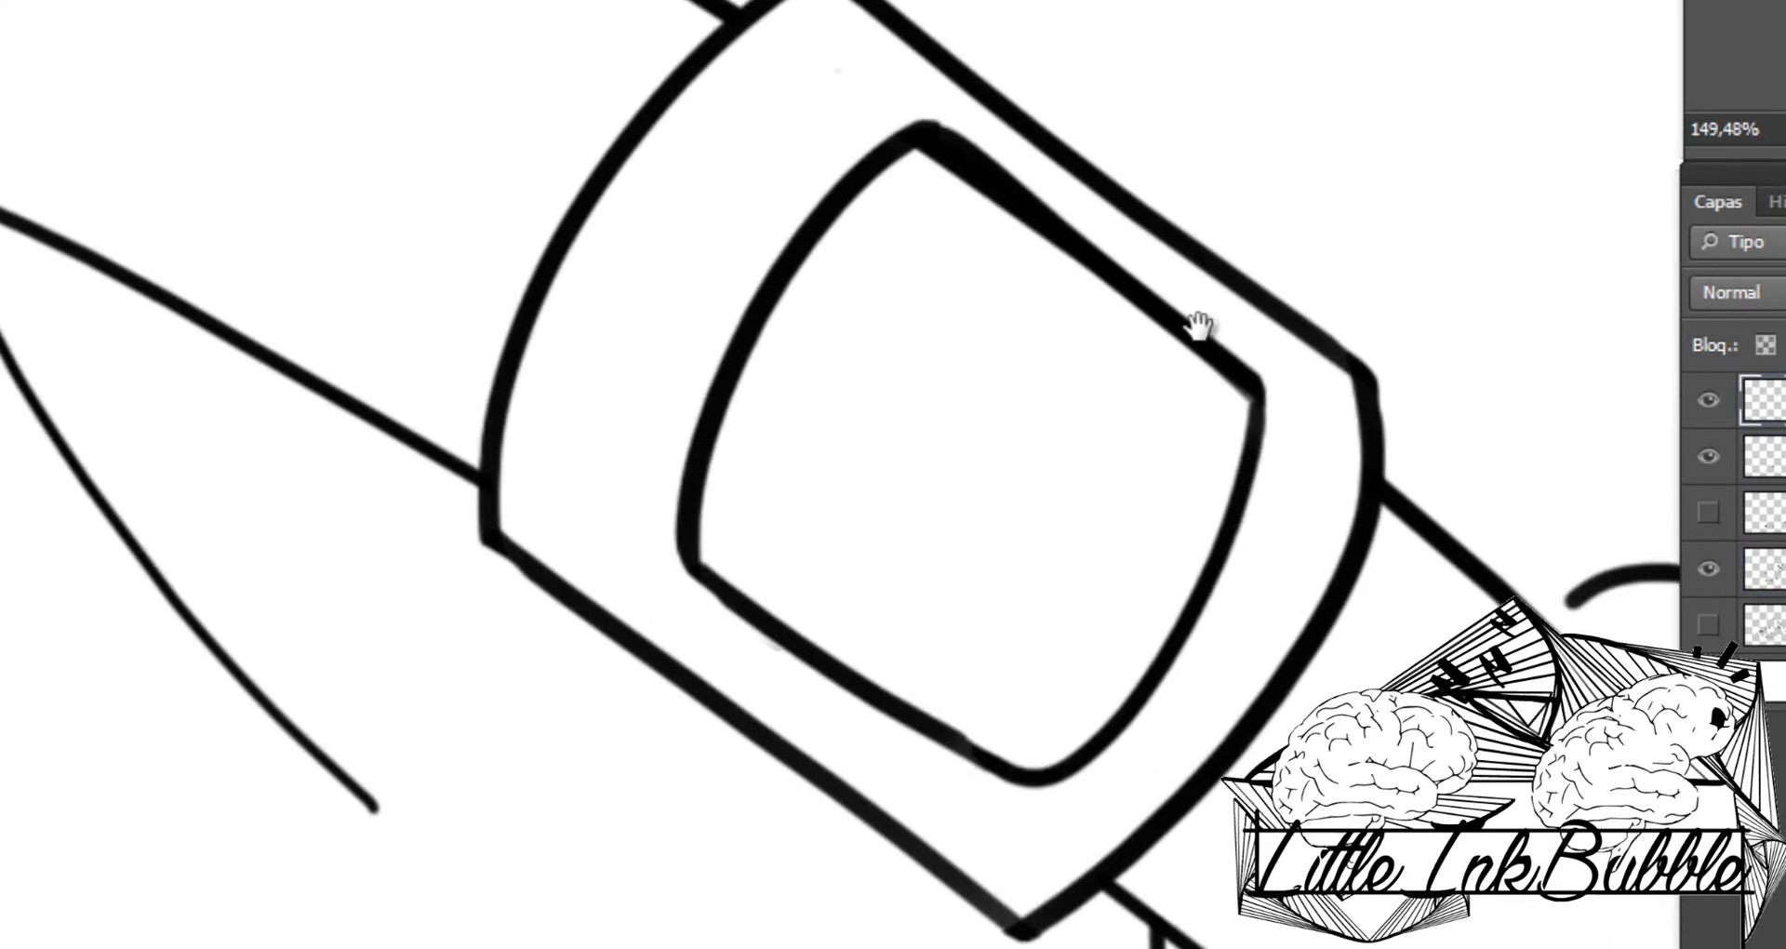
scroll(769, 259, down, 3)
scroll(882, 389, up, 2)
drag(882, 389, 707, 261)
scroll(882, 389, up, 3)
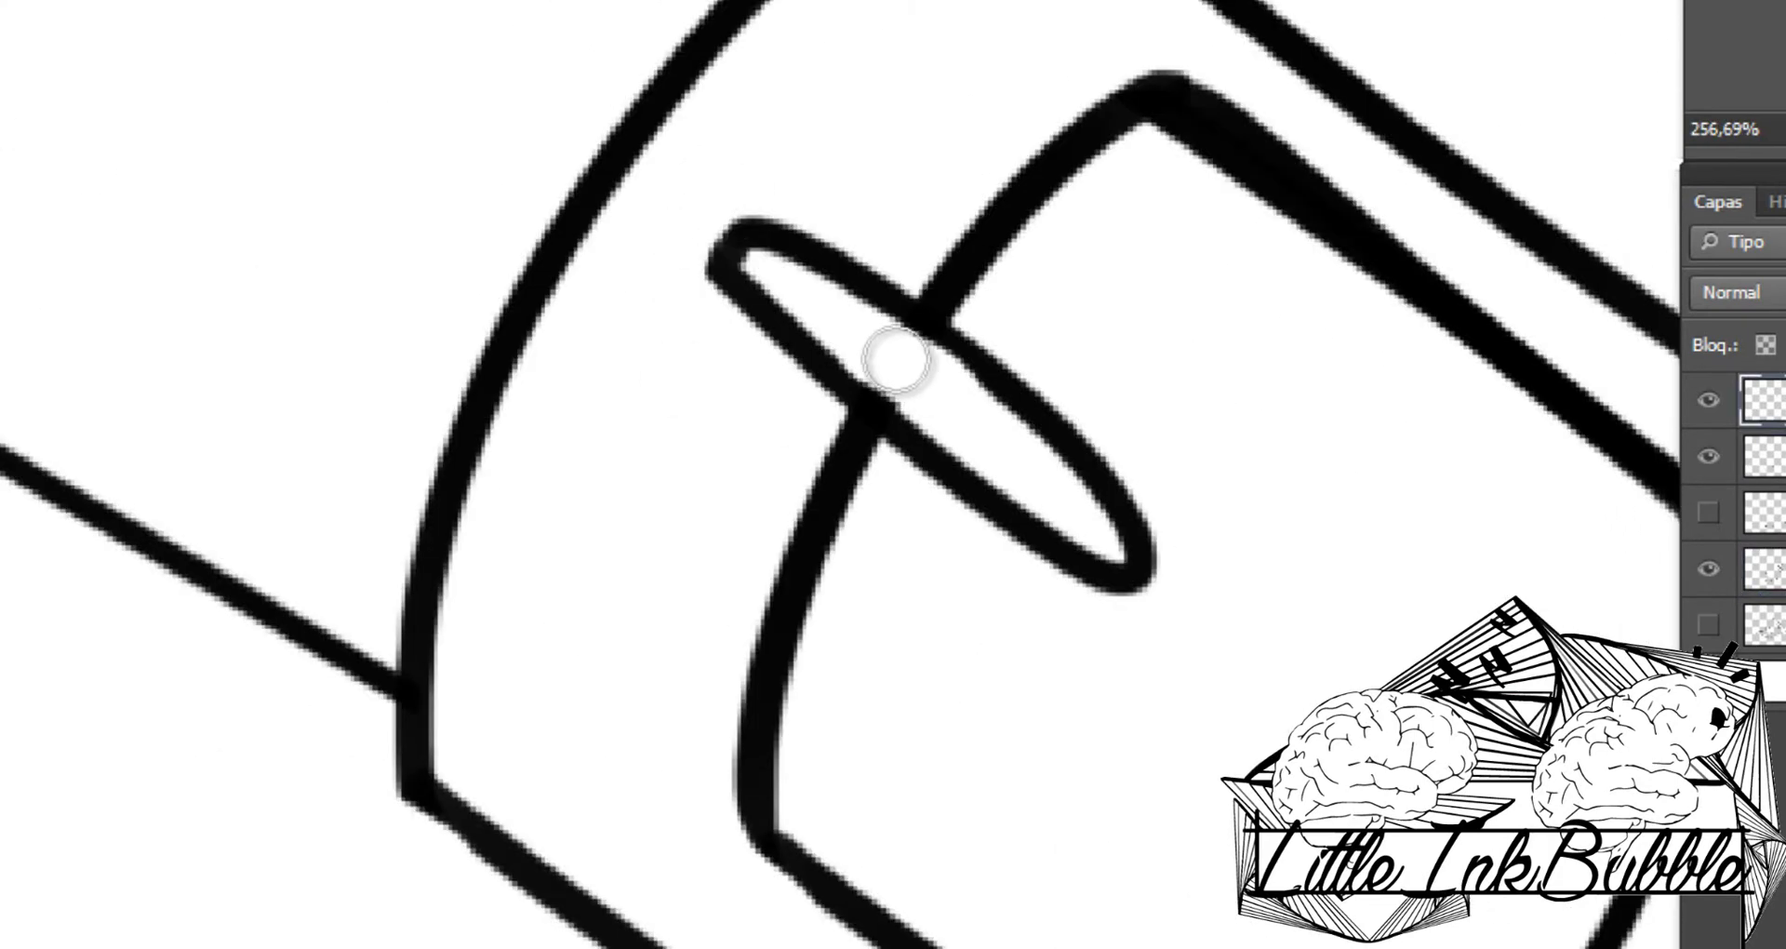
scroll(917, 372, up, 2)
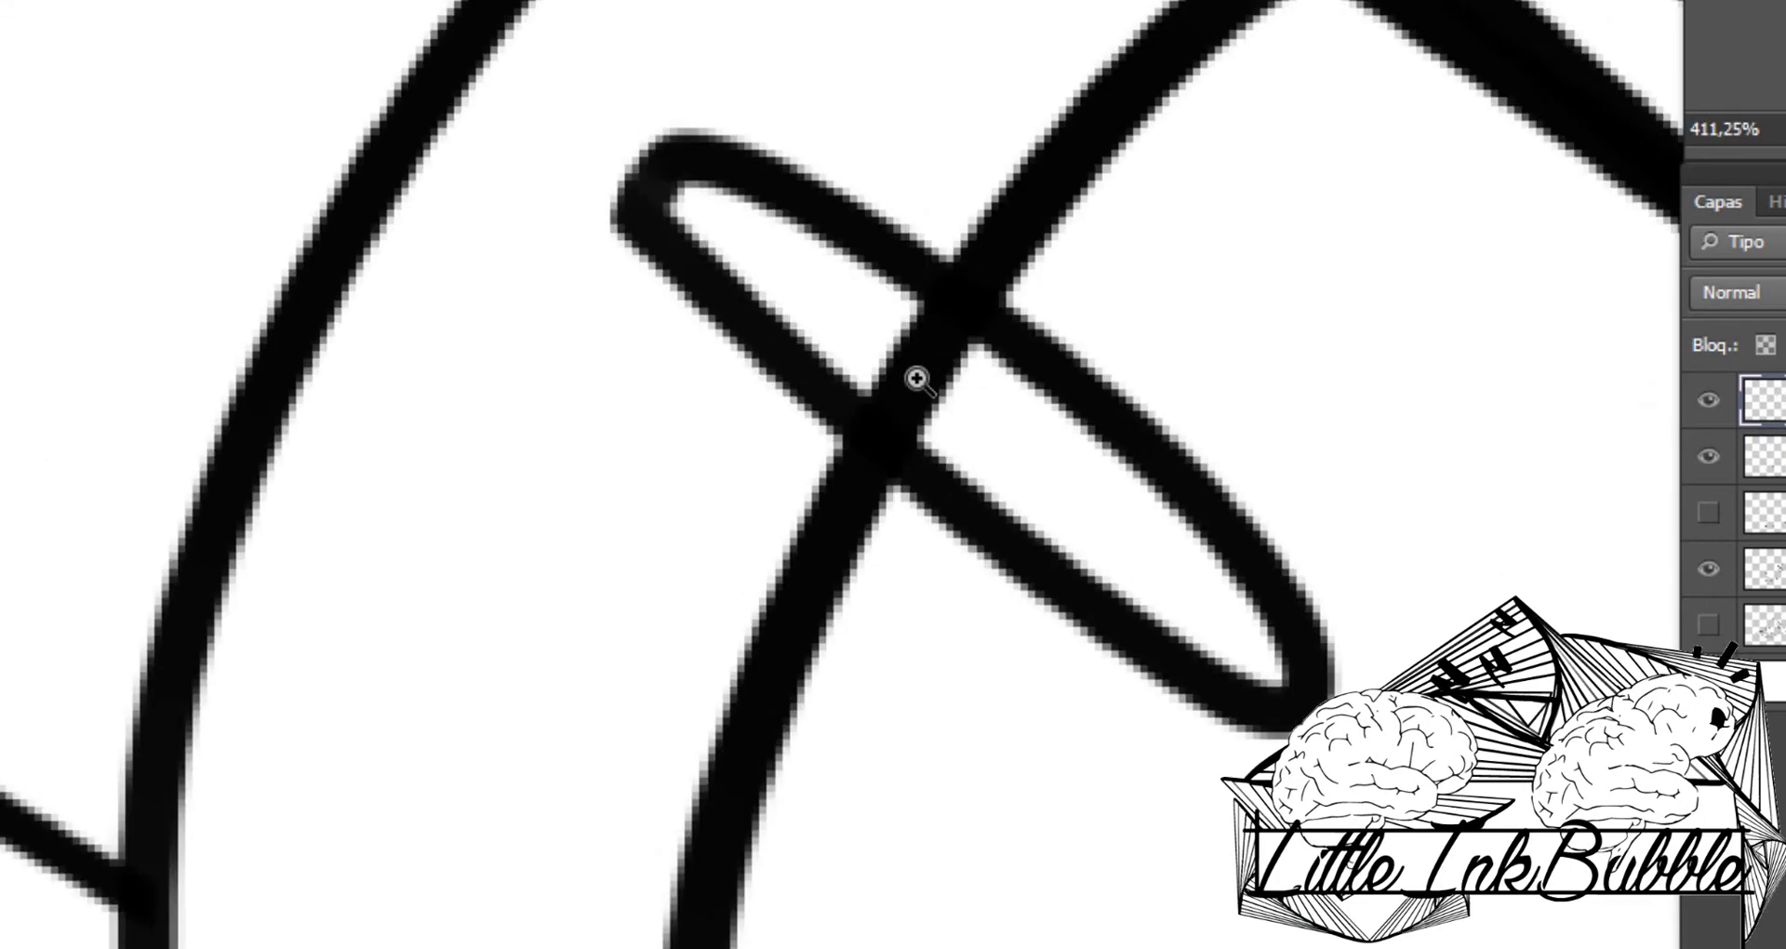
scroll(931, 316, up, 2)
scroll(935, 438, down, 3)
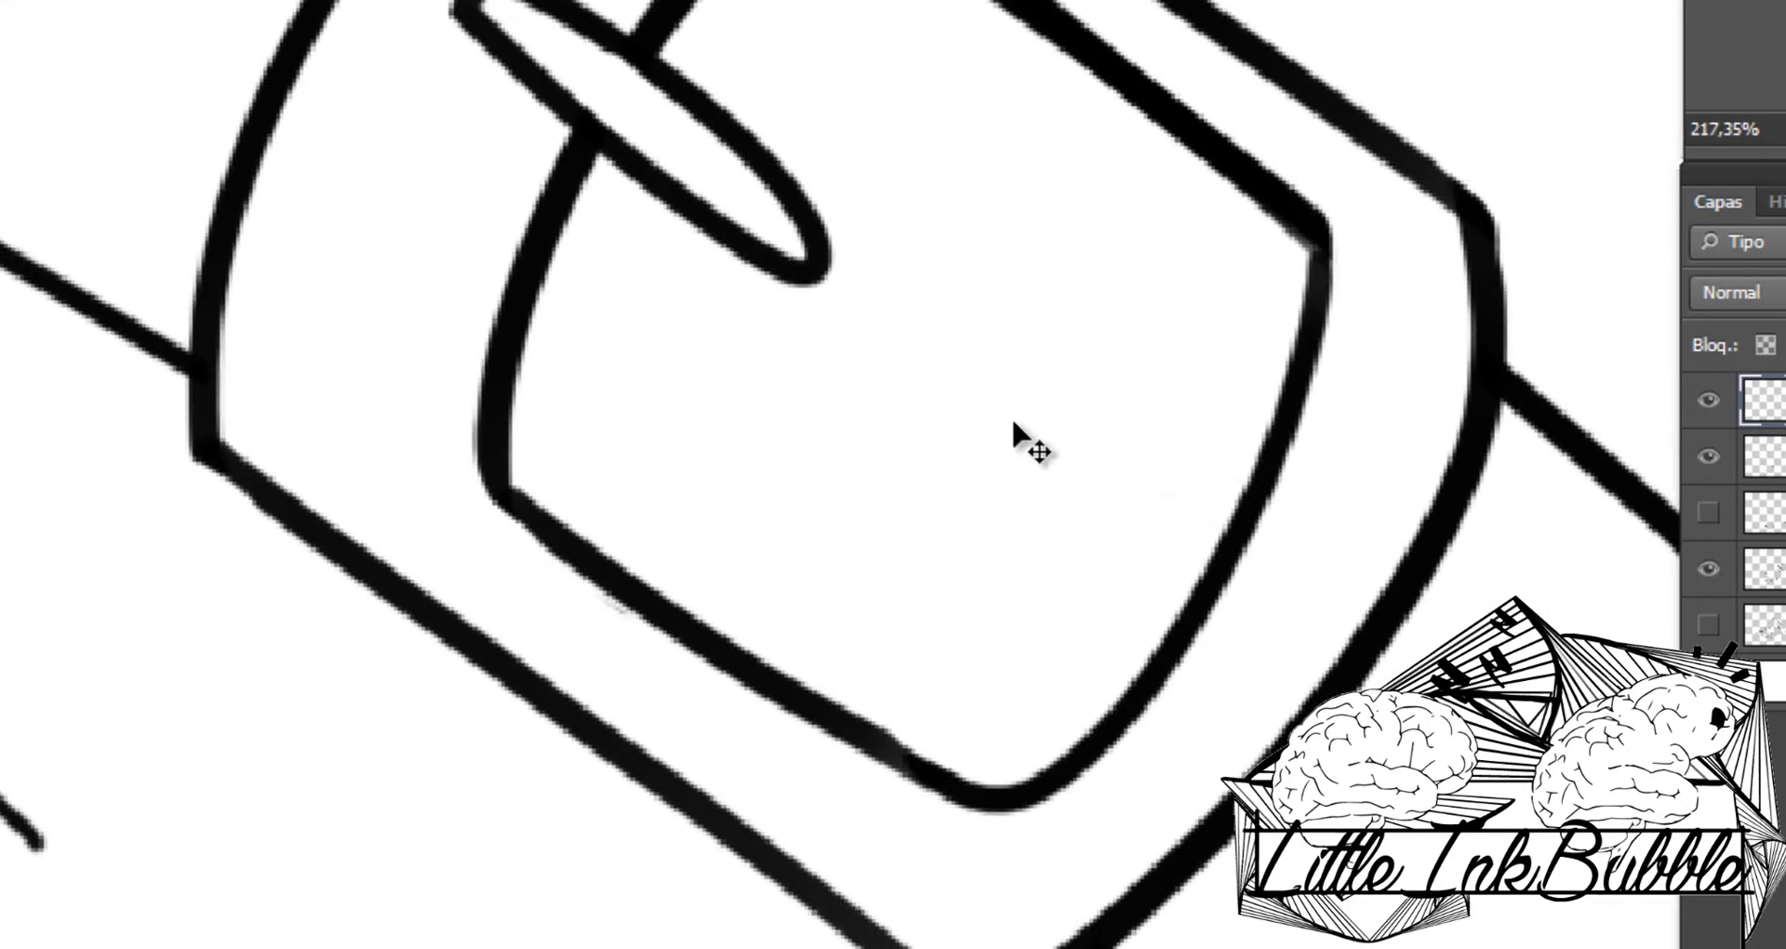
scroll(1024, 442, down, 3)
scroll(945, 335, down, 2)
right_click(893, 269)
Step: With an 18 px brush, stamp a pin dot in the buckle and copy it down the strap
text(18)
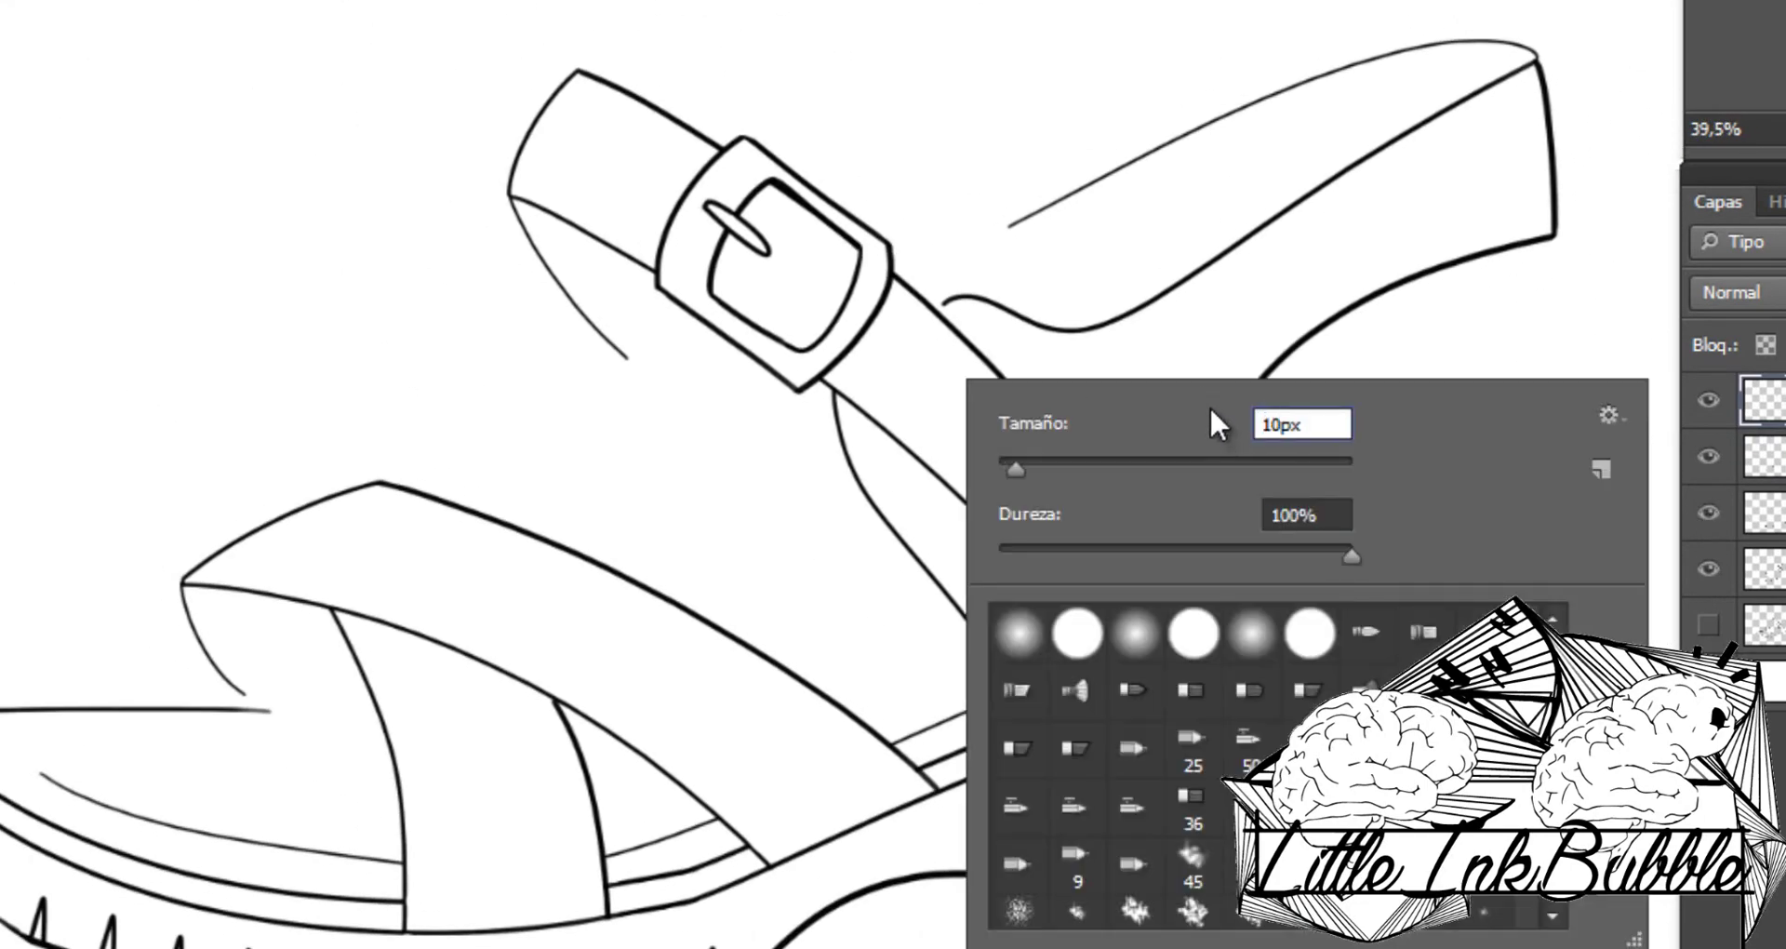
key(Return)
scroll(825, 295, up, 2)
click(825, 295)
scroll(875, 378, down, 2)
scroll(905, 320, up, 4)
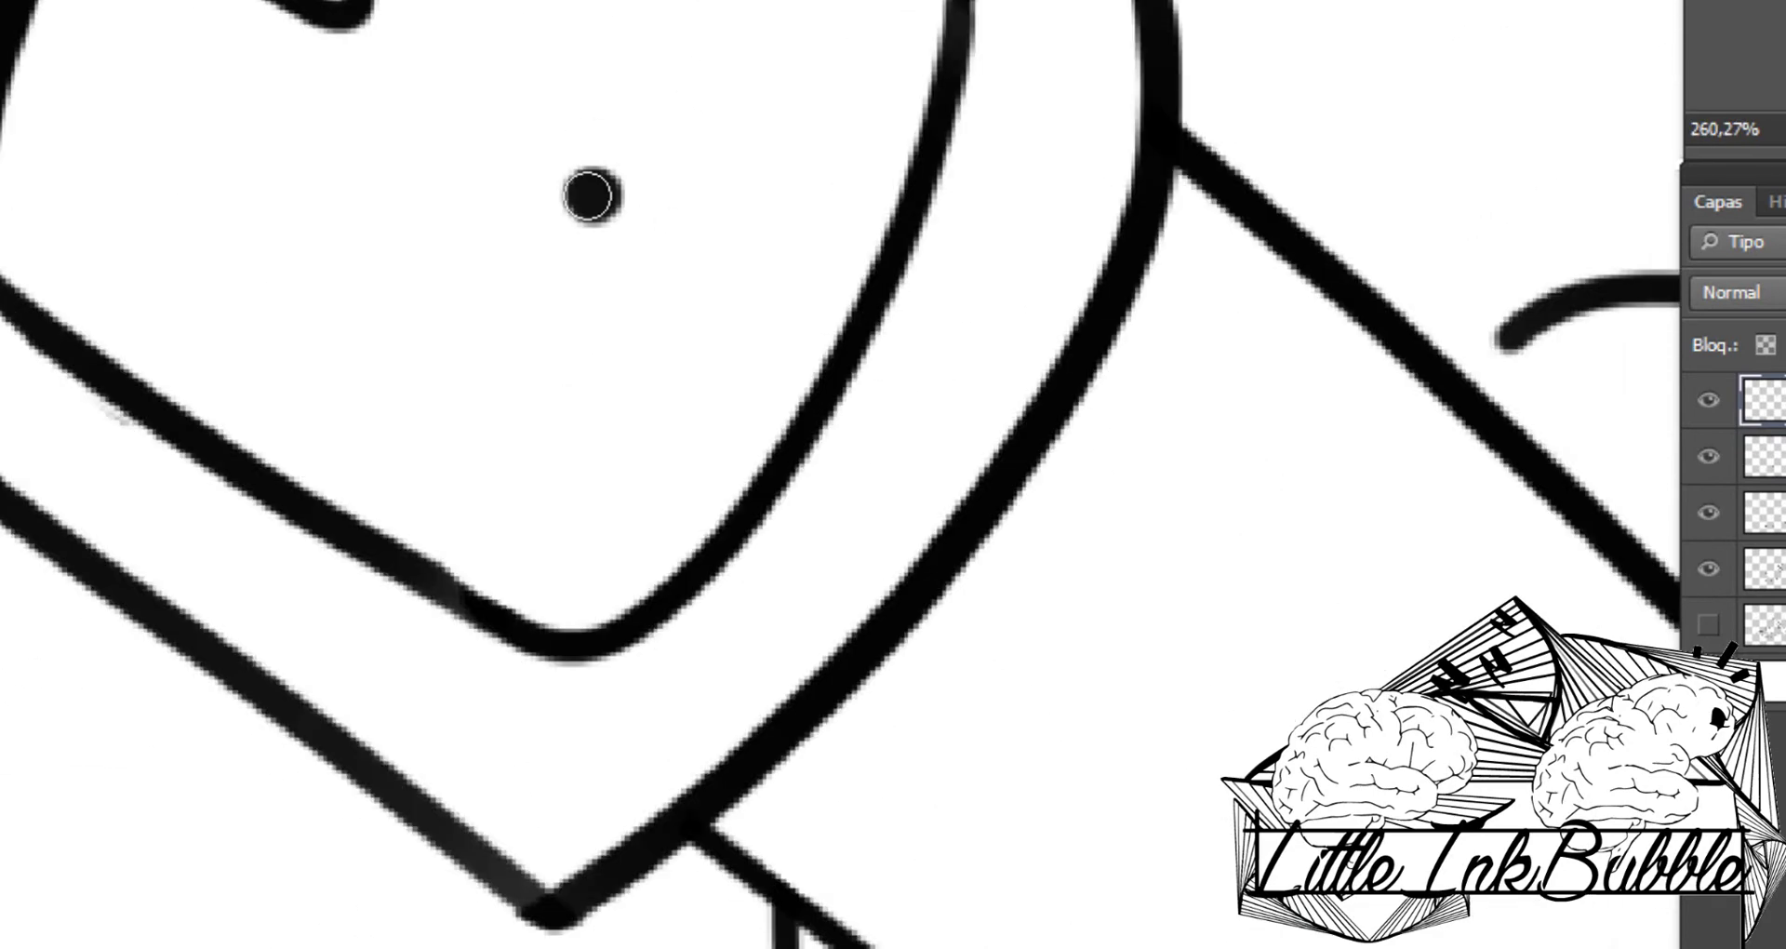
scroll(800, 253, down, 3)
drag(842, 290, 1009, 444)
scroll(1010, 445, down, 5)
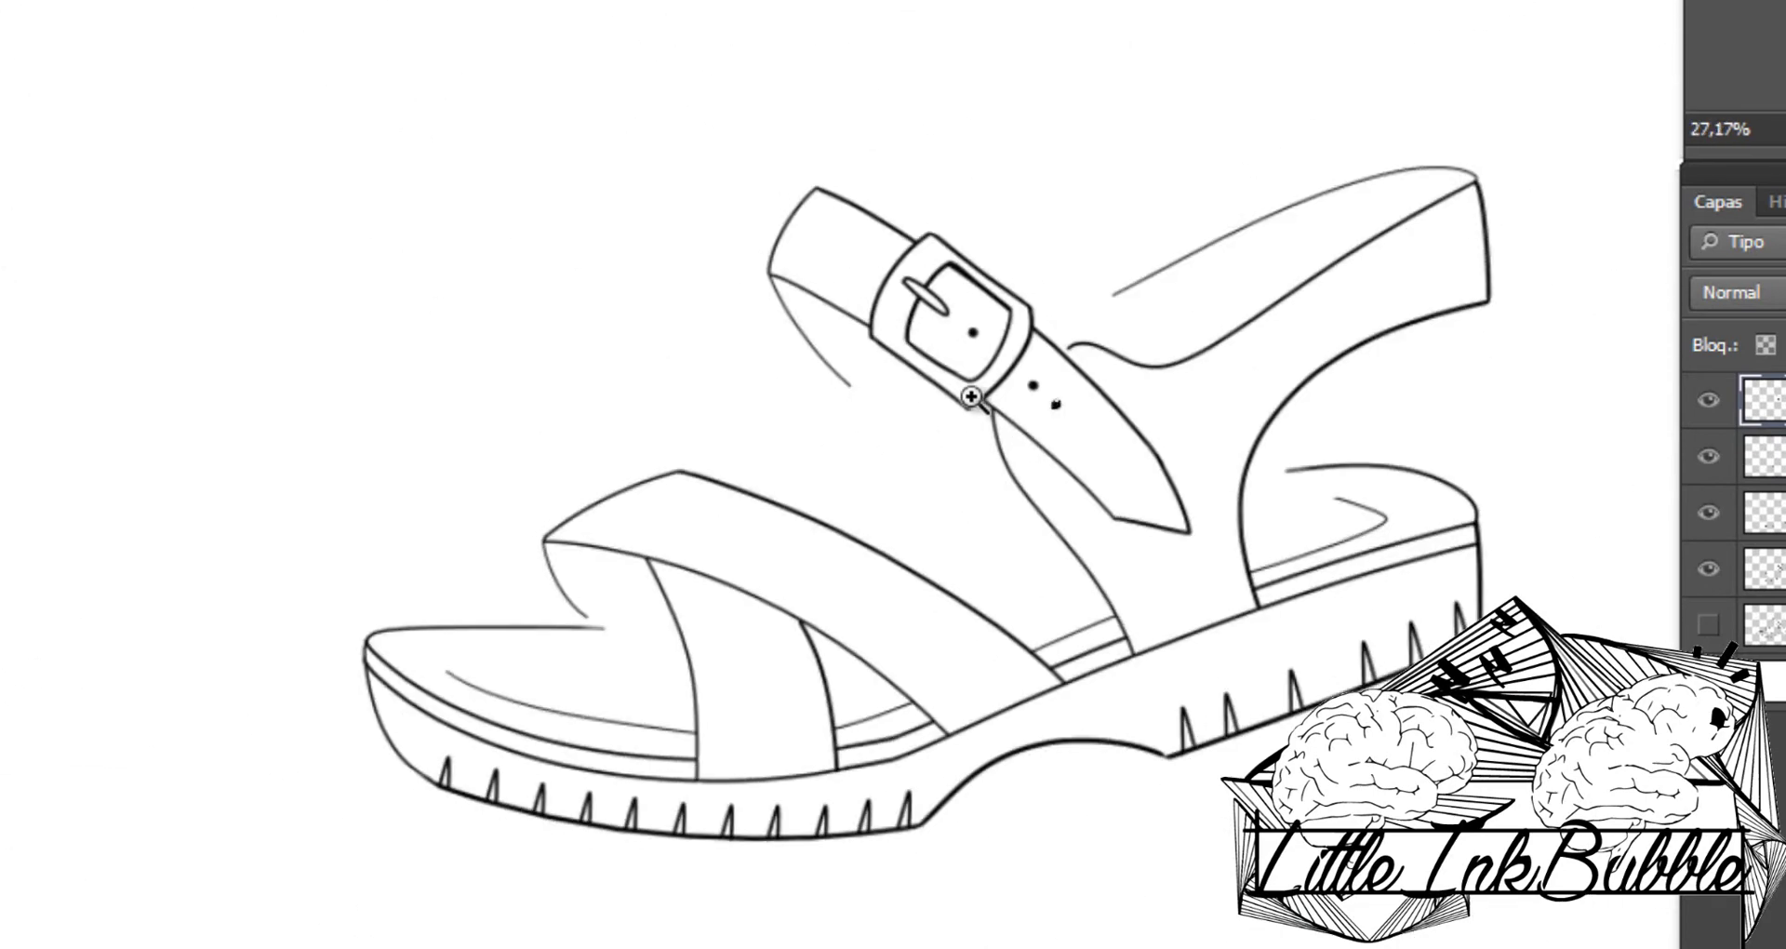
Step: Review the brush settings and the layer options menu without changes
right_click(1247, 336)
click(1268, 358)
scroll(1273, 414, up, 1)
scroll(1009, 510, up, 1)
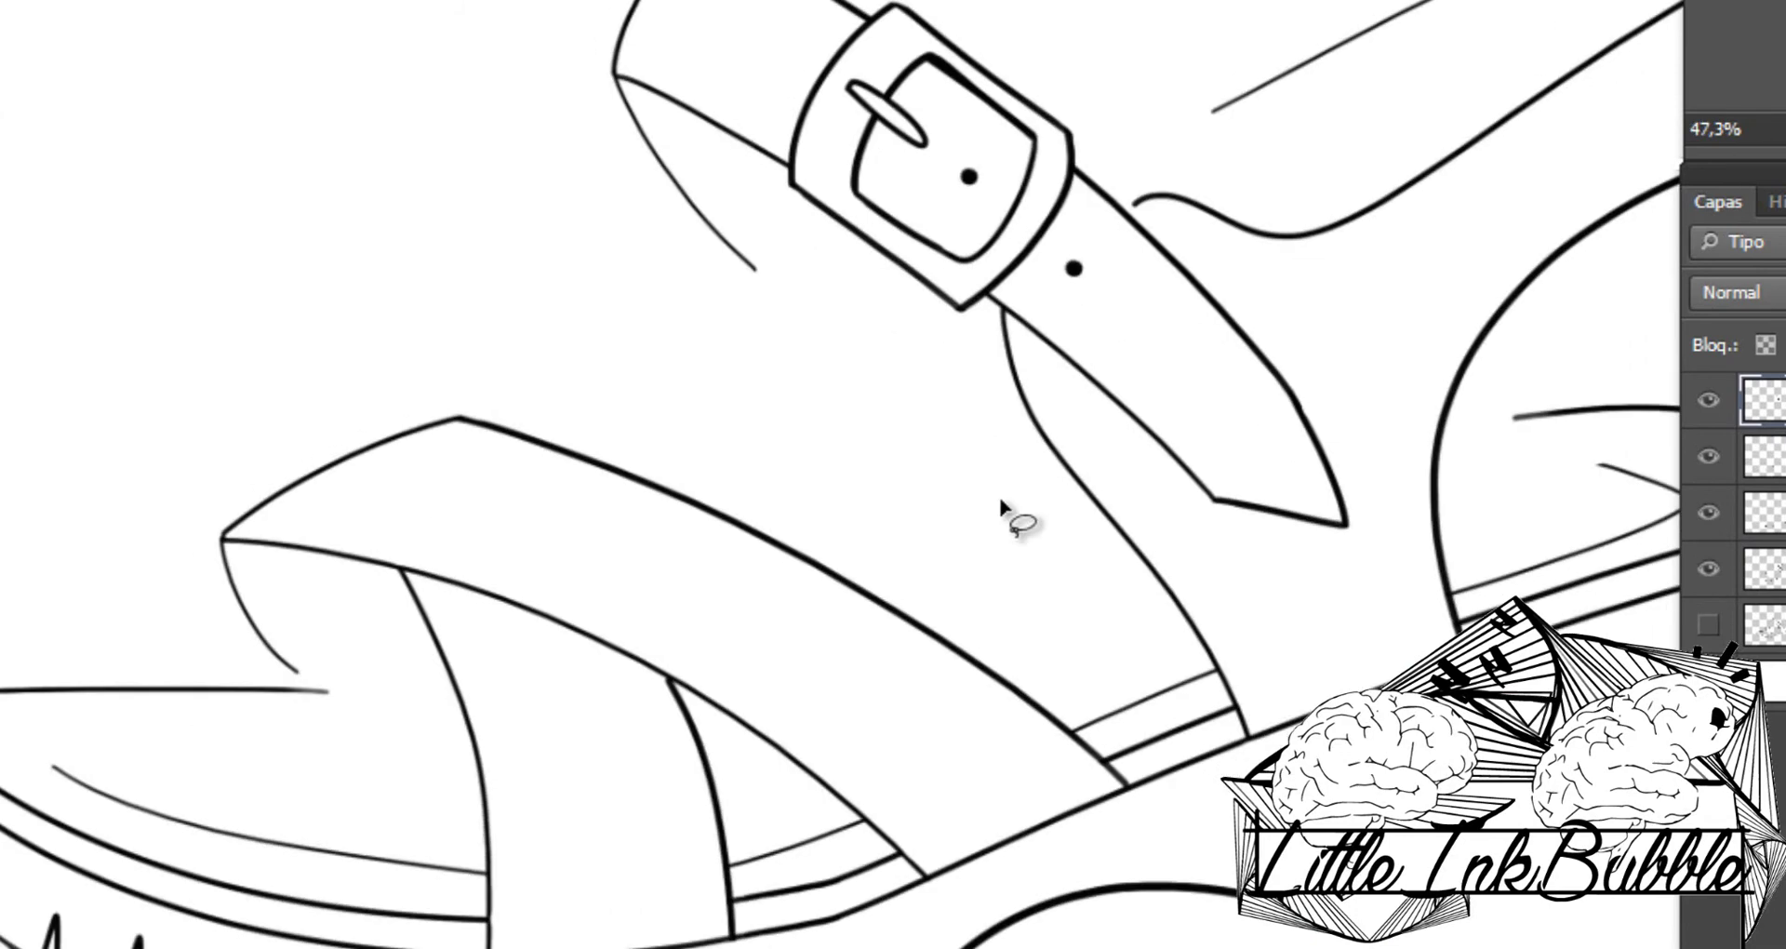
scroll(997, 450, down, 3)
scroll(1008, 426, up, 2)
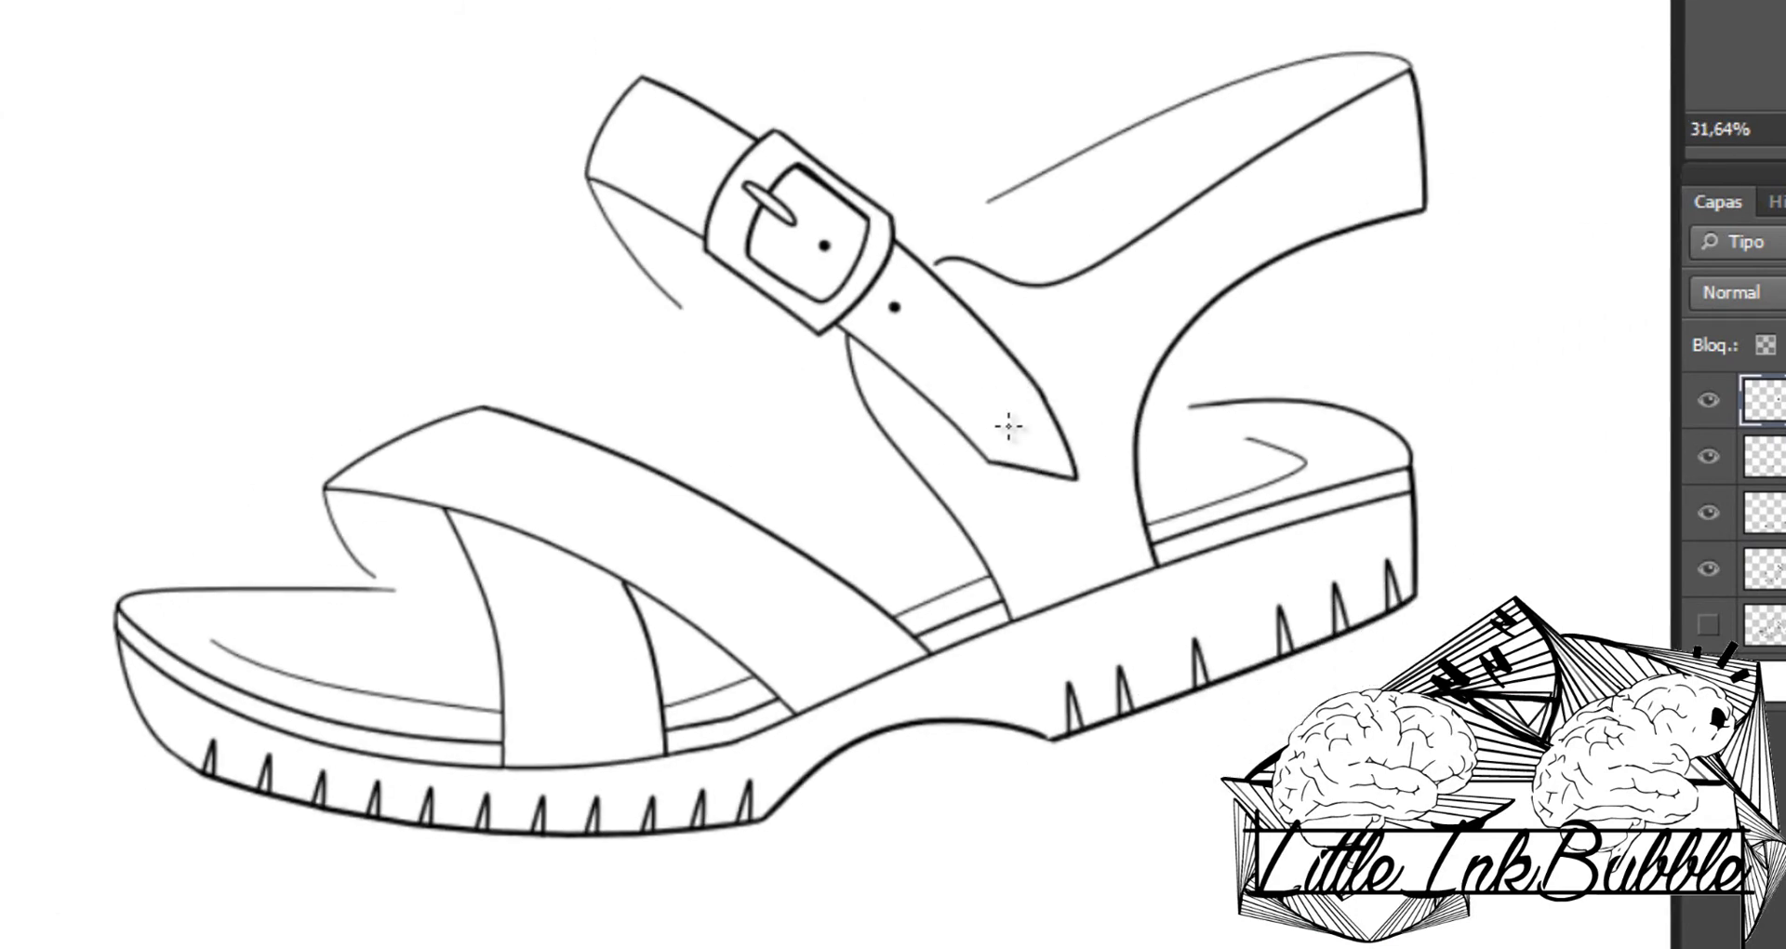
right_click(958, 362)
key(Escape)
right_click(1717, 423)
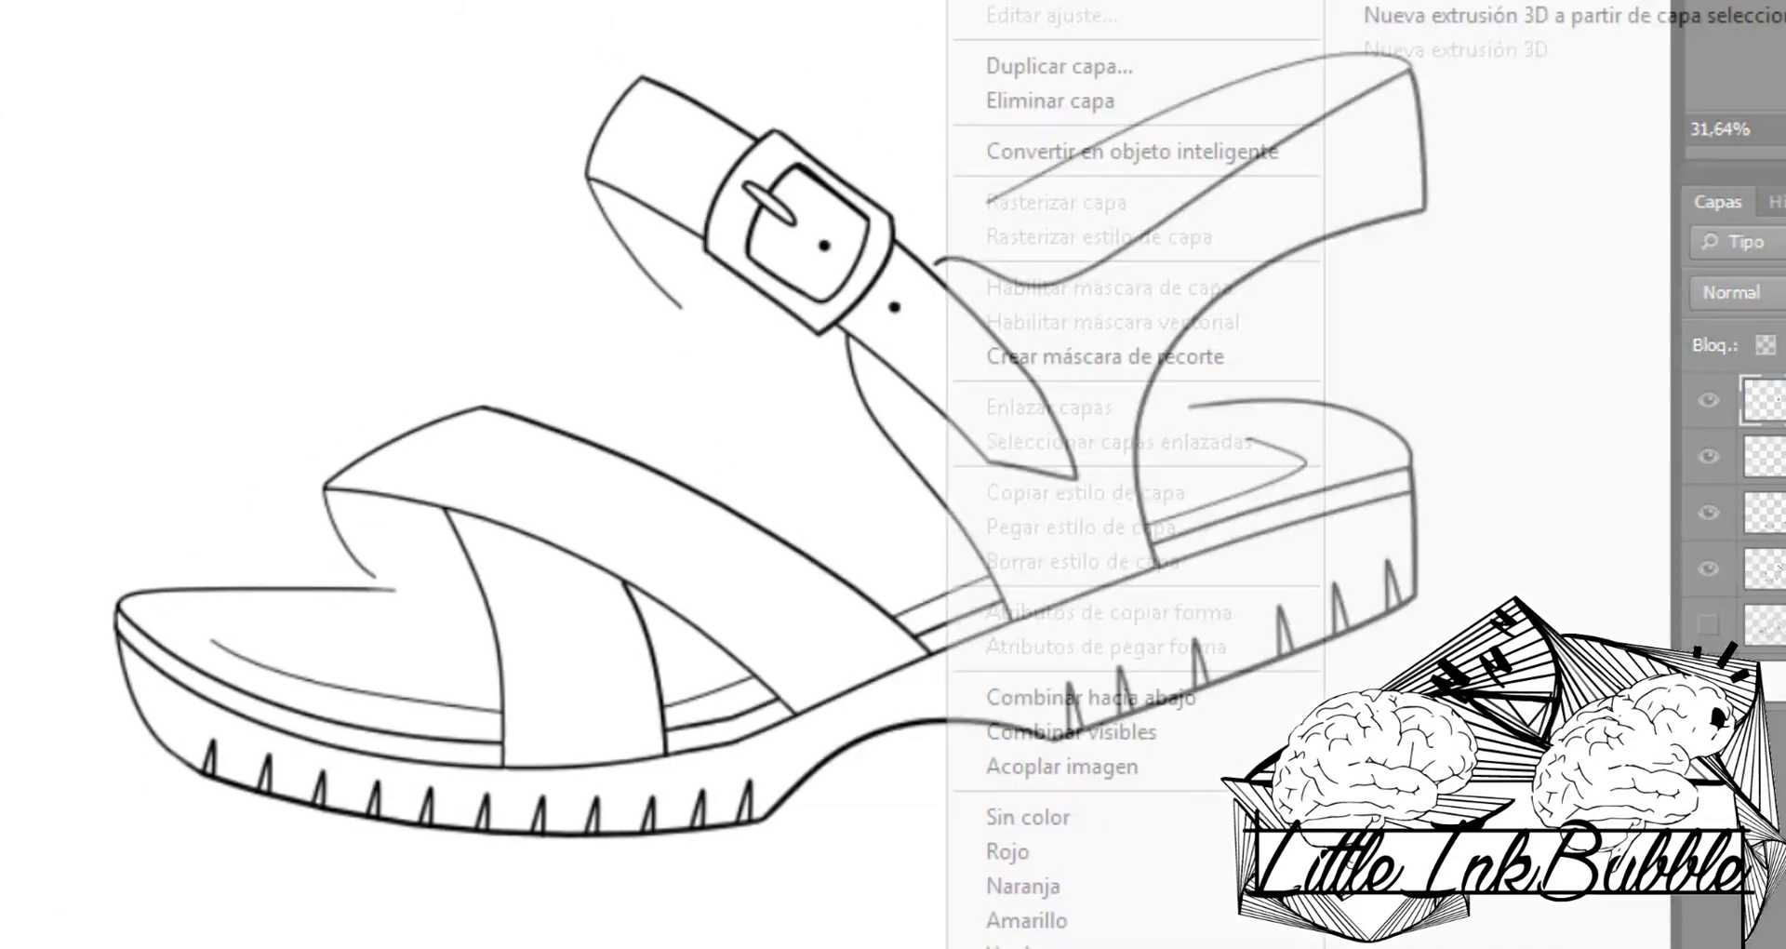
key(Escape)
scroll(438, 394, up, 5)
scroll(299, 311, up, 3)
Step: Brush dashed stitching along the toe strap edge, rotating the canvas to follow it
drag(74, 214, 395, 265)
drag(469, 279, 628, 314)
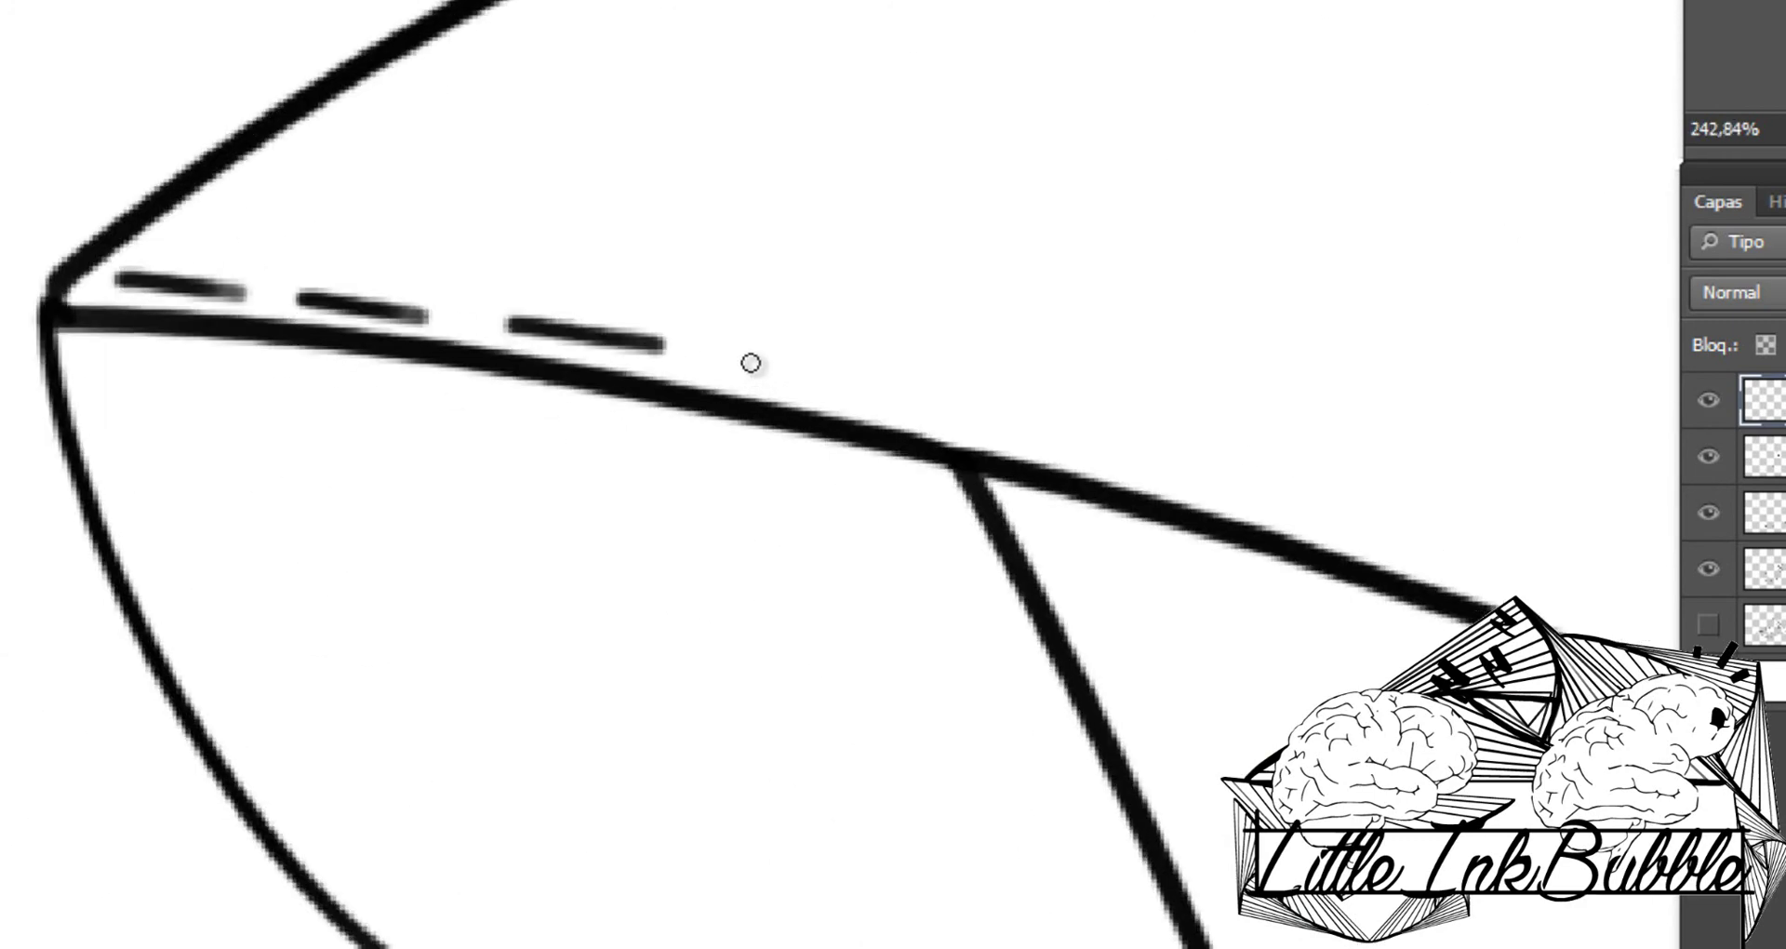
drag(730, 344, 897, 396)
drag(634, 321, 790, 402)
drag(851, 410, 985, 480)
drag(681, 382, 806, 469)
mouse_move(868, 513)
mouse_down()
mouse_move(996, 628)
mouse_move(1181, 726)
mouse_up()
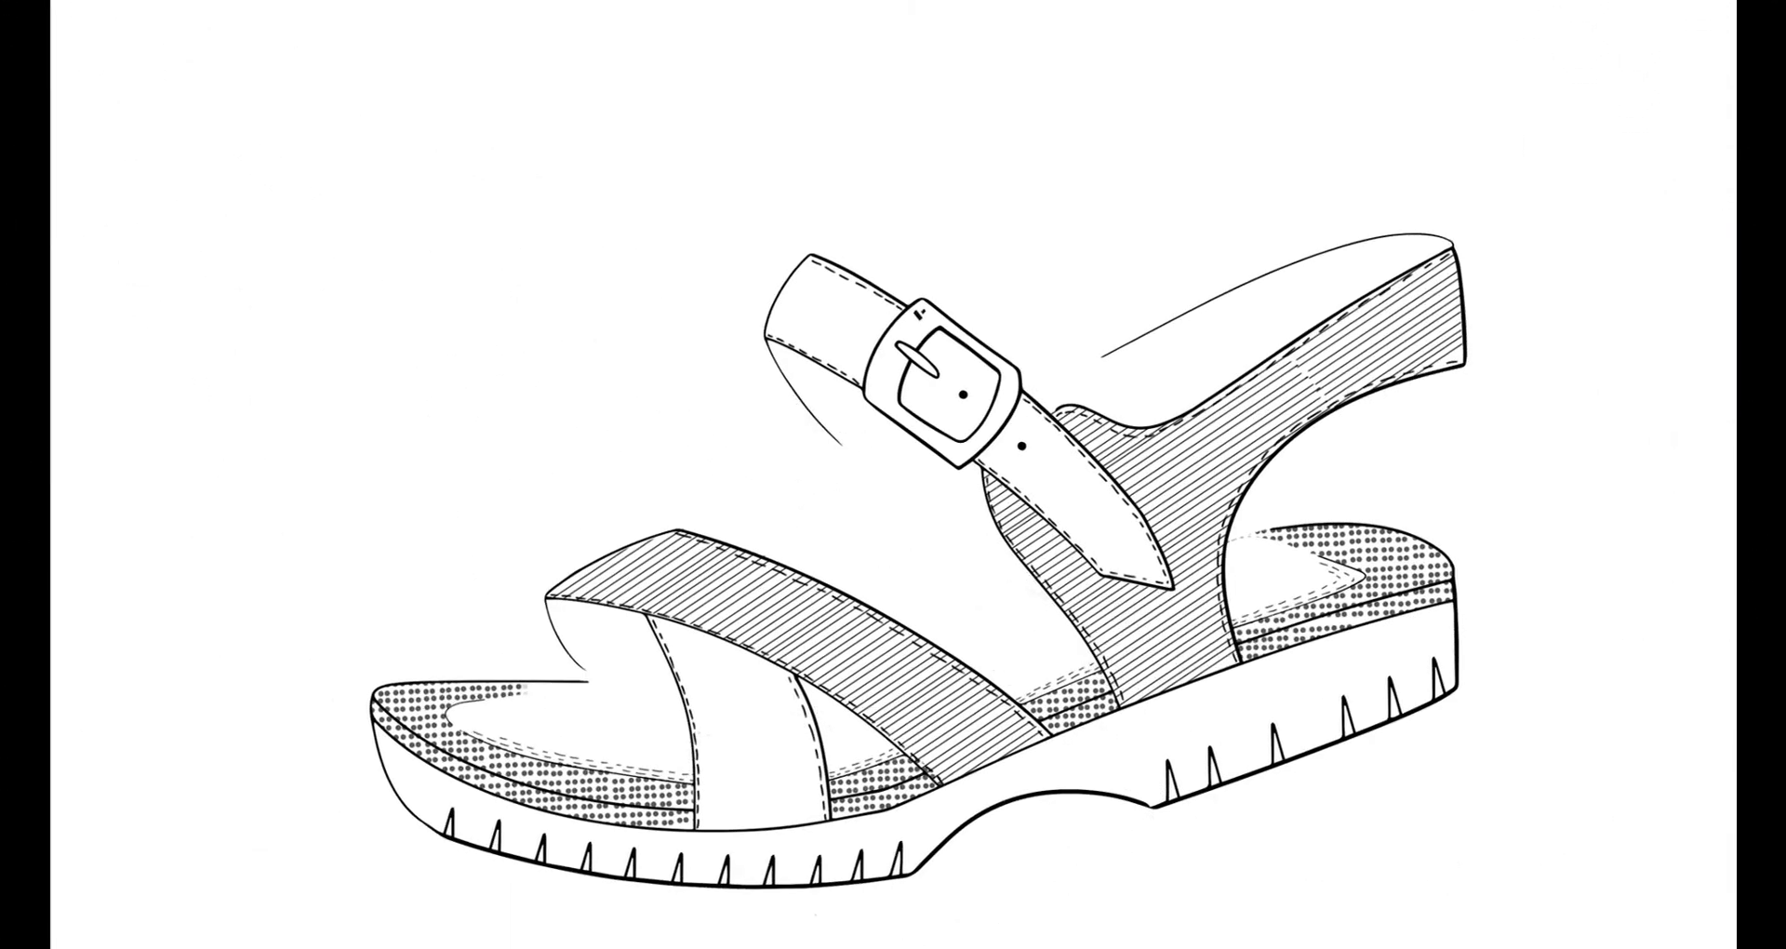